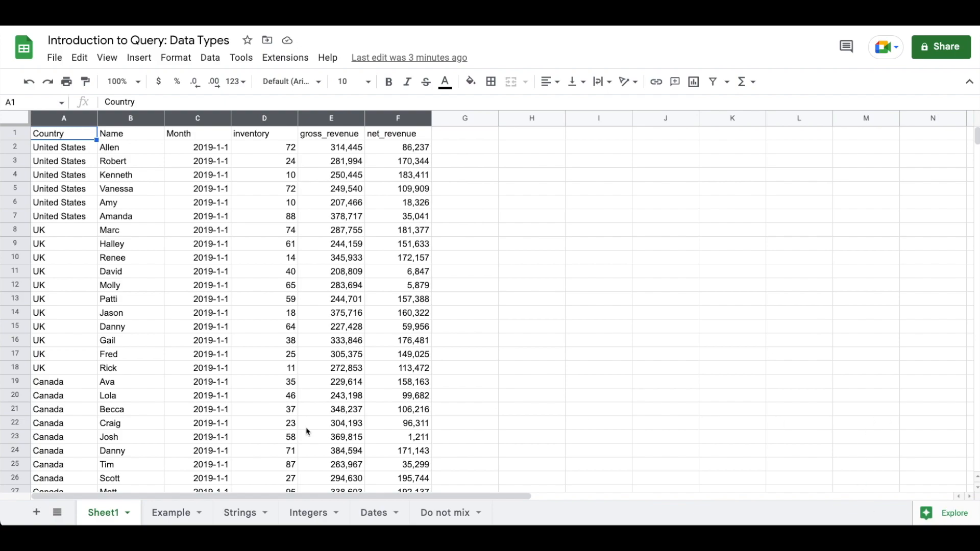
Start a QUERY formula in cell A1 of the Example sheet, using Sheet1!A:F as the data range
click(165, 515)
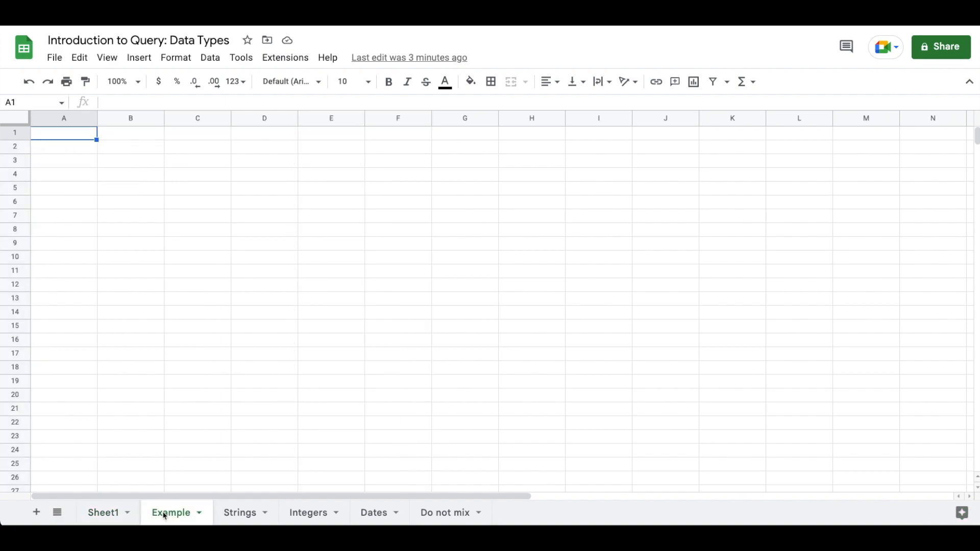
text(=query)
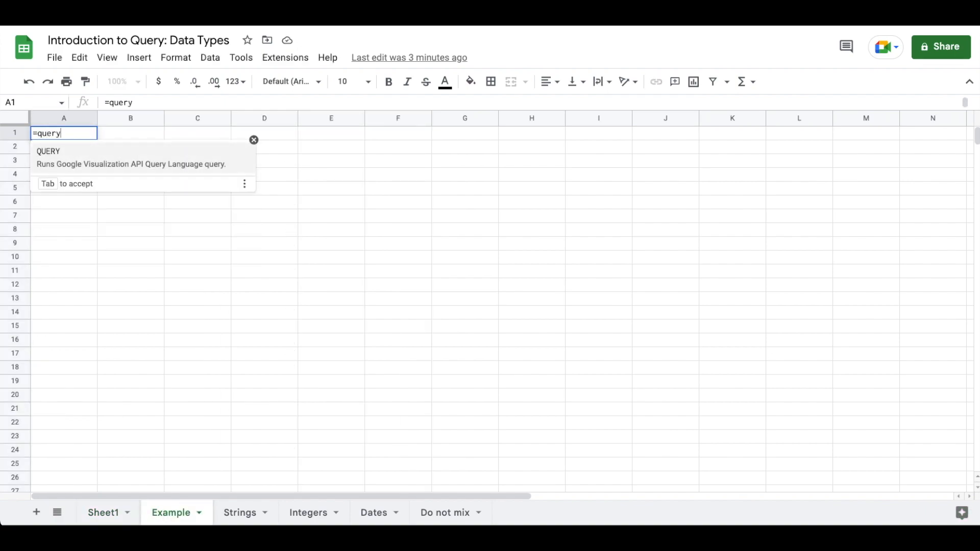
key(Tab)
click(101, 515)
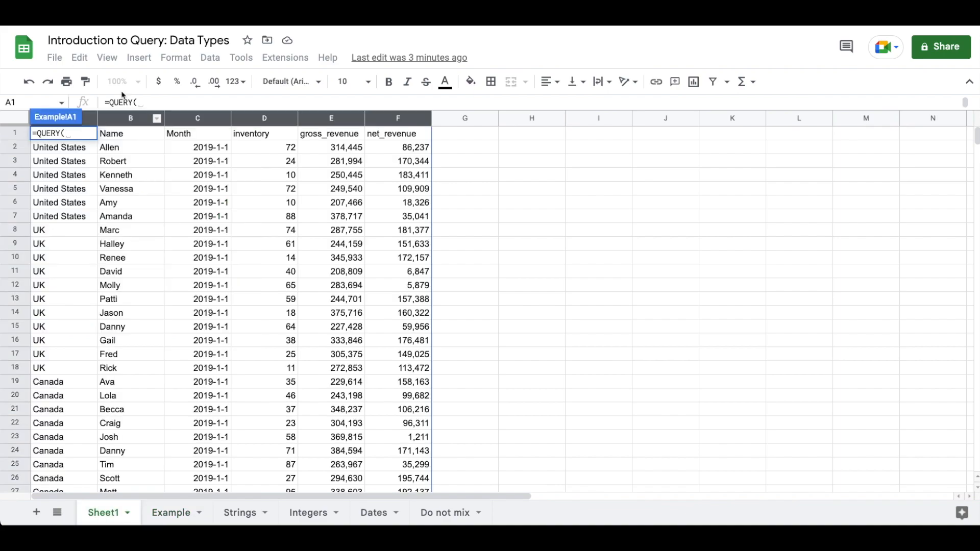
click(86, 115)
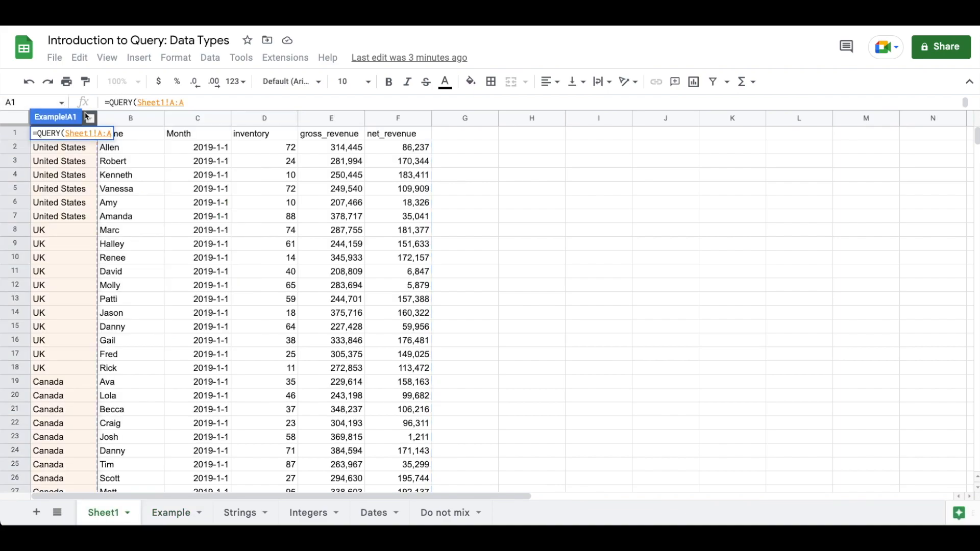
key(super+shift+Right)
text(,")
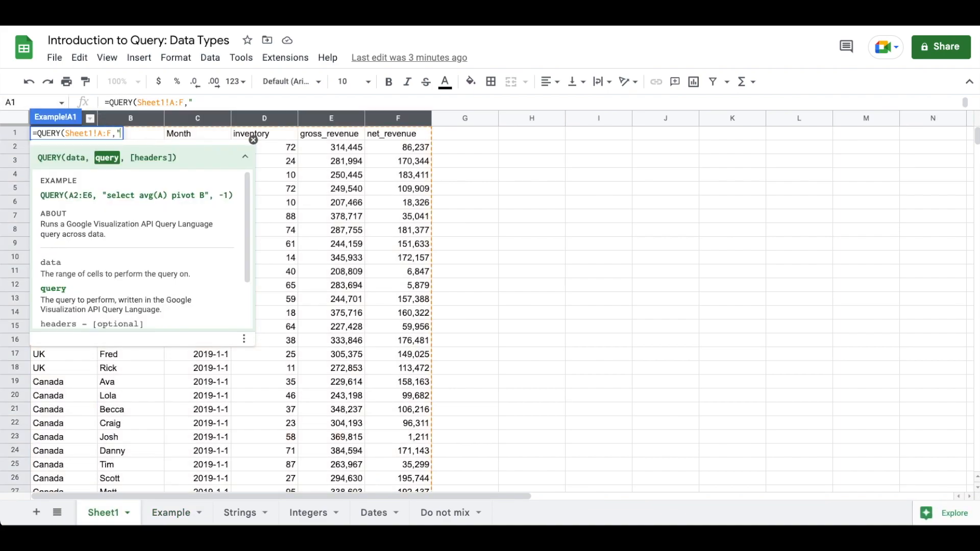
Add the clause SELECT A, count(B), sum(D), min(C), max(C) on its own line of the query
key(super+Return)
text(SELECT)
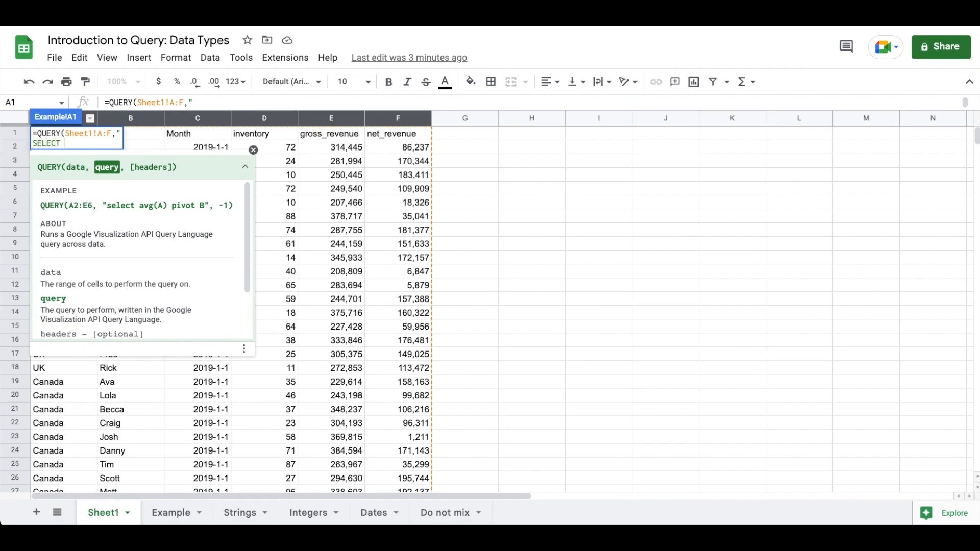
text( A, count(B))
text(, sum(D))
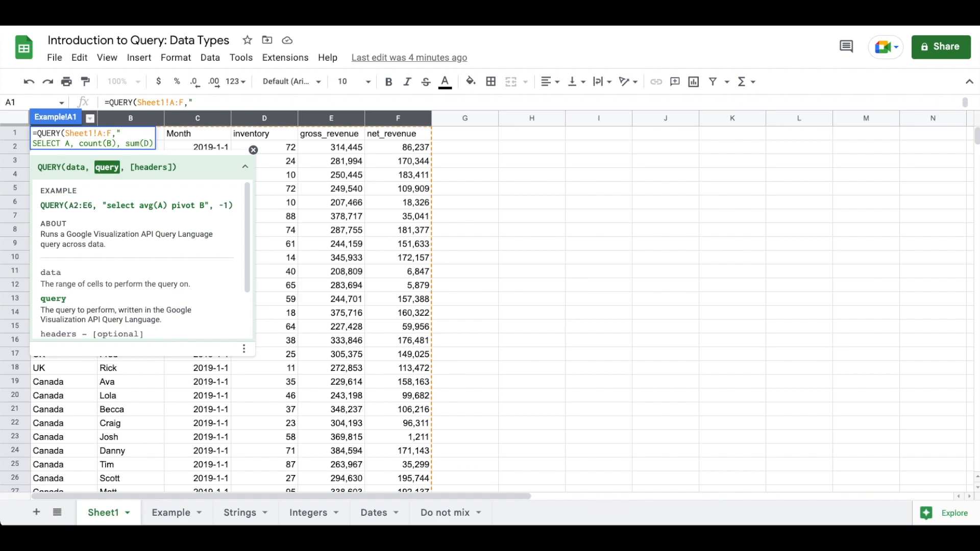
text(, min(C))
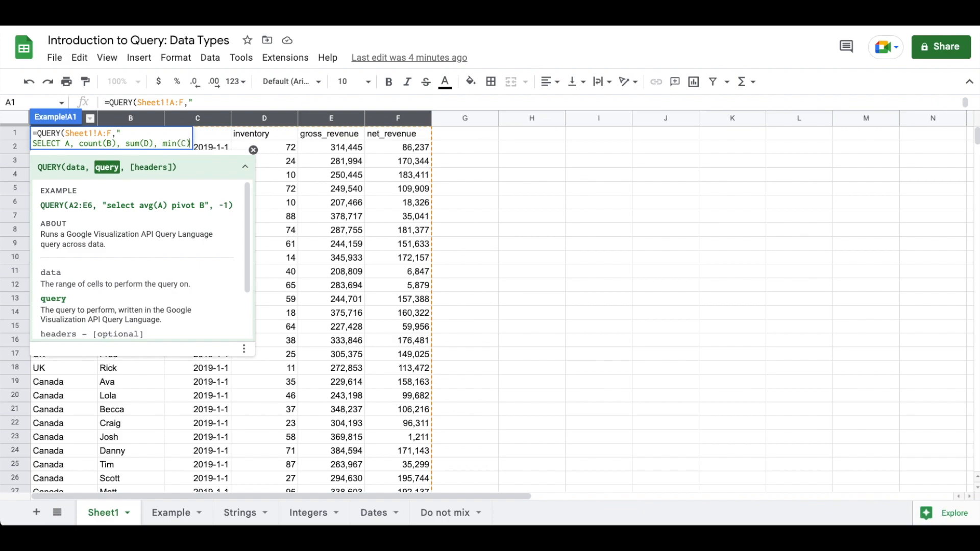
text(, max(C))
key(alt+Return)
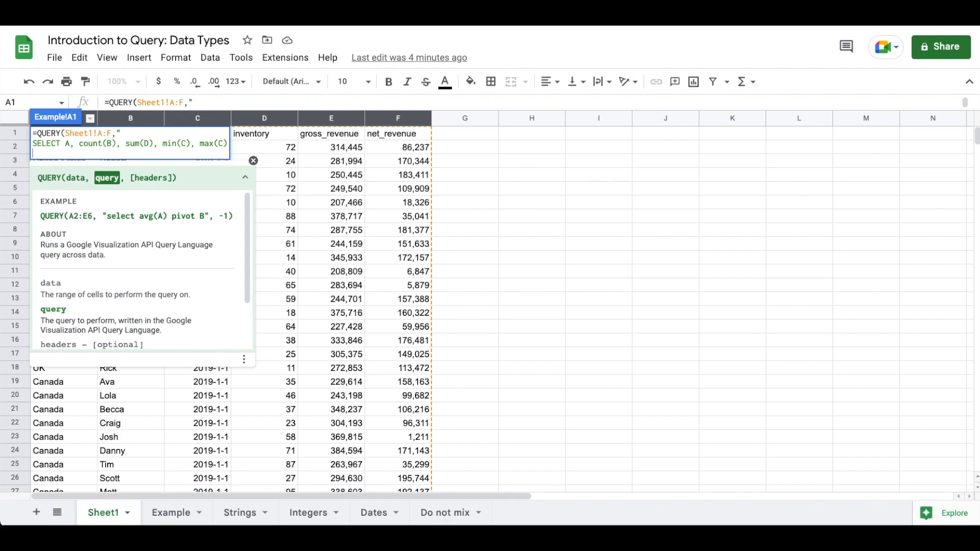
Add WHERE A is not null and GROUP BY A on separate lines of the query
text(WHERE A is not null)
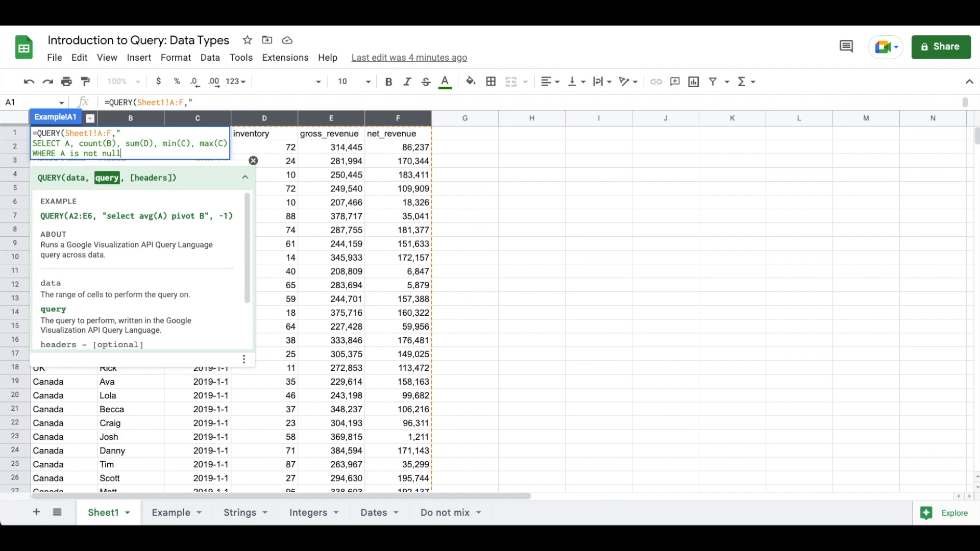
key(alt+Return)
text(GROU)
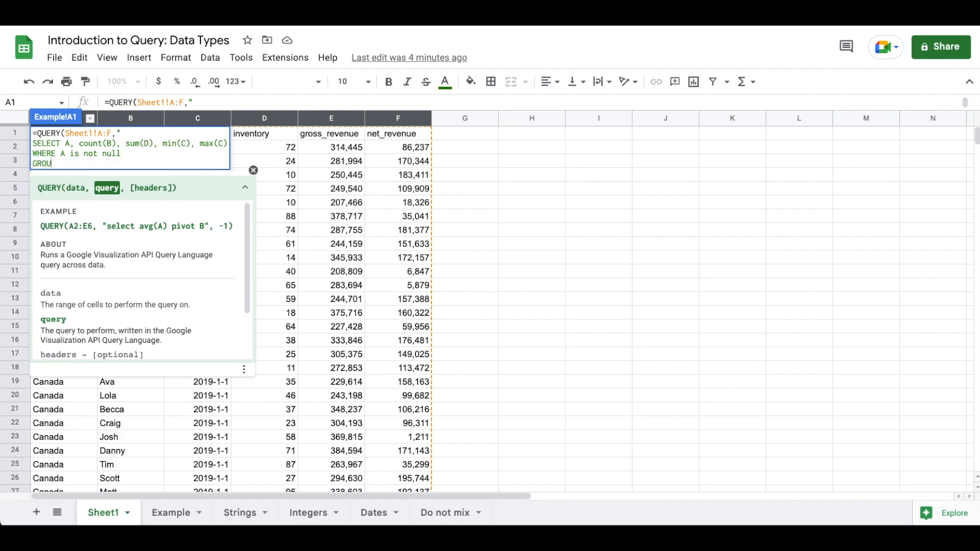
text(P BY A)
key(ctrl+Return)
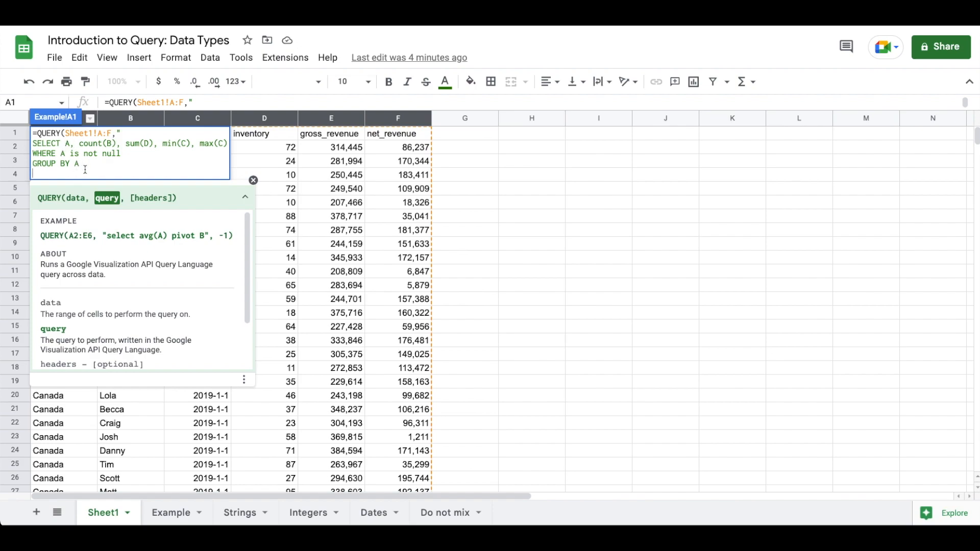
Add a LABEL clause naming count(B) 'Total' and sum(D) 'Total Inventory', and complete the formula with 1 header row
text(LABEL)
key(ctrl+Return)
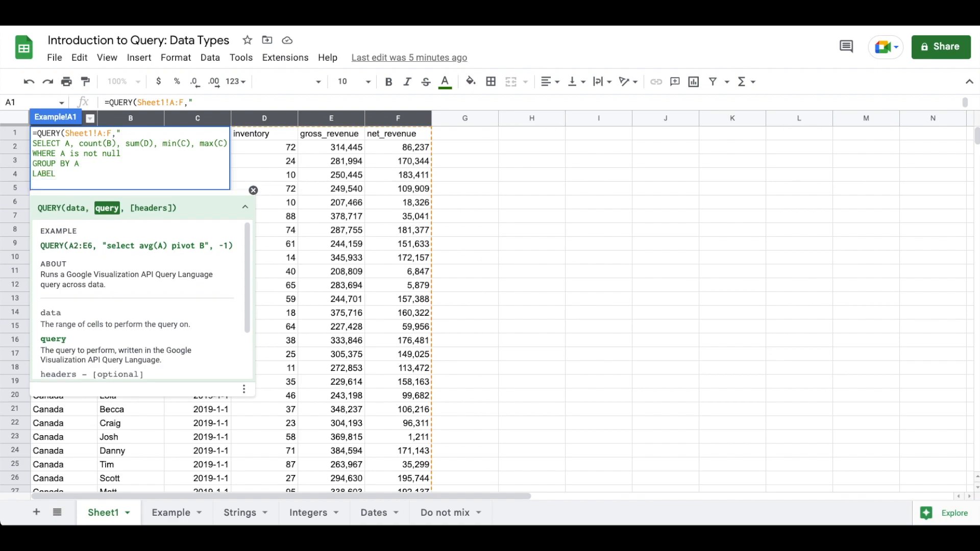
text(count(B) 'Total')
key(ctrl+Return)
key(BackSpace)
text(,)
key(ctrl+Return)
text(sum(D))
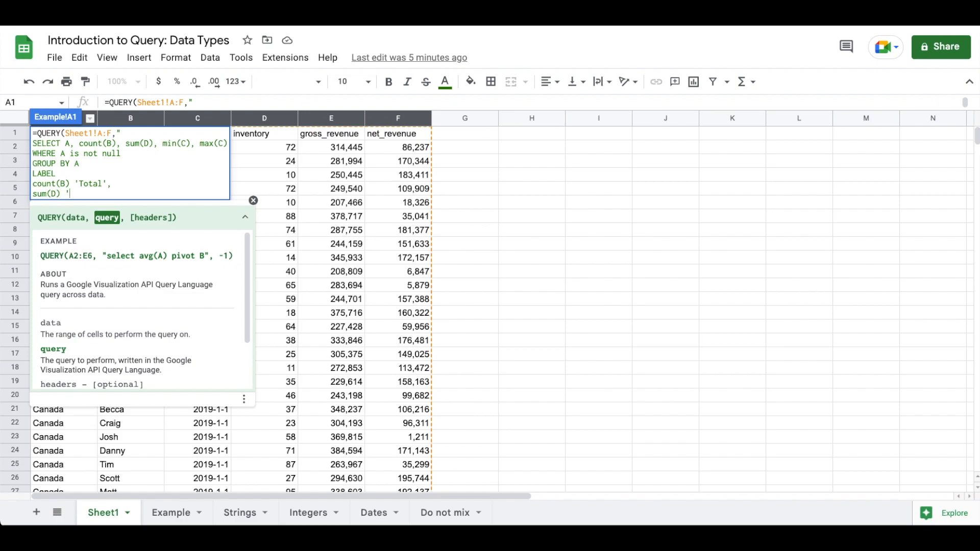
text( 'Total Inventory')
key(ctrl+Return)
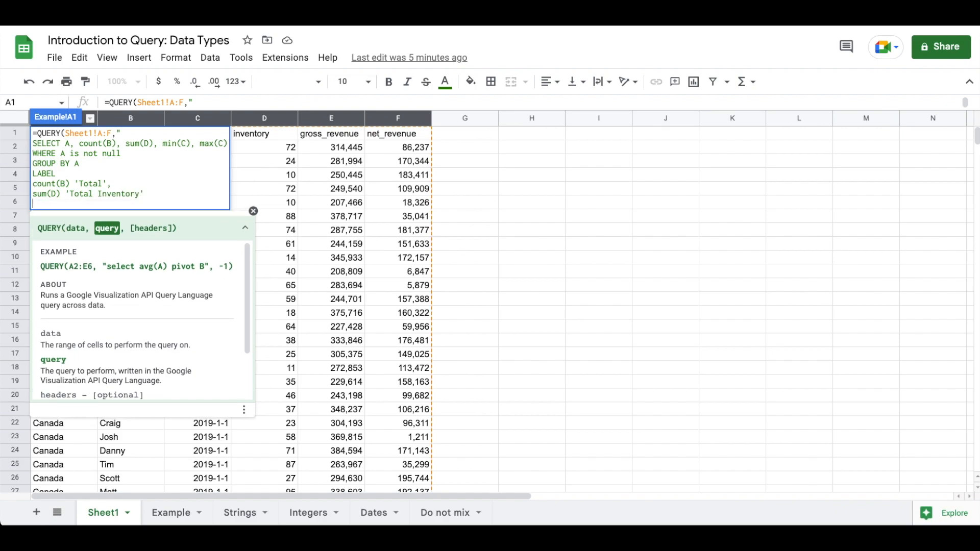
text(",1)
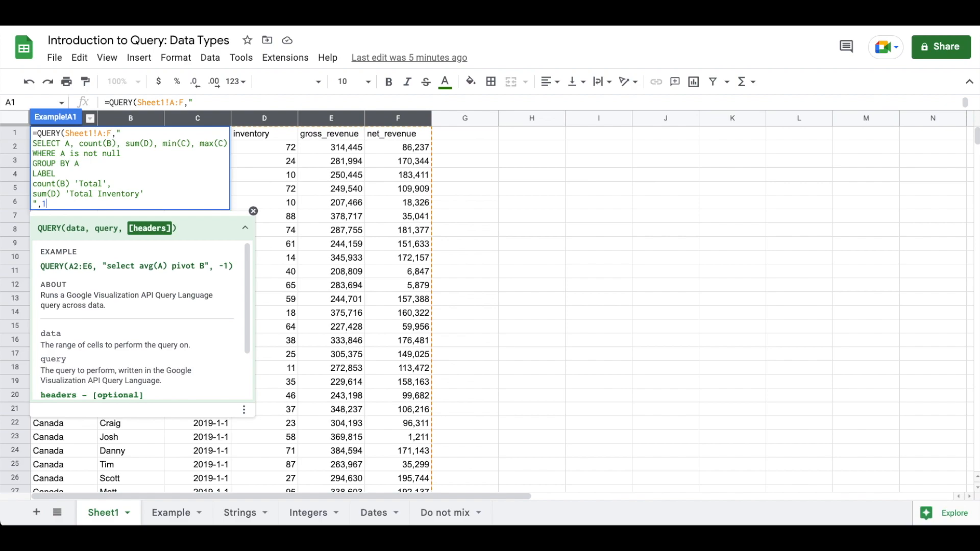
key(Return)
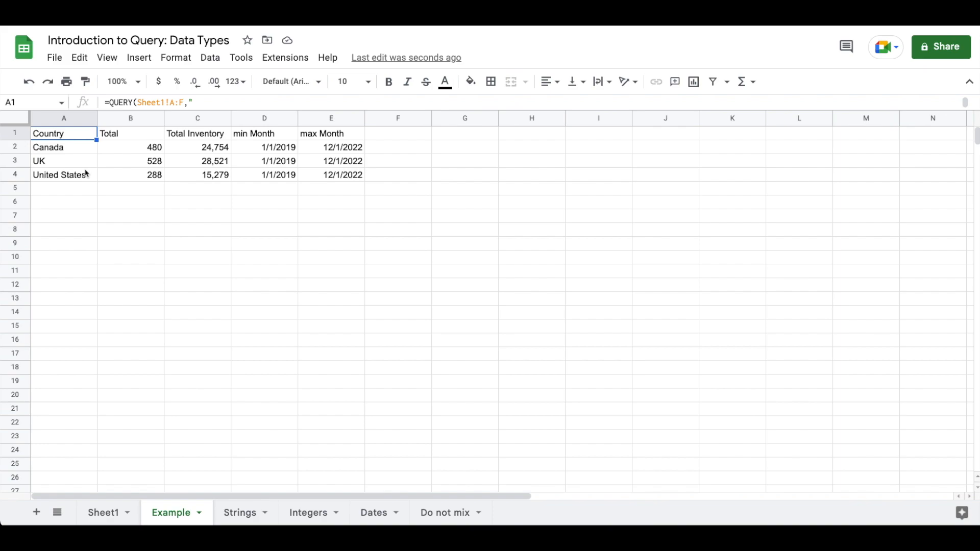
Review the query formula in A1 and the text result in cell A2
key(Return)
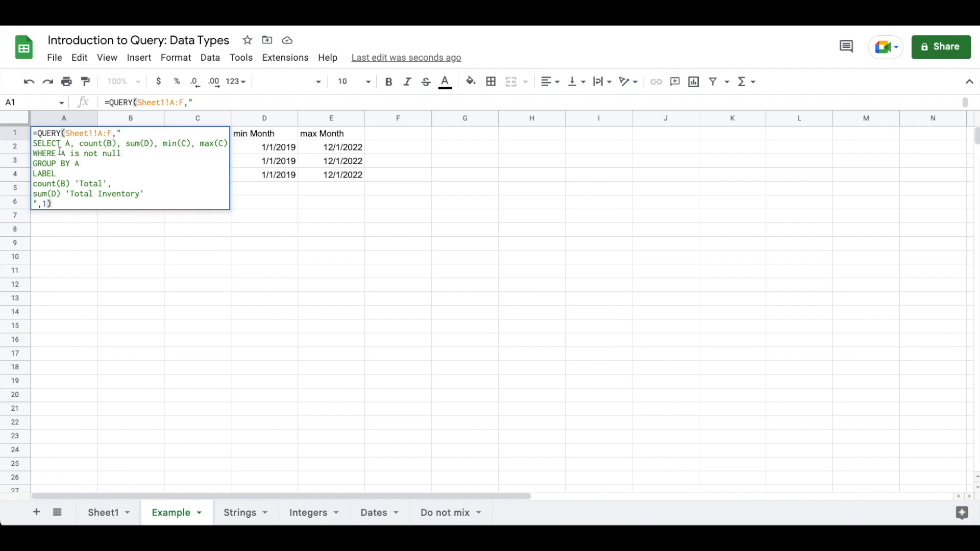
key(Escape)
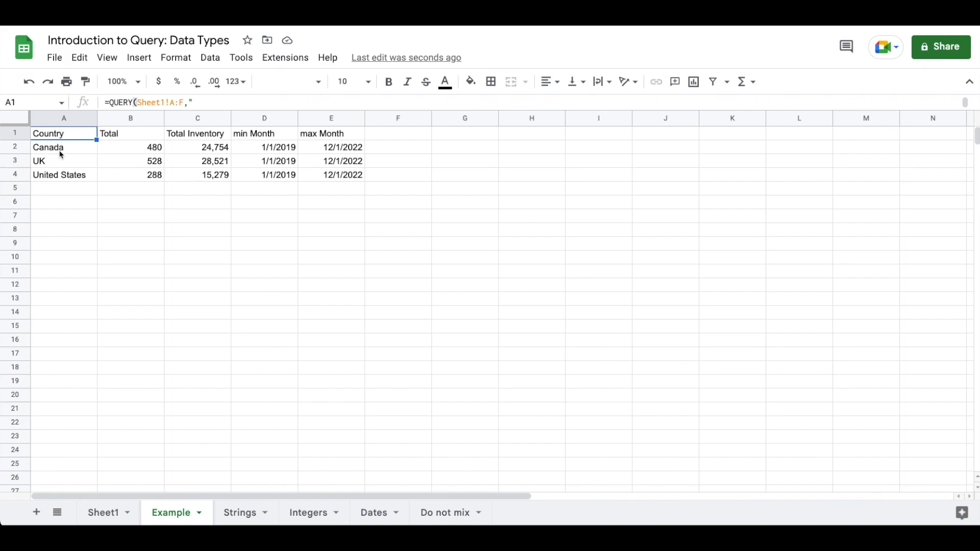
click(62, 153)
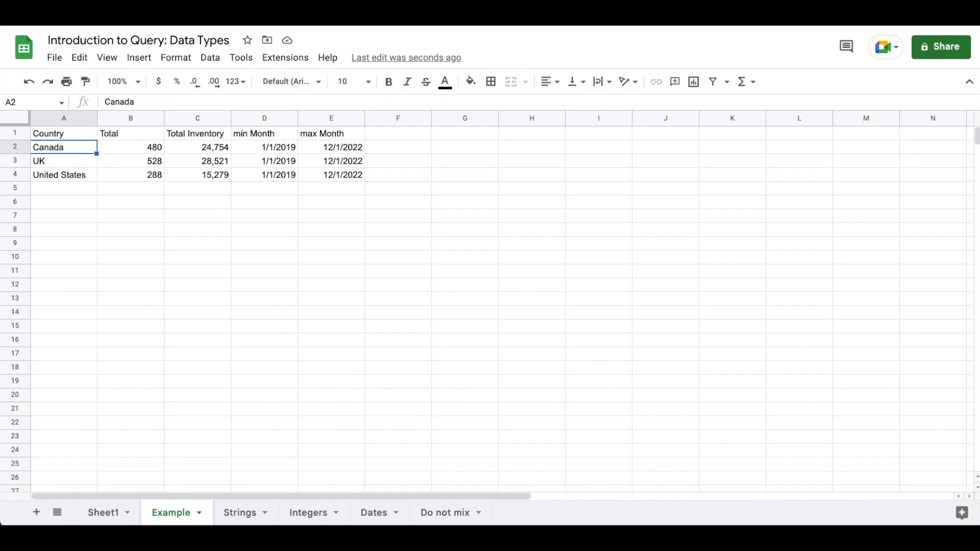
Show Canada's Total in B2 with two decimal places, remove the decimals again, and select its min Month date
click(131, 148)
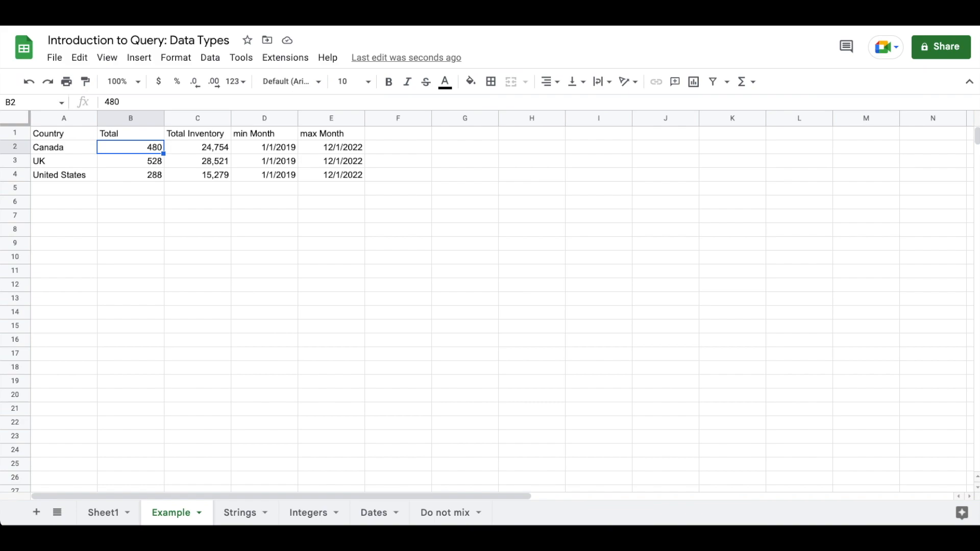
click(215, 83)
click(215, 83)
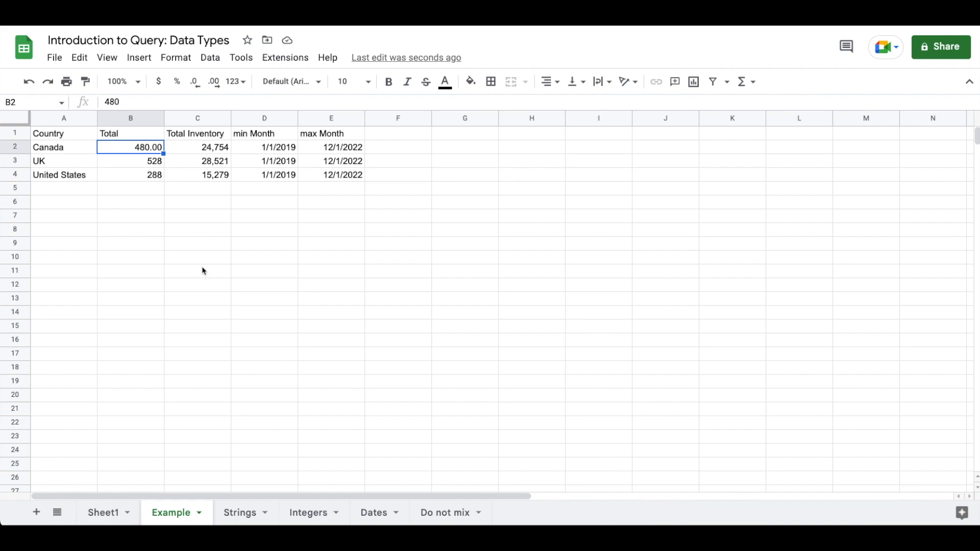
click(196, 83)
click(196, 83)
click(288, 151)
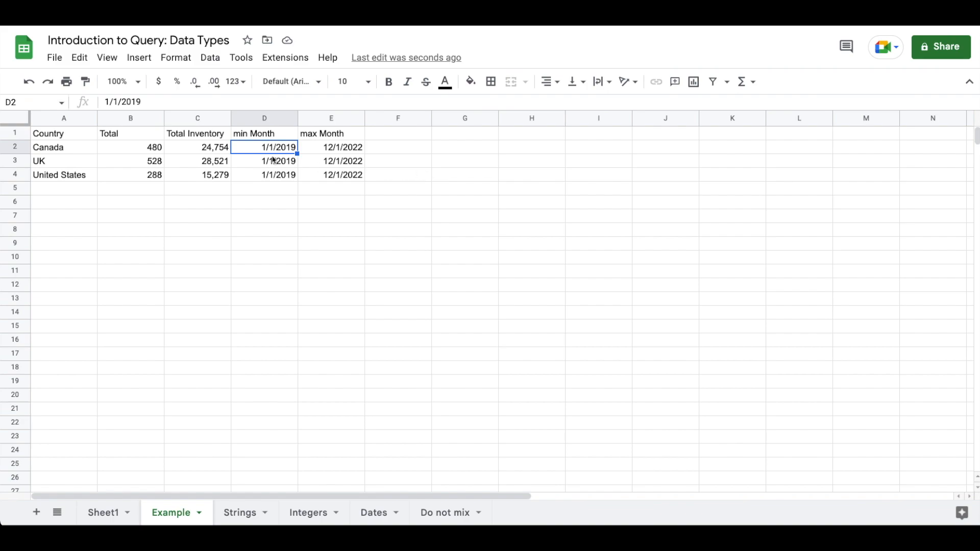
Set off the WHERE clause in A1's query with blank lines and add the condition and A = 'Canada'
click(70, 136)
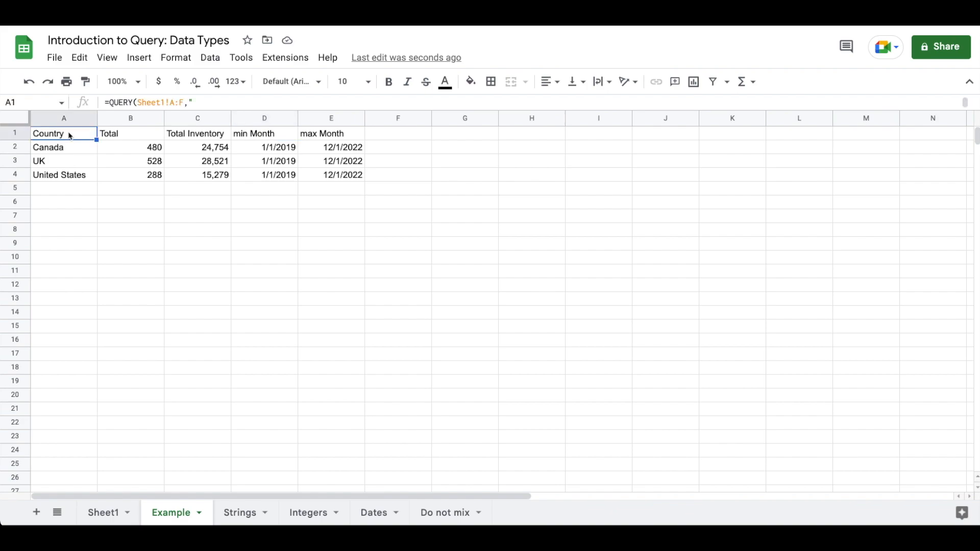
double_click(68, 134)
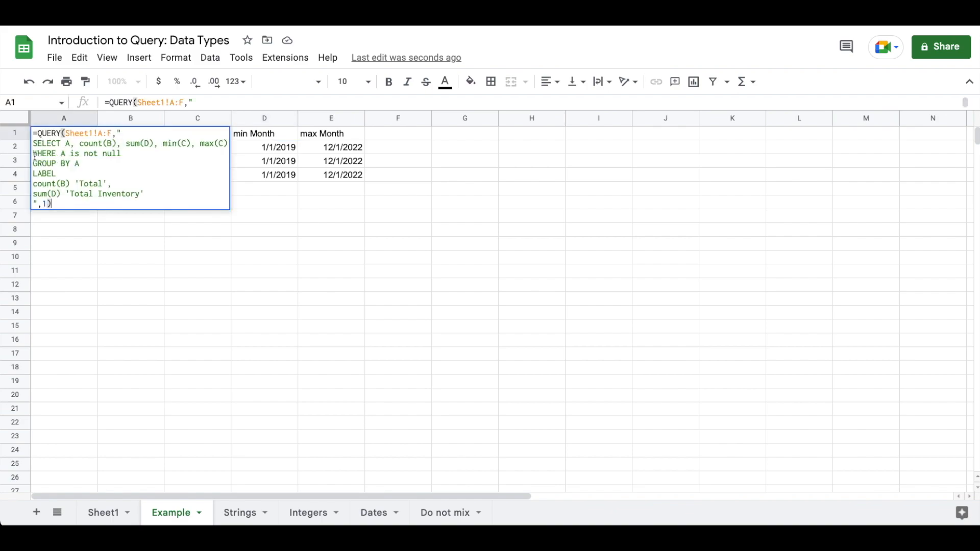
click(35, 155)
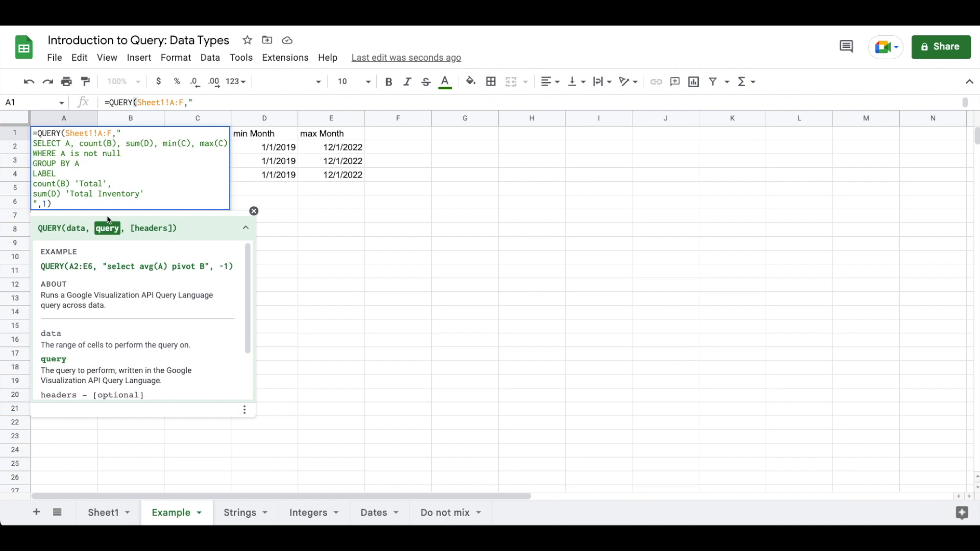
key(ctrl+Return)
key(ctrl+Return)
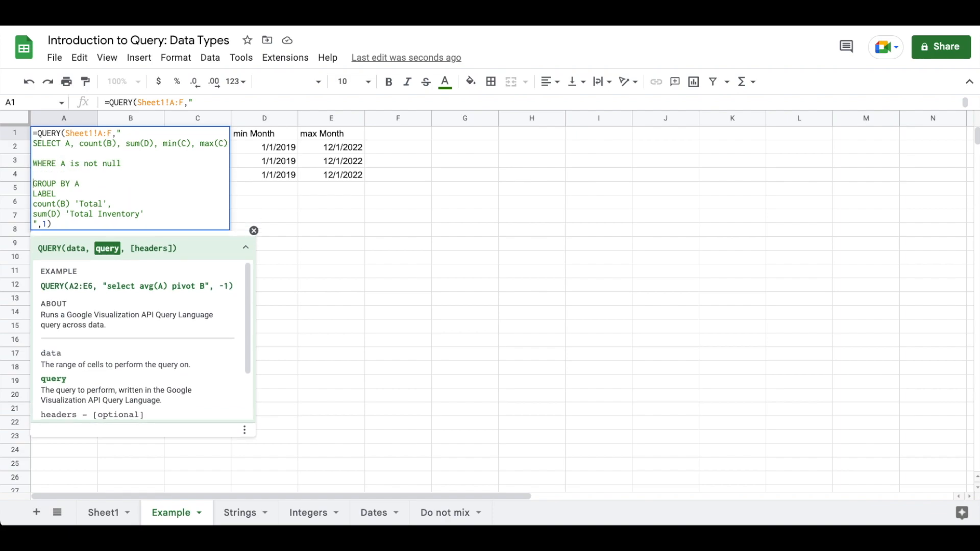
key(ctrl+Return)
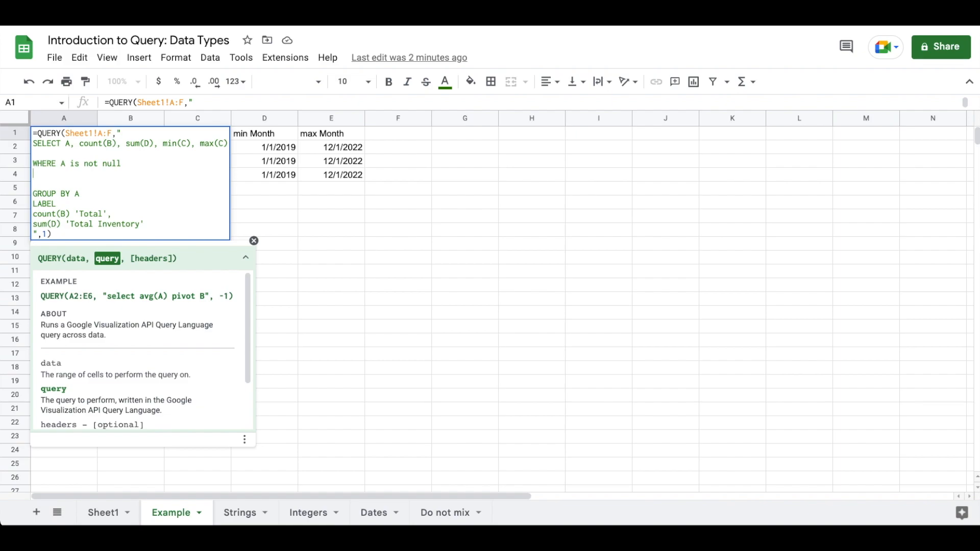
text(and)
text(A = 'Canada')
key(Return)
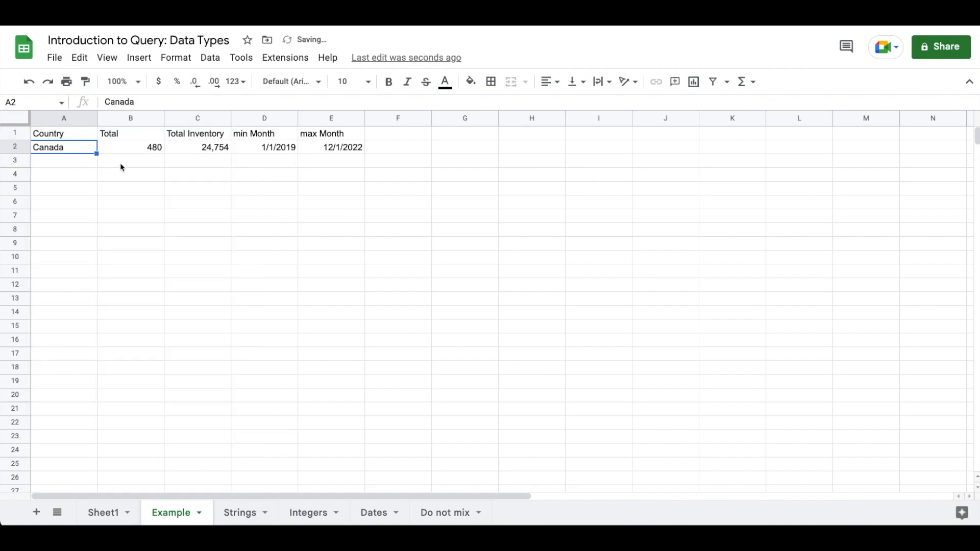
Replace the opening single quote before Canada in A1's query with one double quote and highlight the text that falls outside the string
key(Up)
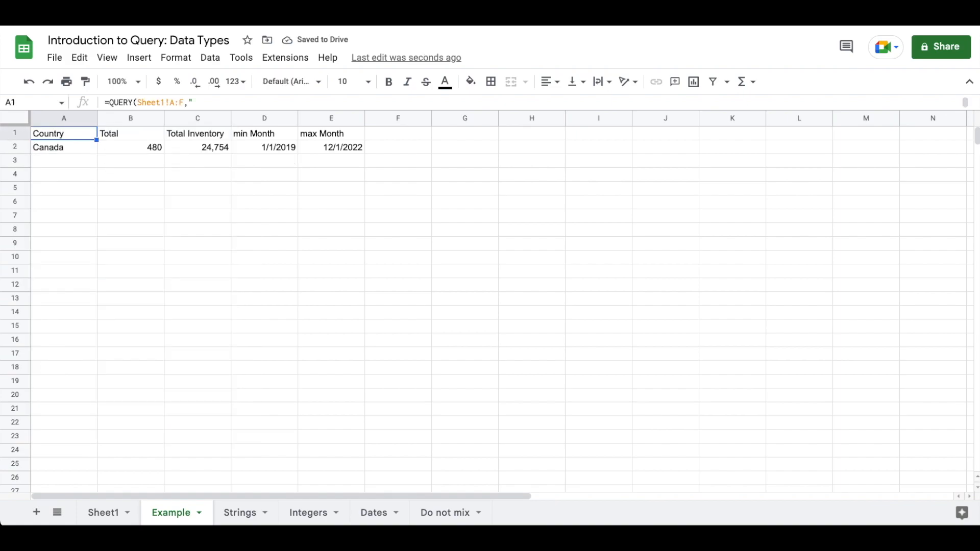
key(Return)
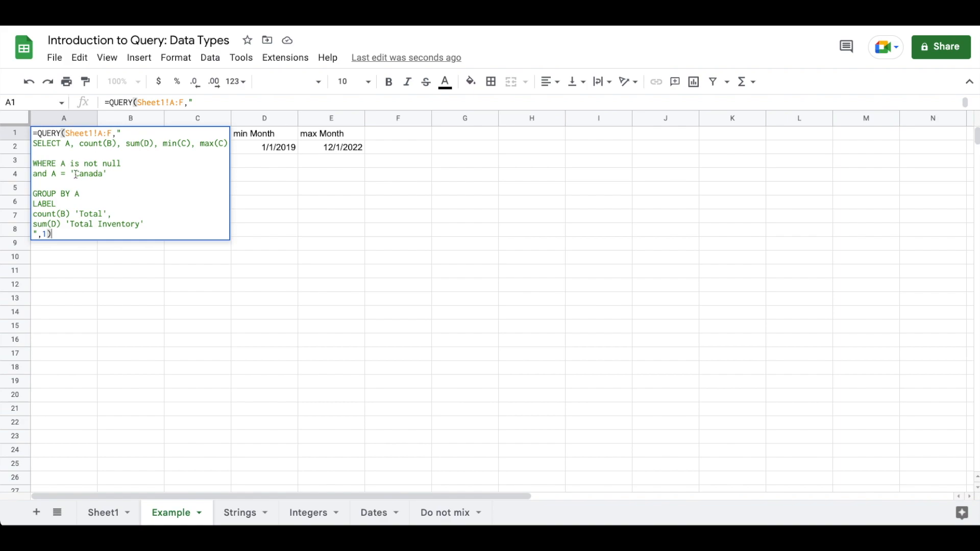
click(75, 174)
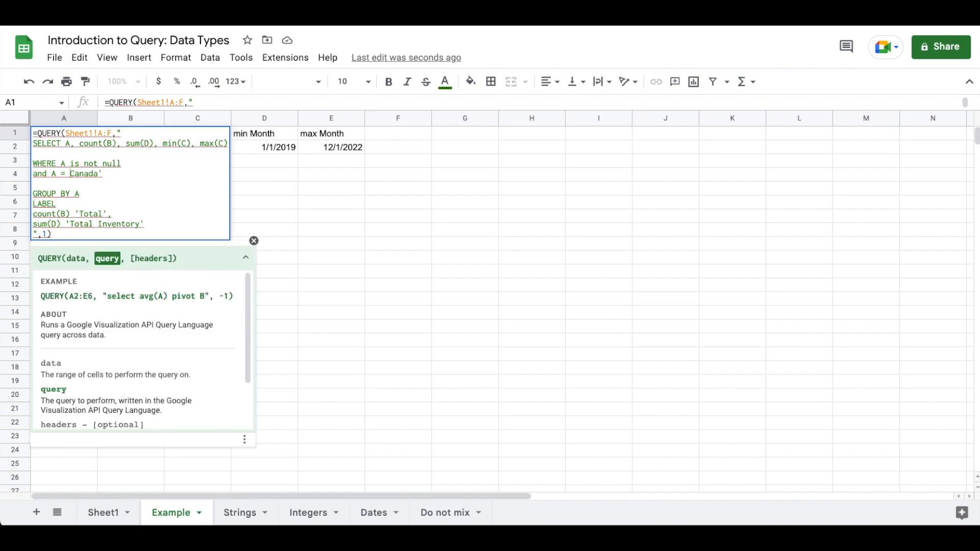
text(")
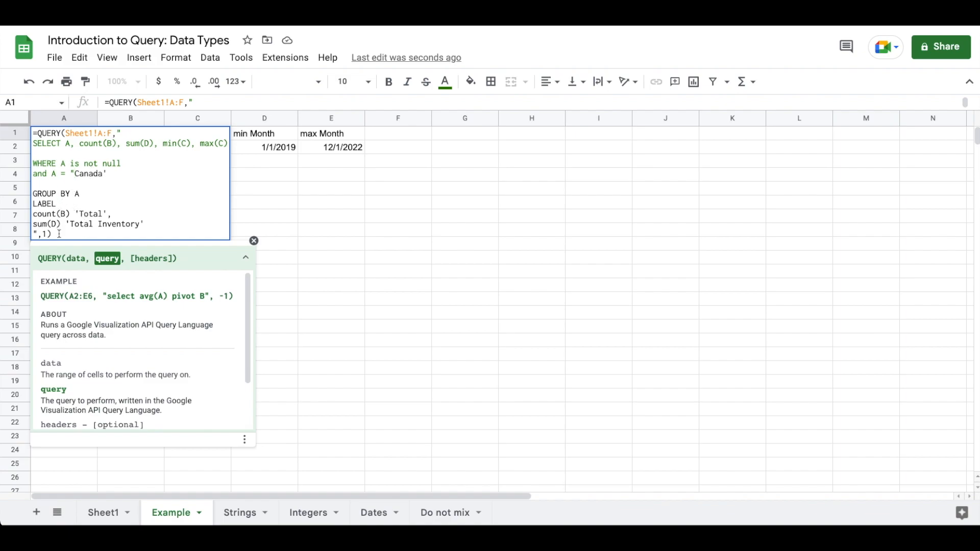
drag(58, 234, 95, 182)
click(154, 209)
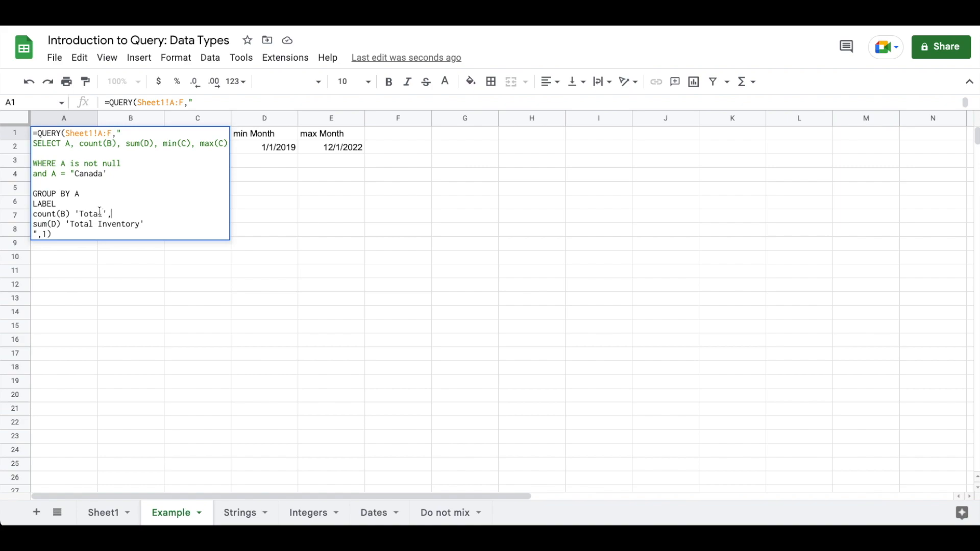
Replace the closing single quote after Canada with a double quote and highlight the word between the quotes
click(66, 174)
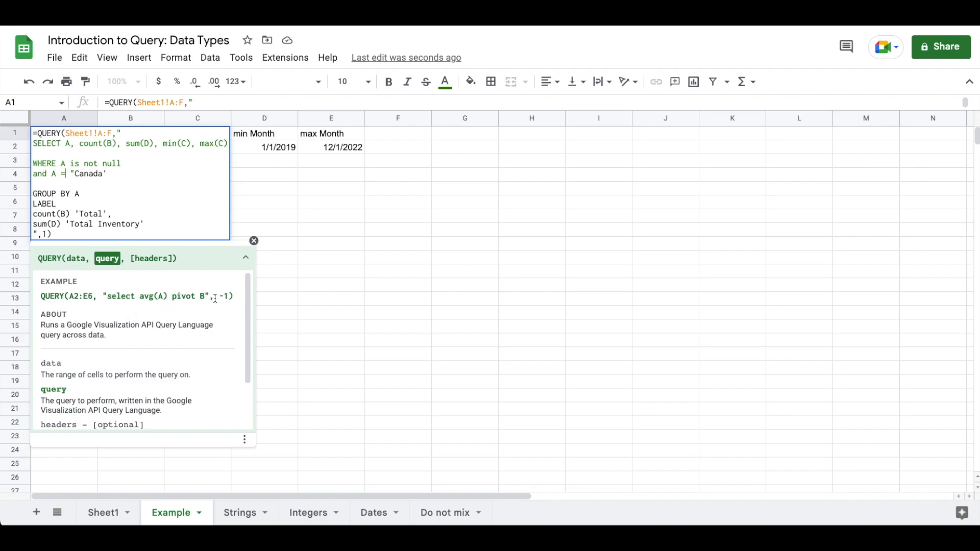
click(111, 176)
key(BackSpace)
text(")
drag(104, 174, 75, 174)
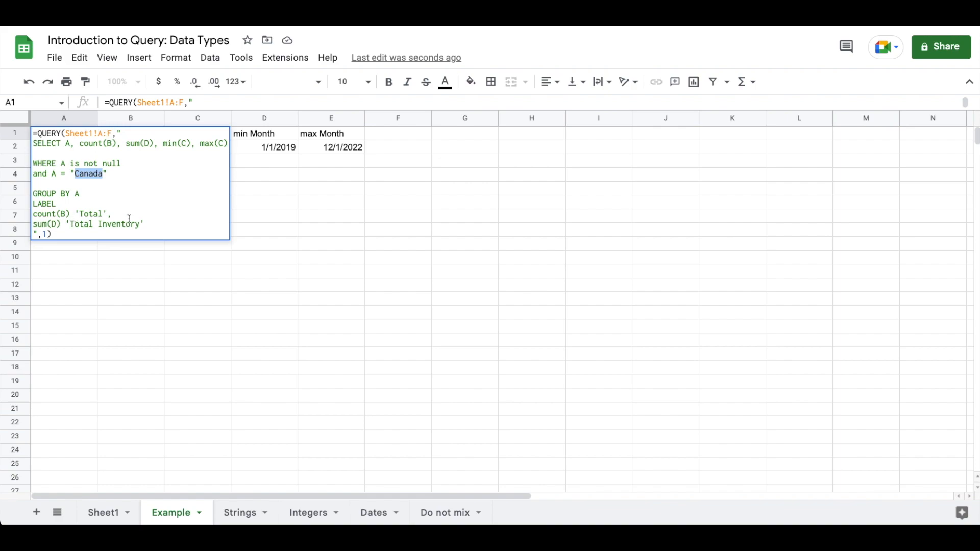
click(90, 190)
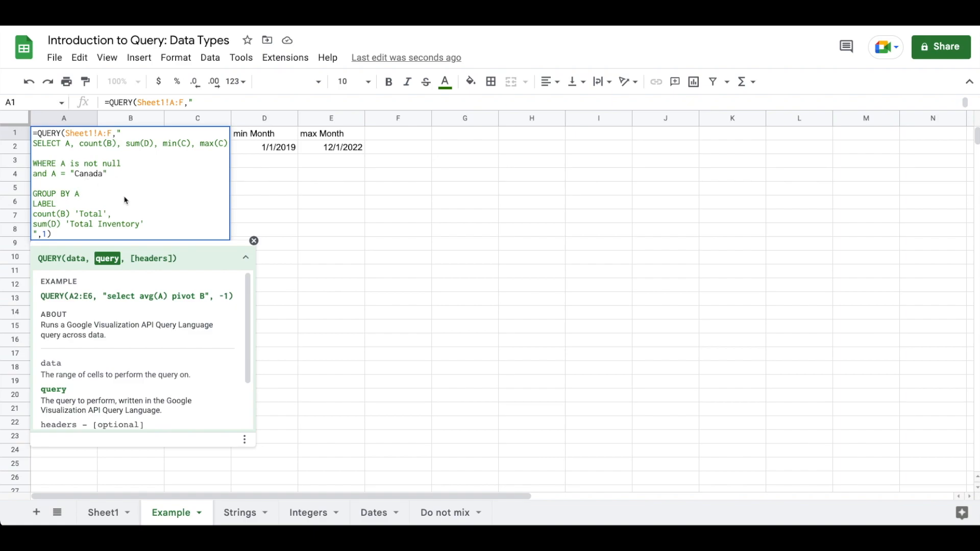
Double the double quotes around Canada so the condition reads and A = ""Canada"", and apply the formula
click(74, 174)
text(")
click(110, 174)
text(")
key(Return)
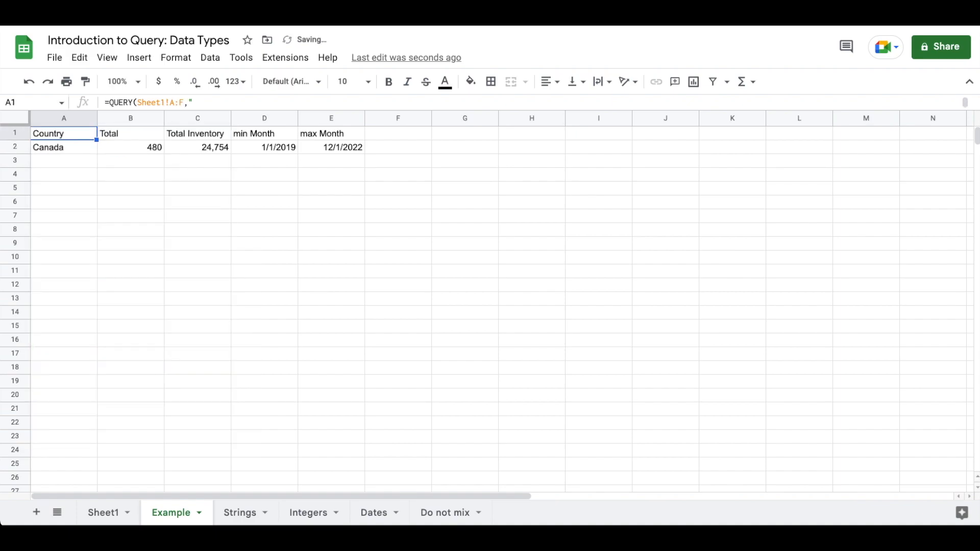
Change the value in A1's condition to ""Canada's"" and highlight the query text from its opening double quote
key(Return)
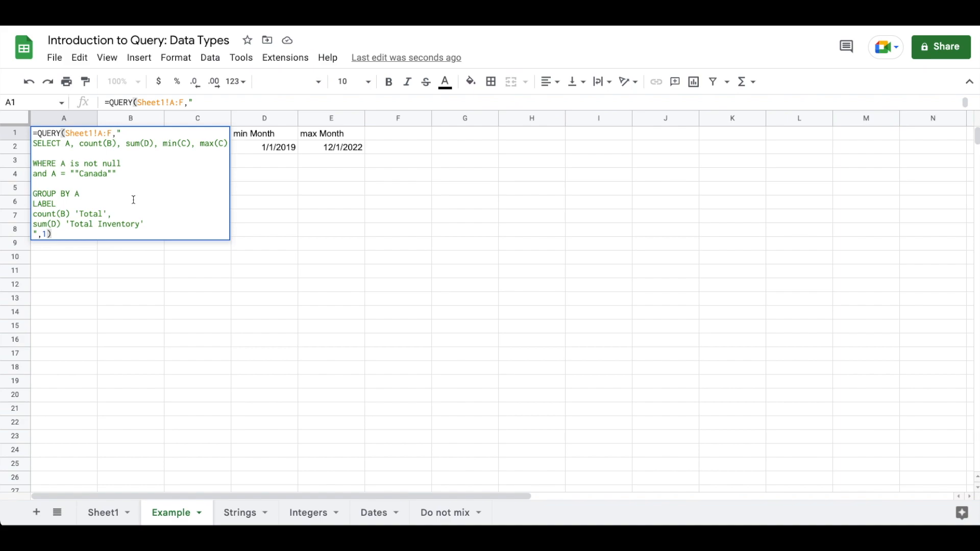
click(107, 174)
text('s)
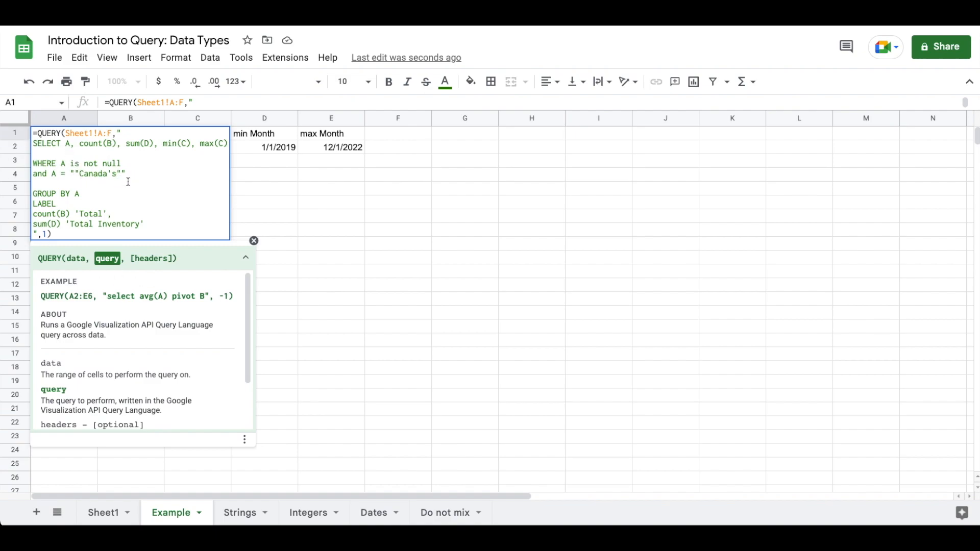
click(74, 174)
shift+click(116, 134)
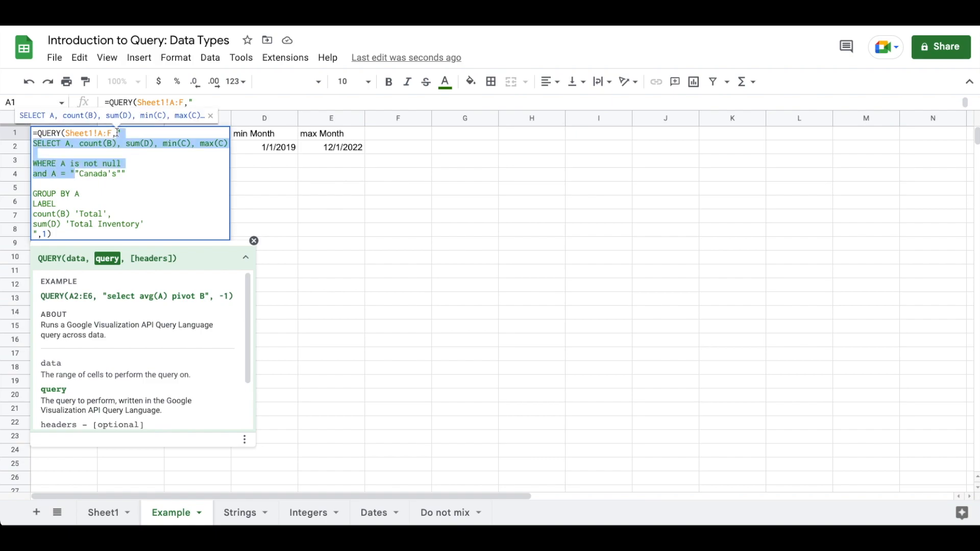
click(77, 174)
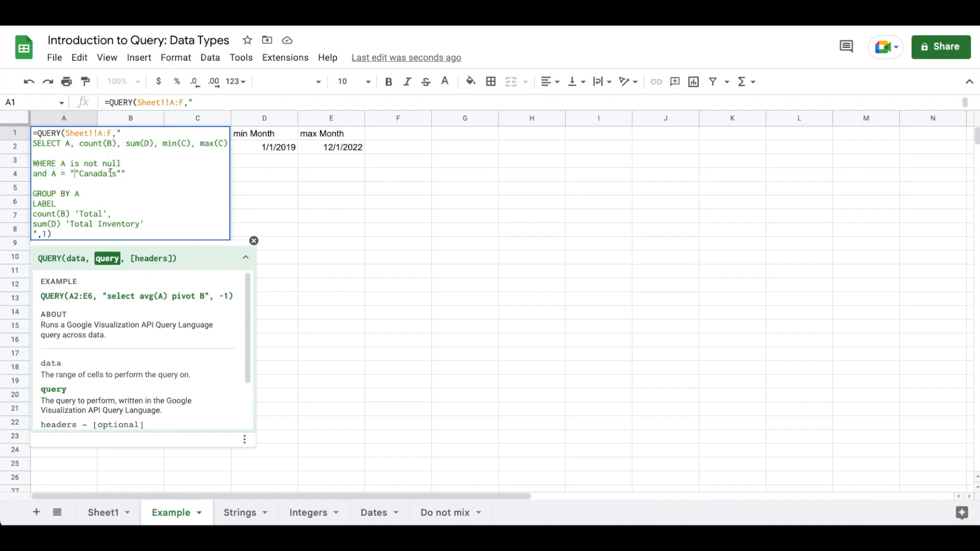
Put the value in the condition back to 'Canada' in single quotes
click(125, 174)
key(BackSpace)
key(BackSpace)
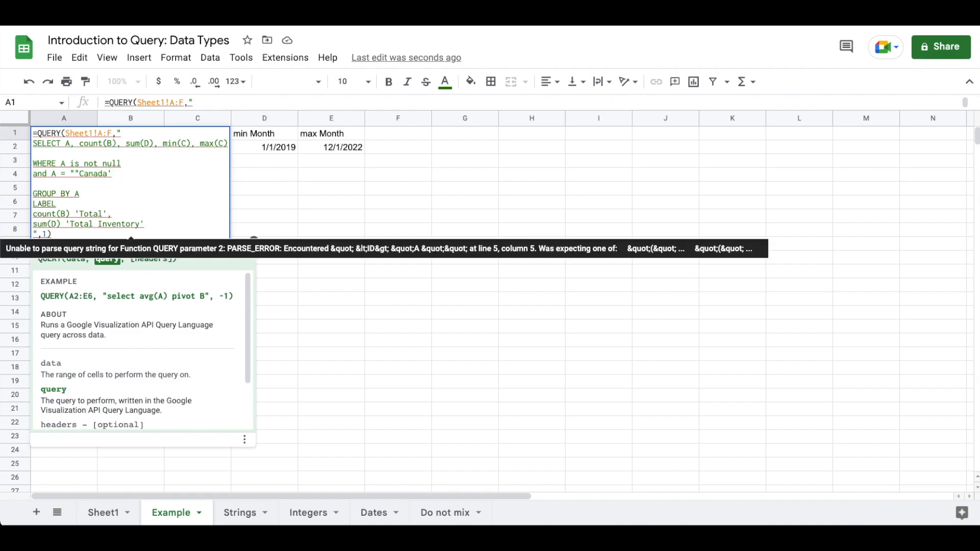
click(79, 174)
key(BackSpace)
key(BackSpace)
text(')
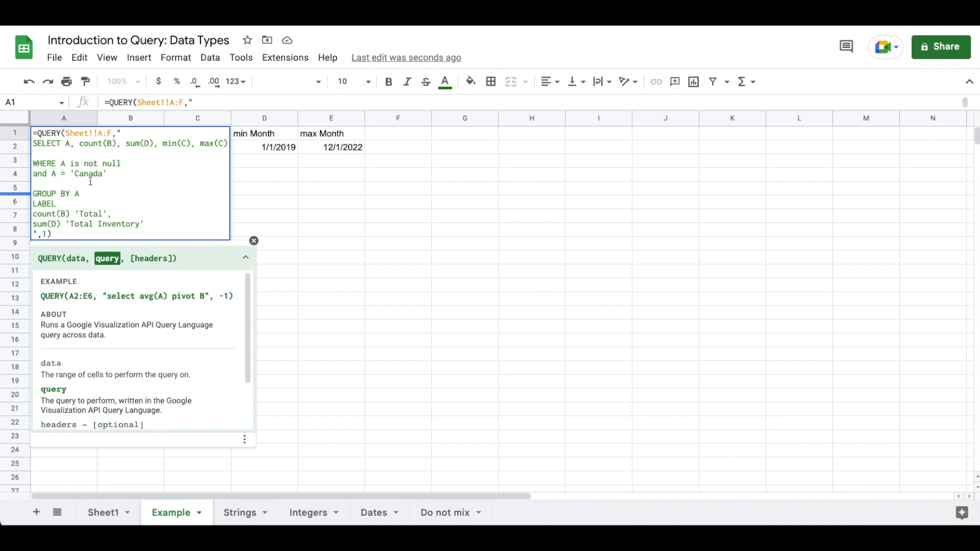
Try the condition and A is 'Canada' in place of the equals sign and apply the formula
key(Left)
key(BackSpace)
text(is)
key(Return)
Replace is with an equals sign in A1's query so the condition reads and A = 'Canada'
key(Up)
key(Return)
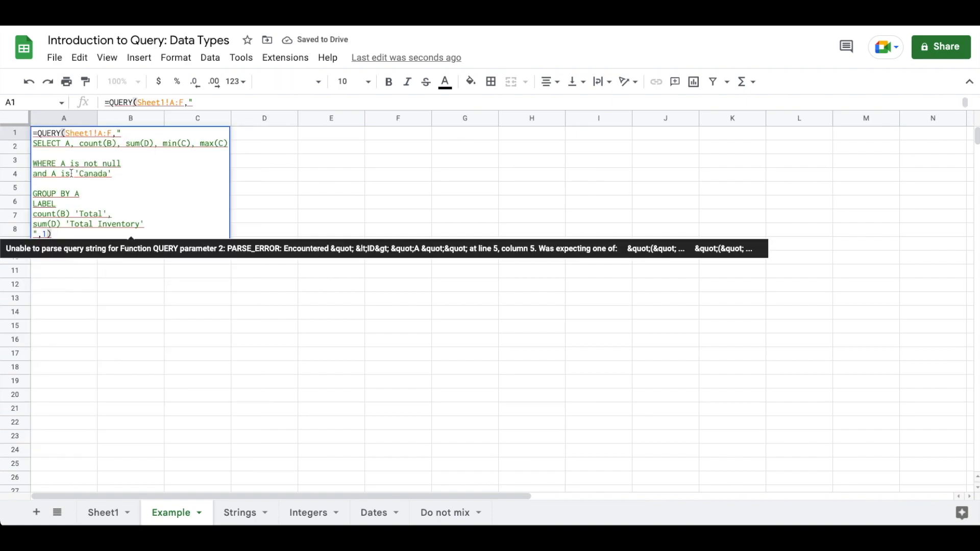
click(70, 174)
key(BackSpace)
key(BackSpace)
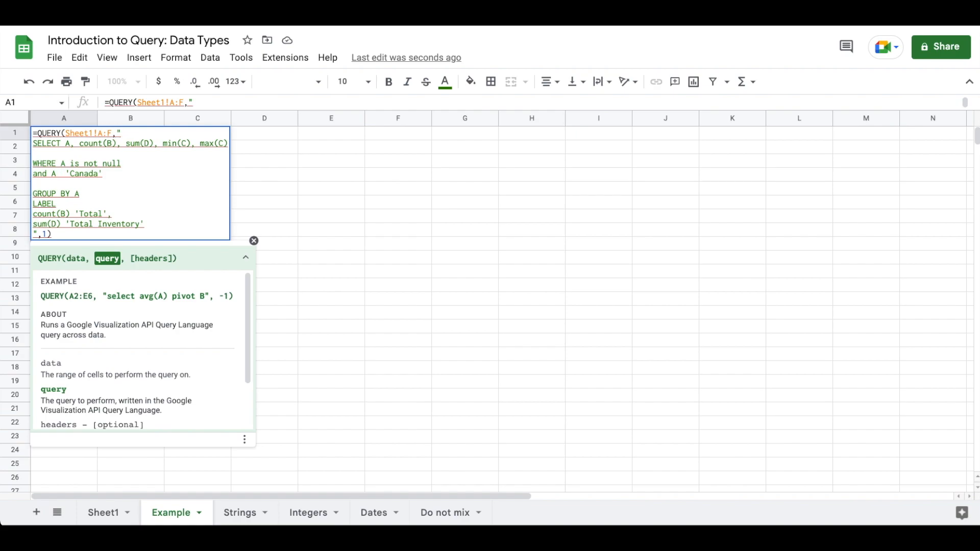
text(=)
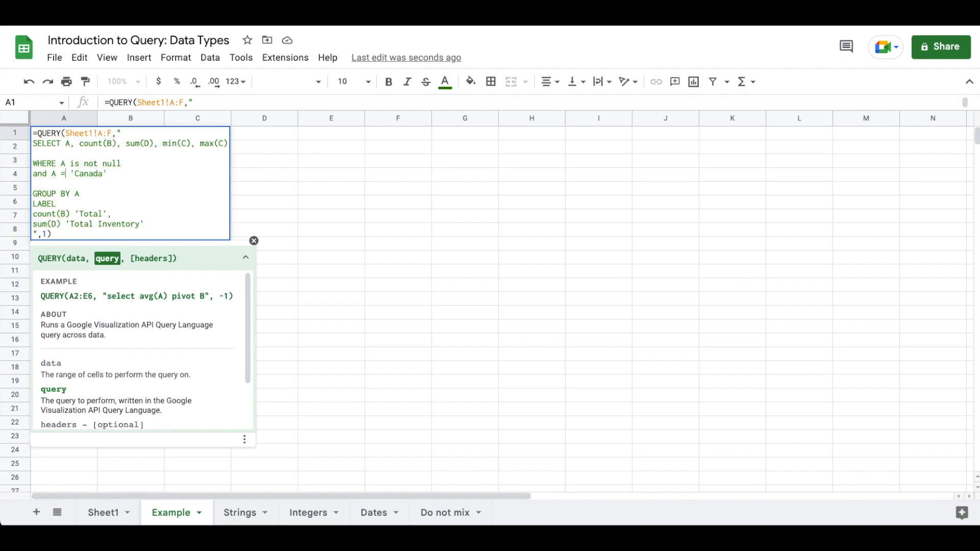
Exclude Canada from the query by changing the condition to and A <> 'Canada', and apply the formula
key(BackSpace)
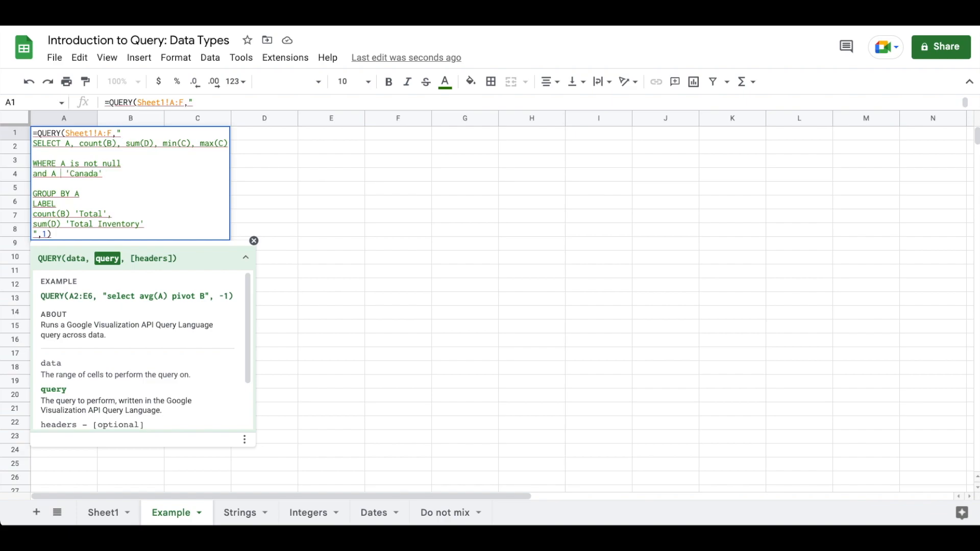
text(<>)
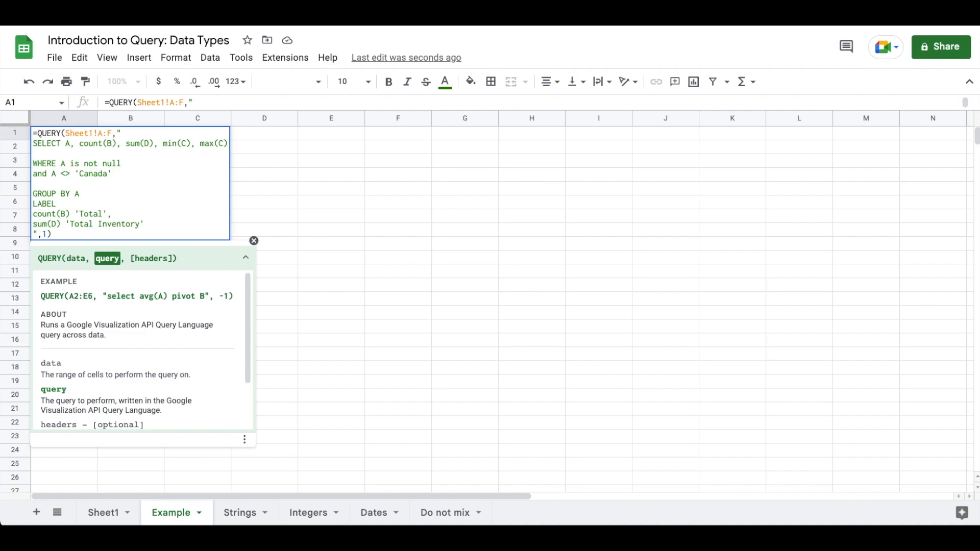
key(Return)
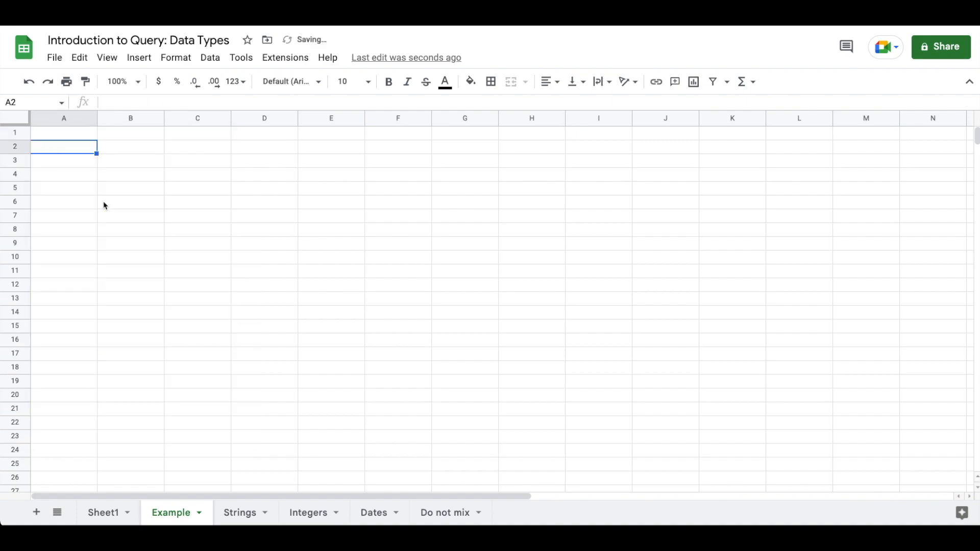
Change the <> operator in A1's query back to an equals sign and apply the formula
key(Up)
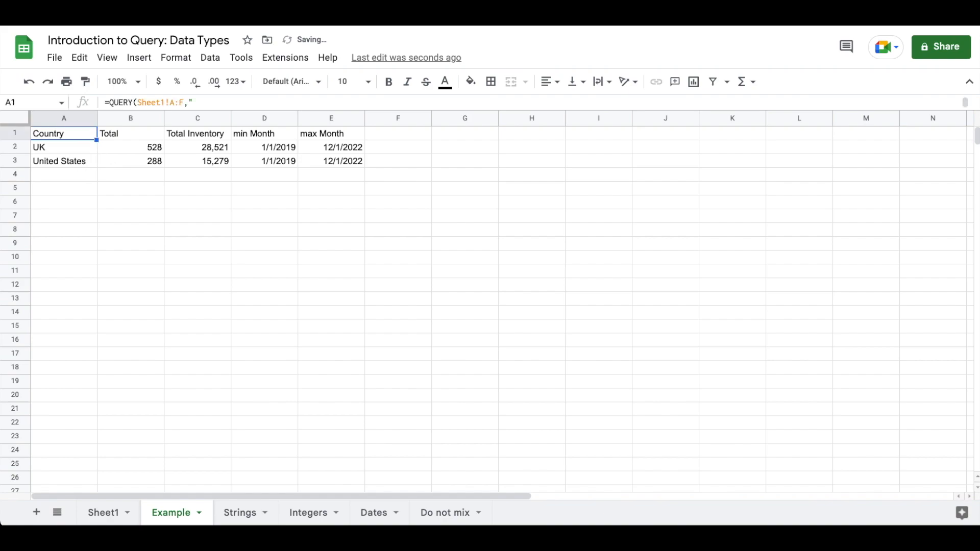
key(Return)
click(69, 174)
key(BackSpace)
key(BackSpace)
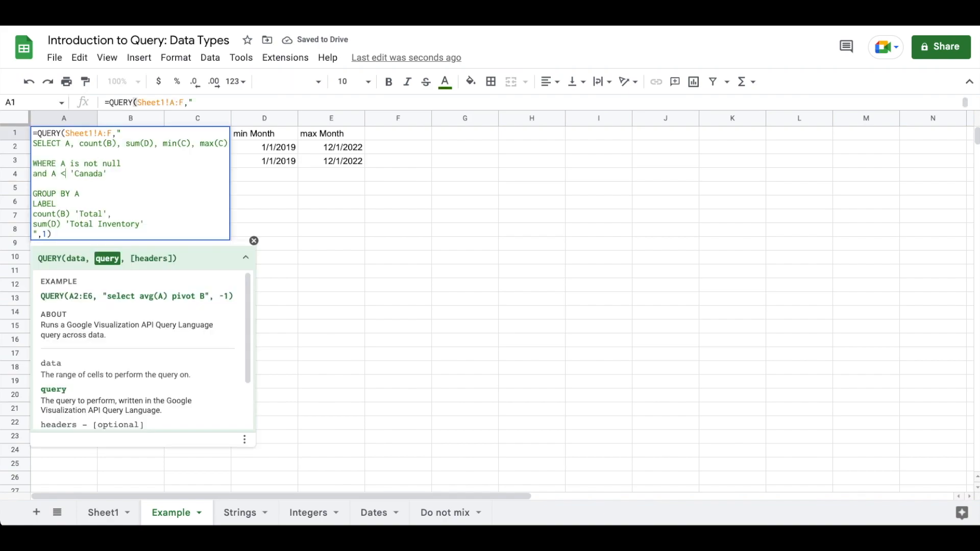
text(=)
key(Return)
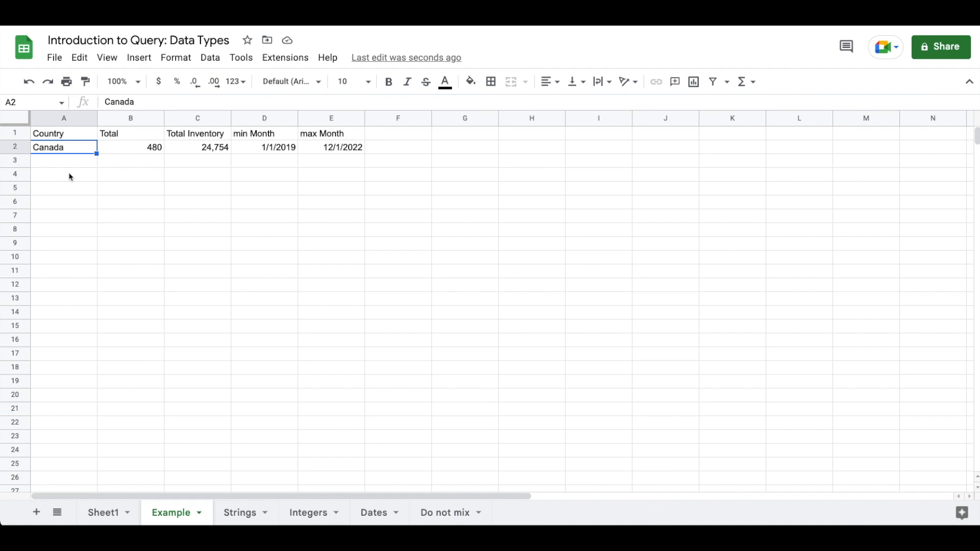
key(Up)
key(Return)
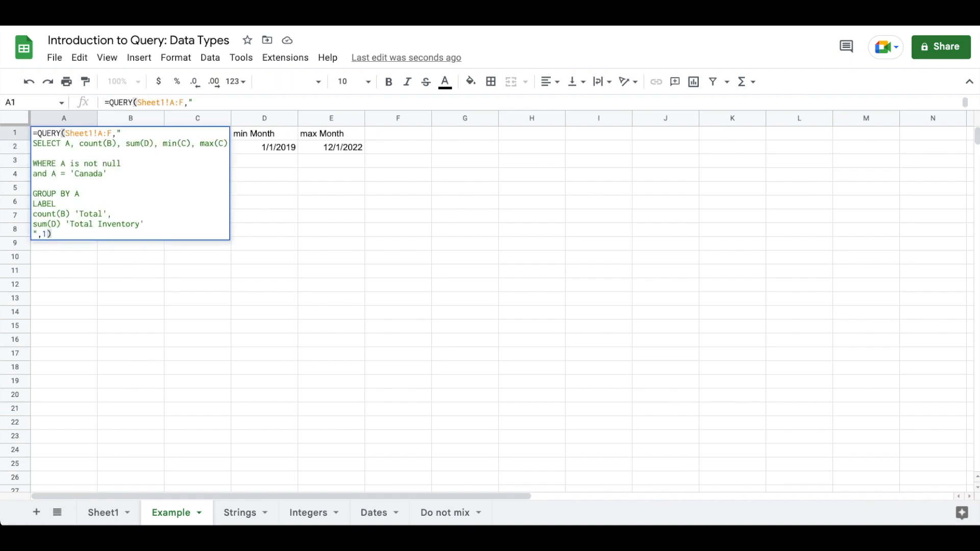
key(Escape)
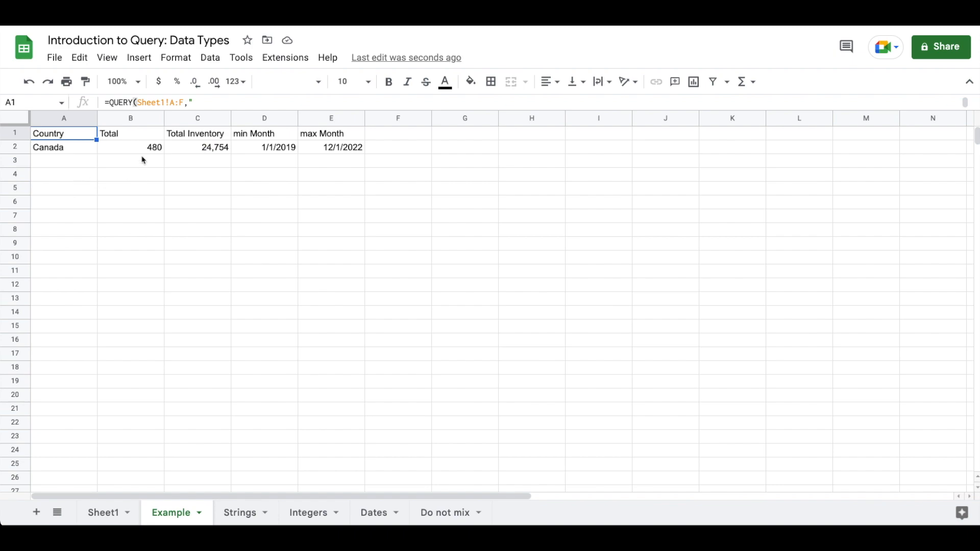
Examine Canada's Total Inventory in C2 and, in Sheet1, the Canadian inventory numbers in D20 and D23:D25
click(205, 146)
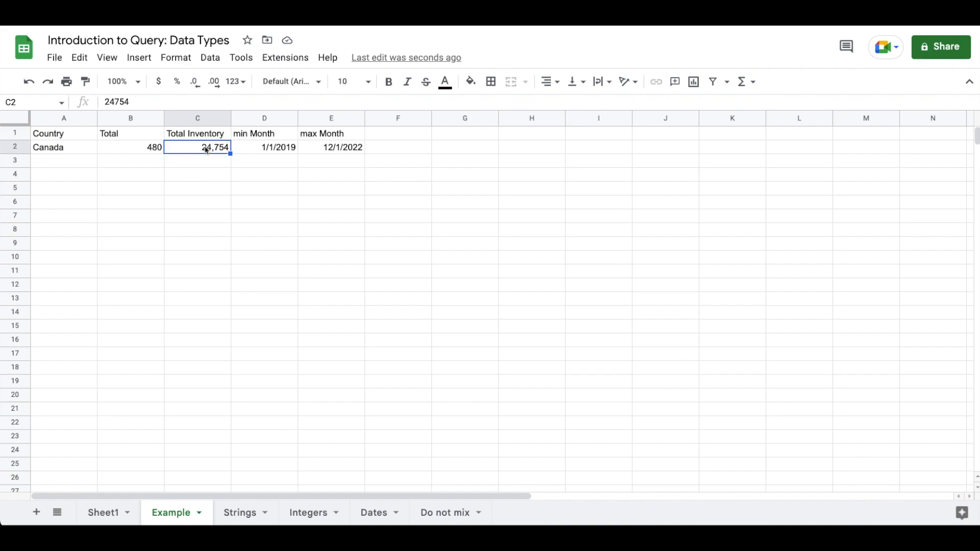
click(104, 518)
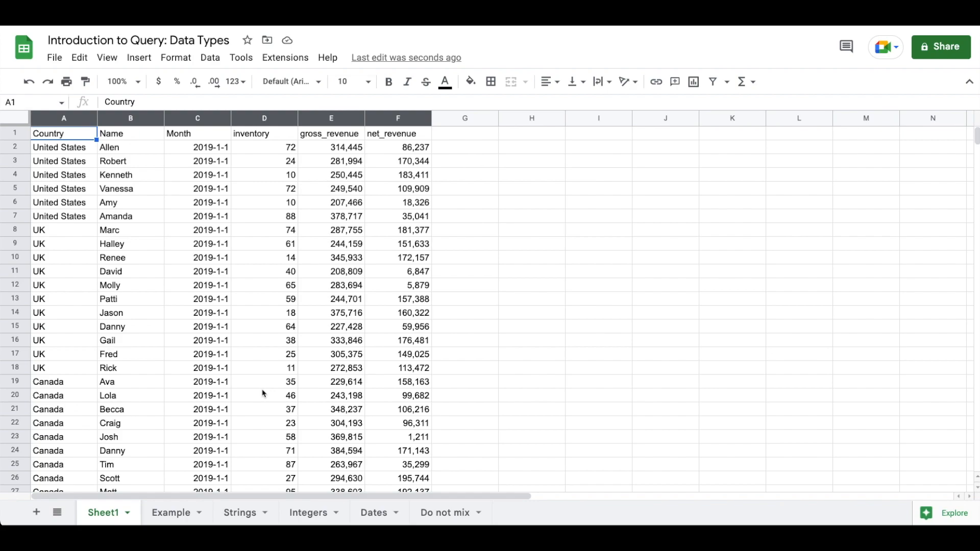
scroll(300, 423, down, 1)
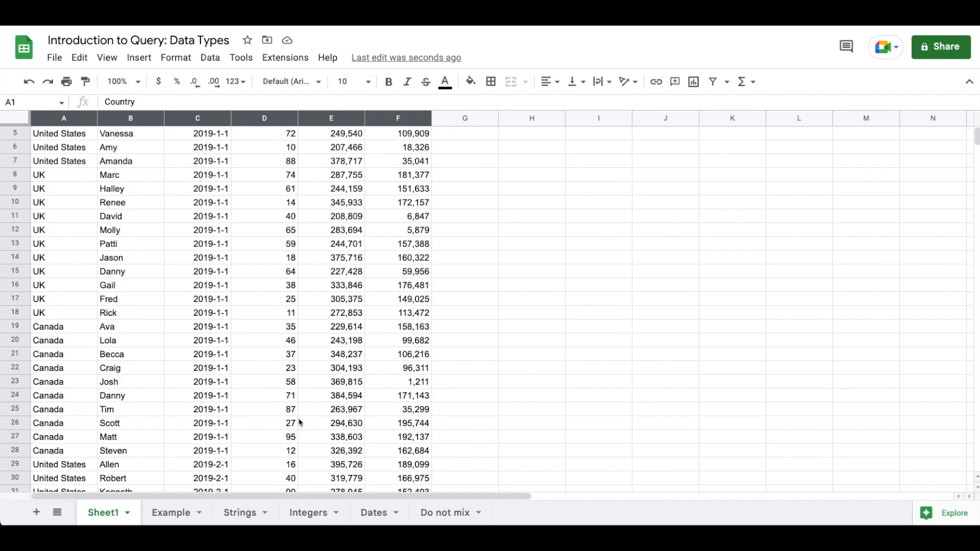
click(294, 345)
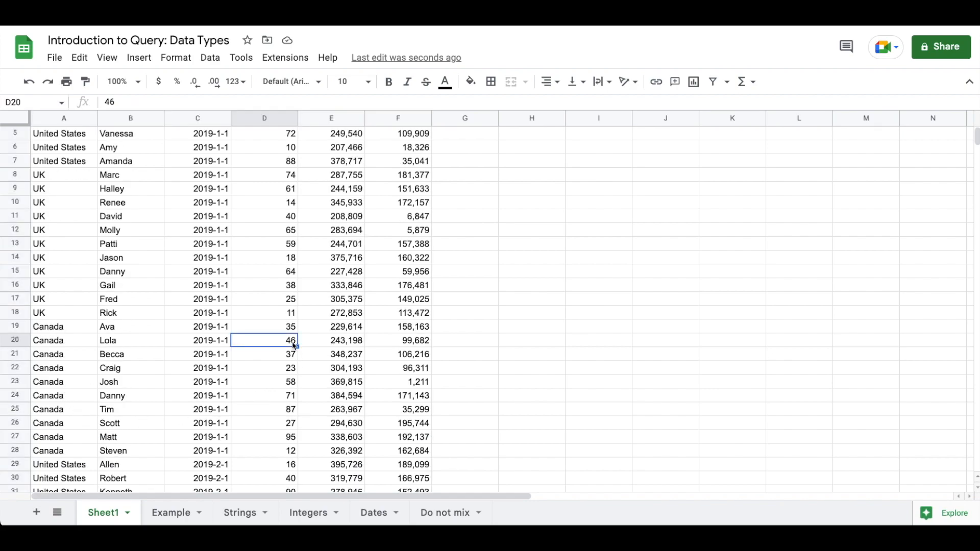
ctrl+click(289, 387)
ctrl+click(285, 411)
ctrl+click(282, 399)
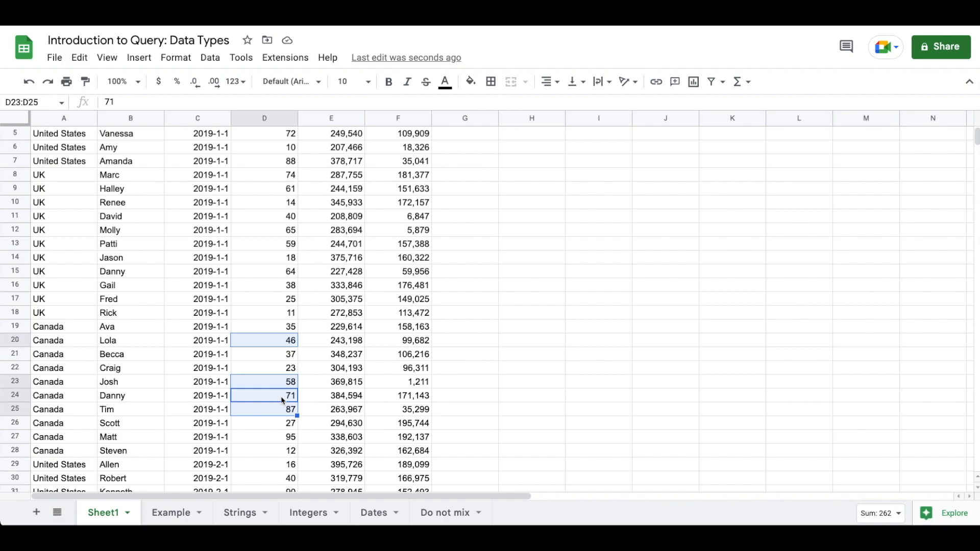
Add the condition and D >= 40 below the Canada condition in the query in A1 of the Example sheet, and apply it
click(158, 513)
click(60, 131)
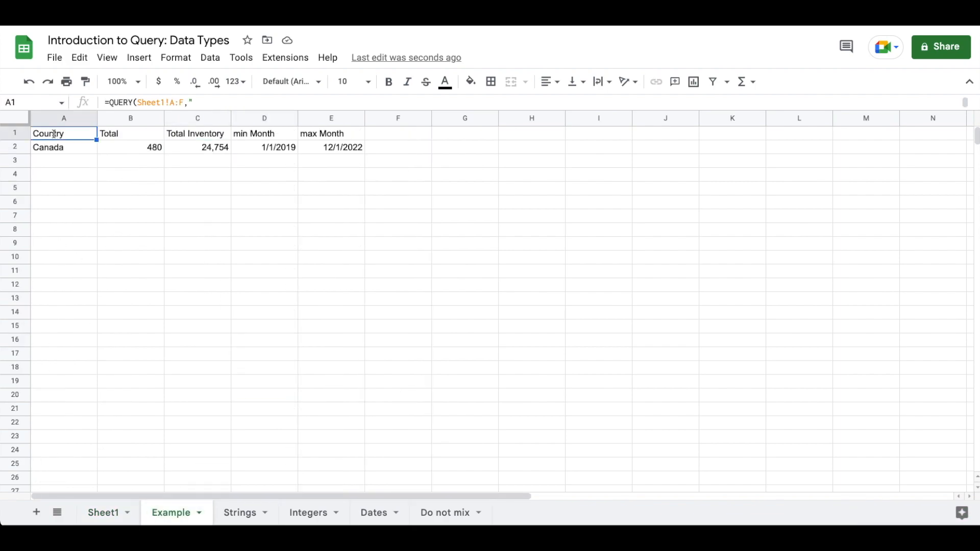
double_click(54, 134)
click(126, 174)
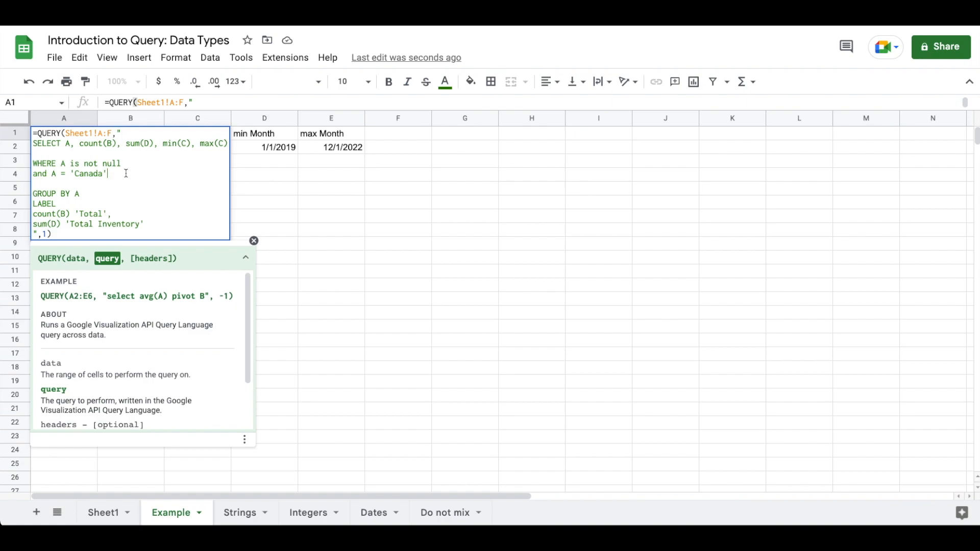
key(ctrl+Return)
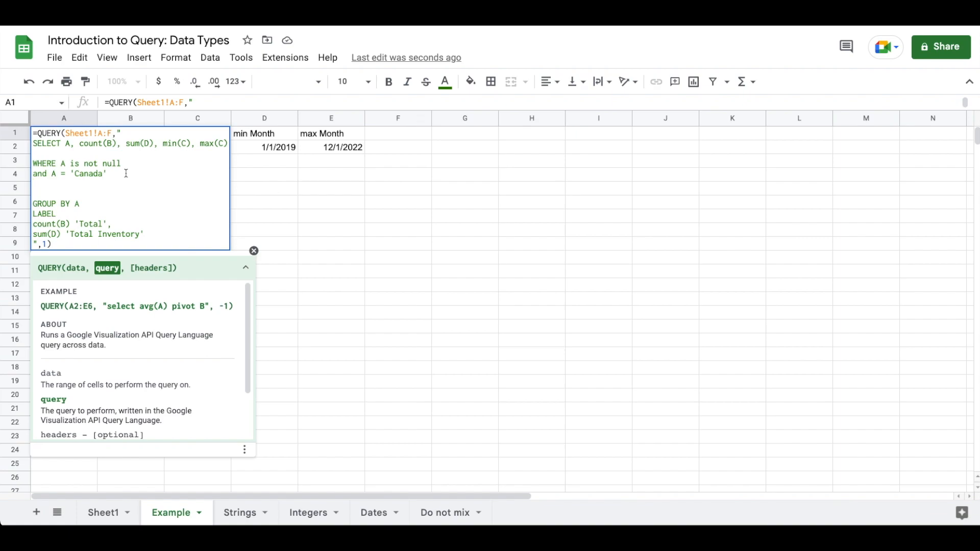
text(an)
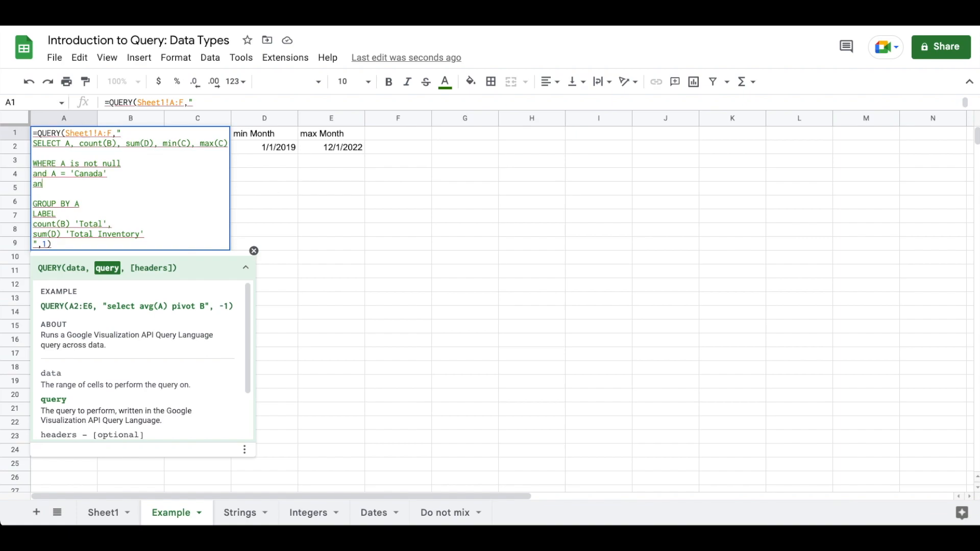
text(d D >= 40)
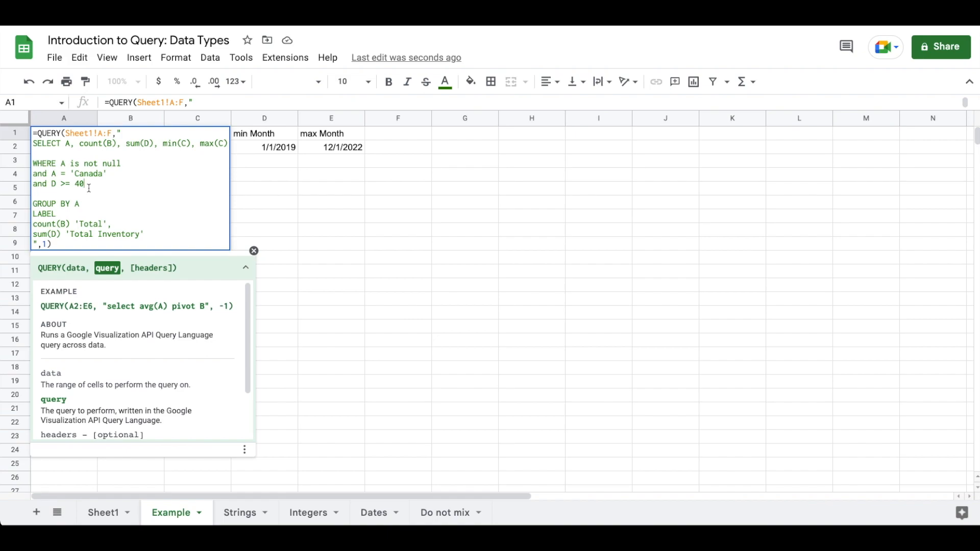
key(Return)
key(Up)
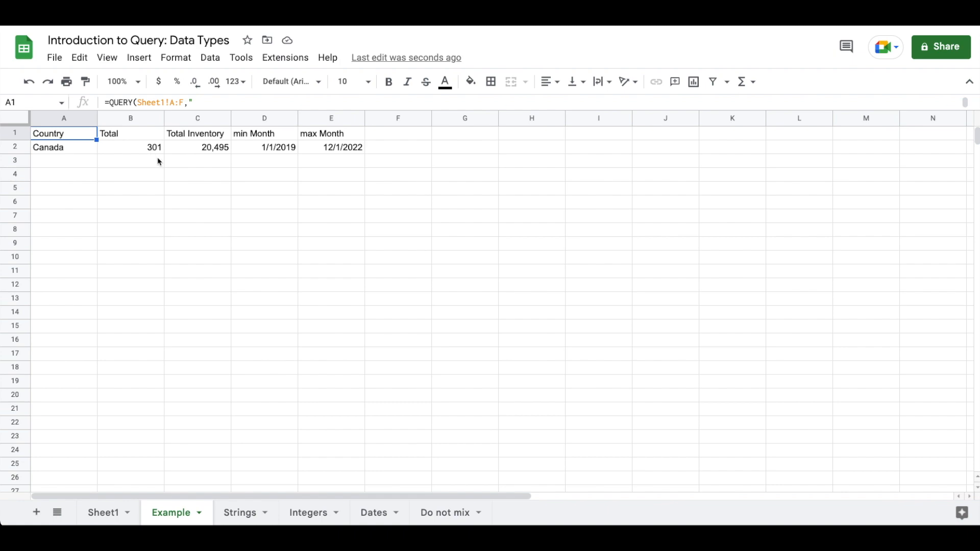
Undo the last query edit and look over A1's formula without the inventory condition
key(ctrl+z)
key(Return)
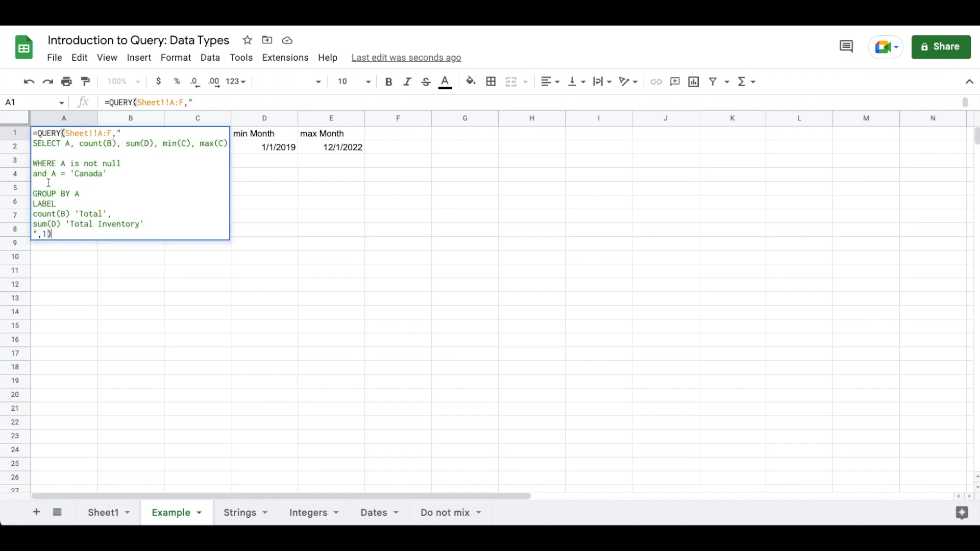
key(Return)
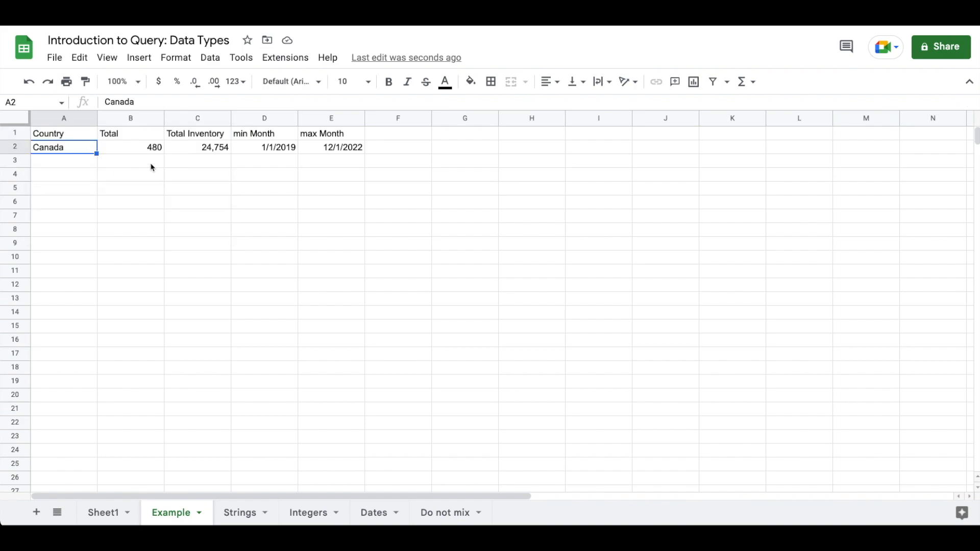
Insert the line and D >= 40 after and A = 'Canada' in A1's query, and apply the formula
key(Up)
key(Return)
click(127, 174)
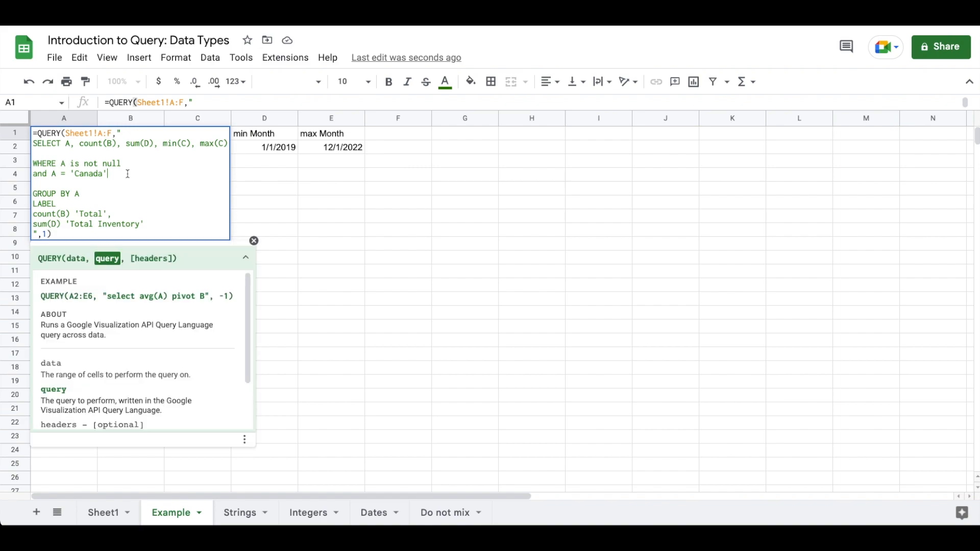
key(ctrl+Return)
text(and )
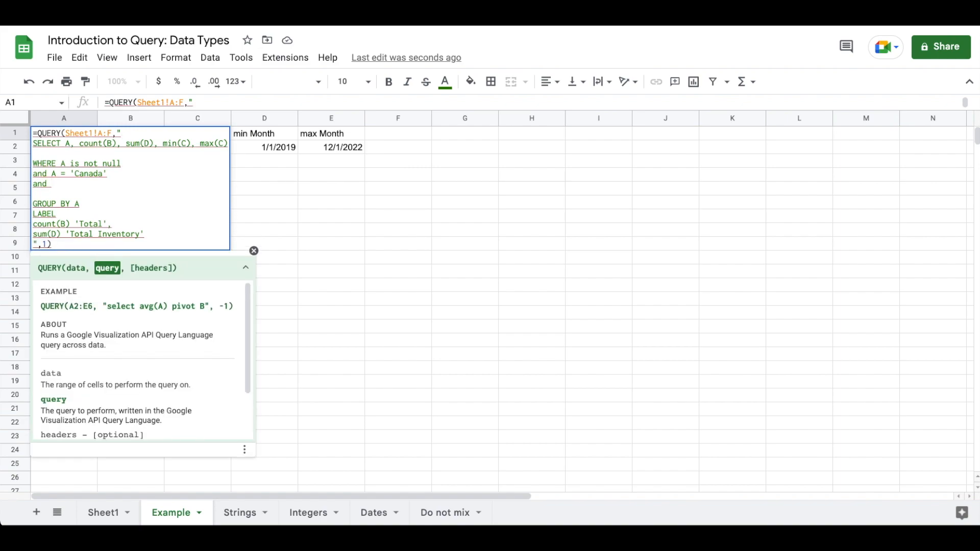
text(D >= 40)
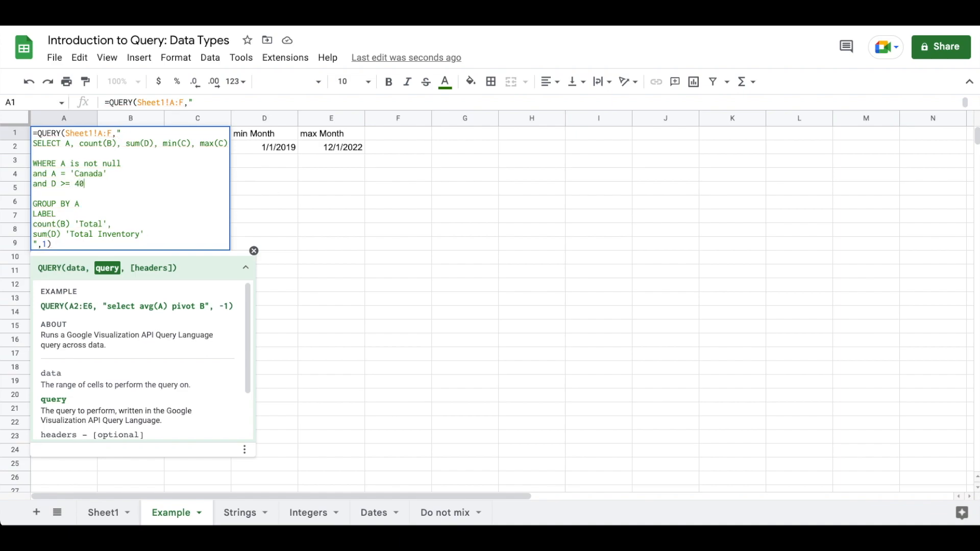
key(Return)
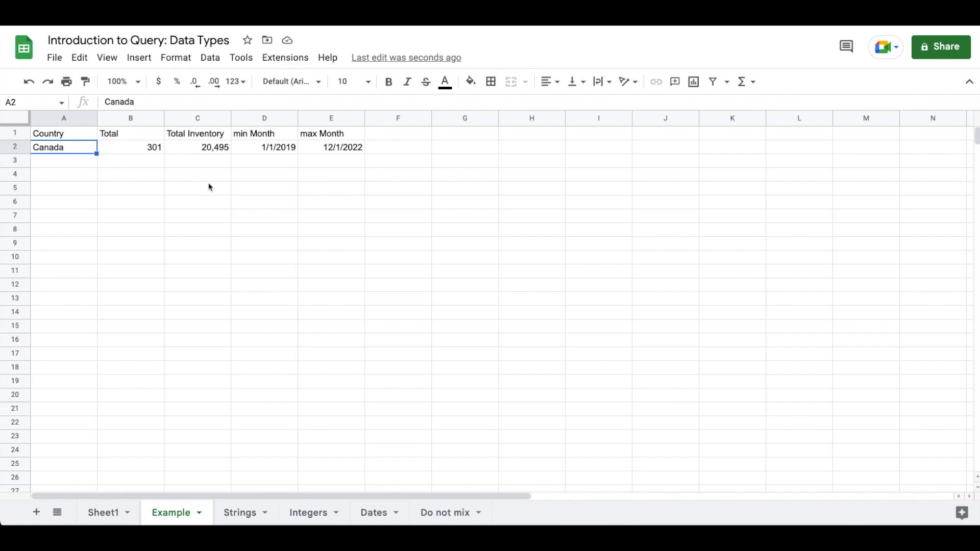
Try the number as a string by enclosing 40 in single quotes in A1's inventory condition, and apply the formula
key(Up)
key(Return)
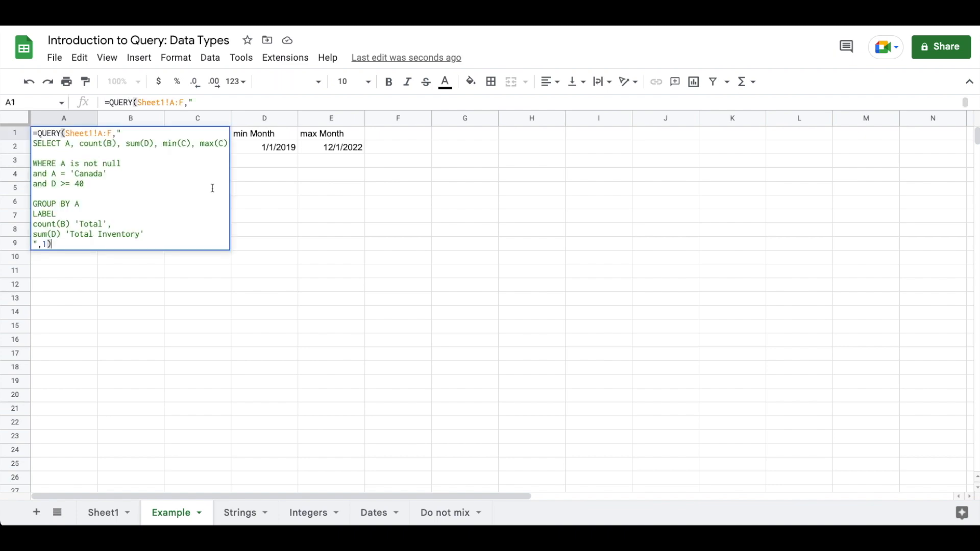
click(74, 185)
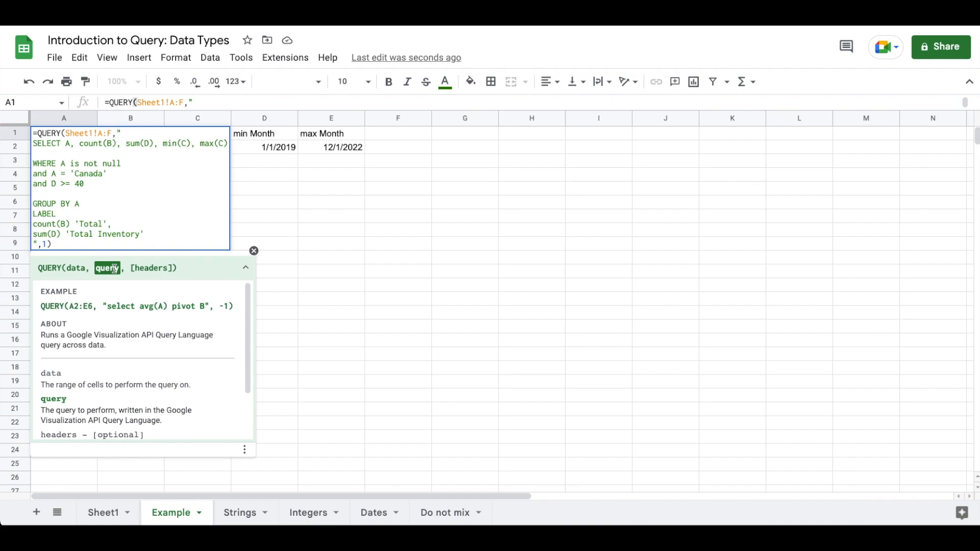
text(')
key(Right)
key(Right)
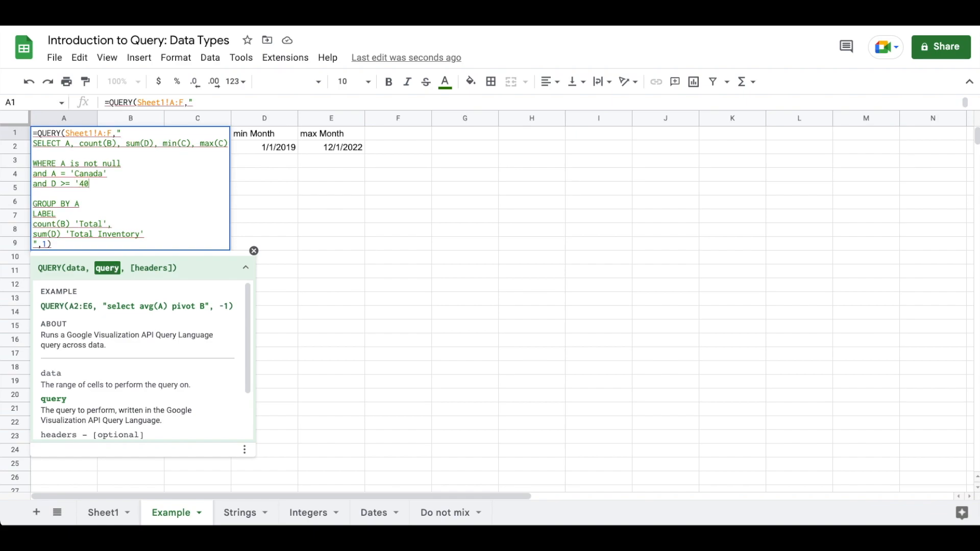
text(')
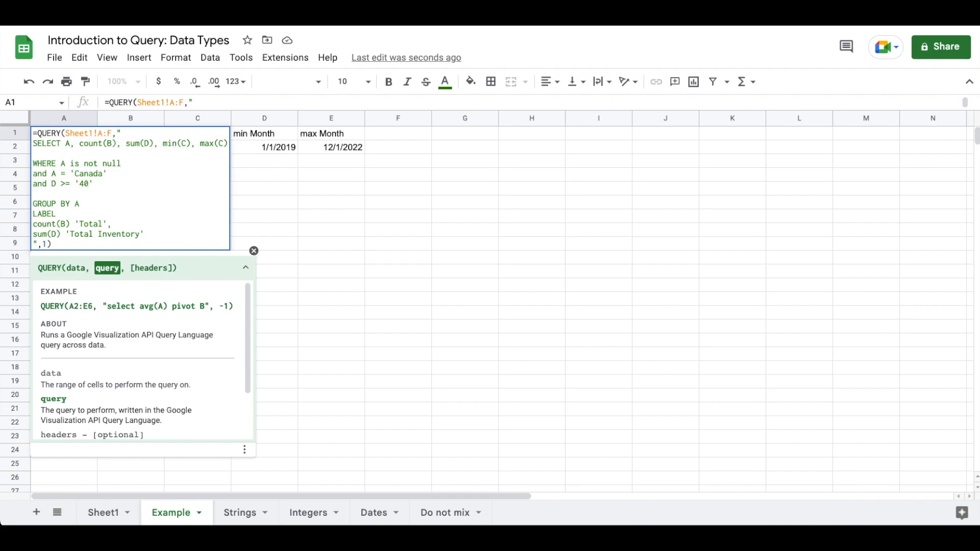
key(Return)
key(Up)
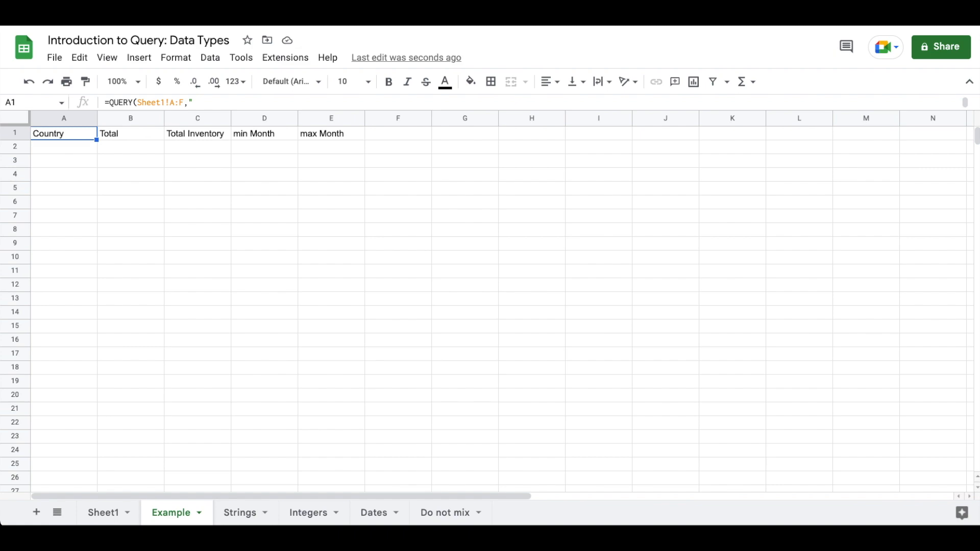
Remove the single quotes around 40 in A1's query so the inventory condition compares column D with a number
key(Return)
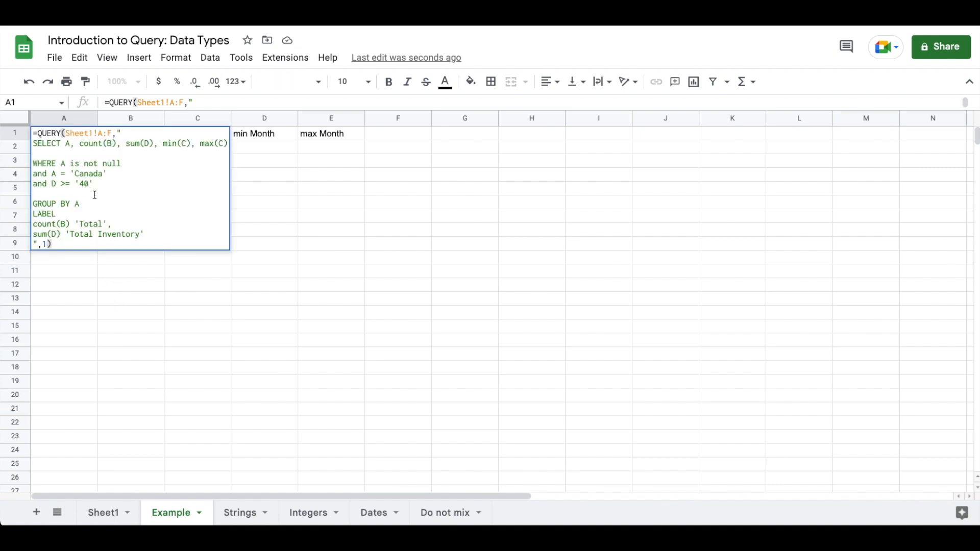
key(Escape)
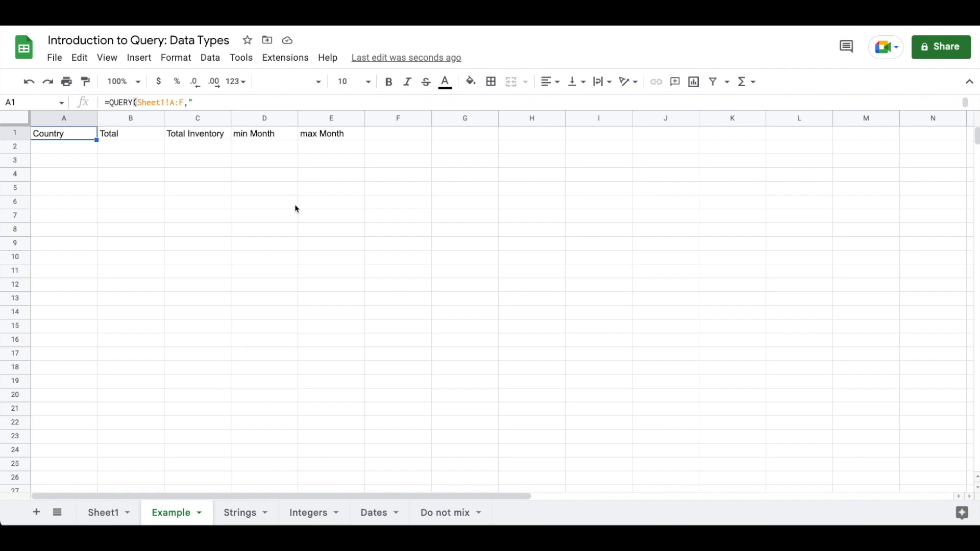
key(Return)
click(130, 184)
key(BackSpace)
key(Left)
key(Left)
key(BackSpace)
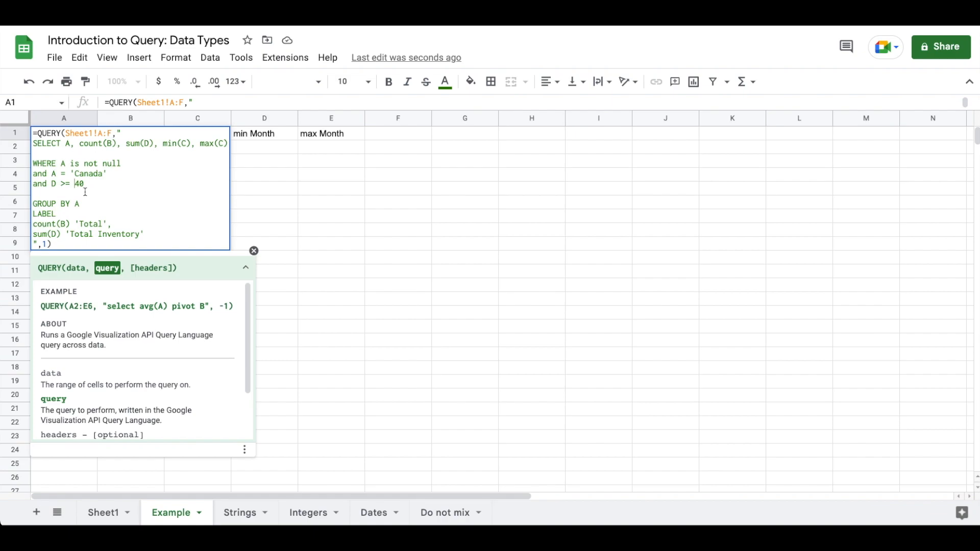
Change the inventory condition to and D = 40, and apply the formula
click(64, 184)
key(BackSpace)
key(Return)
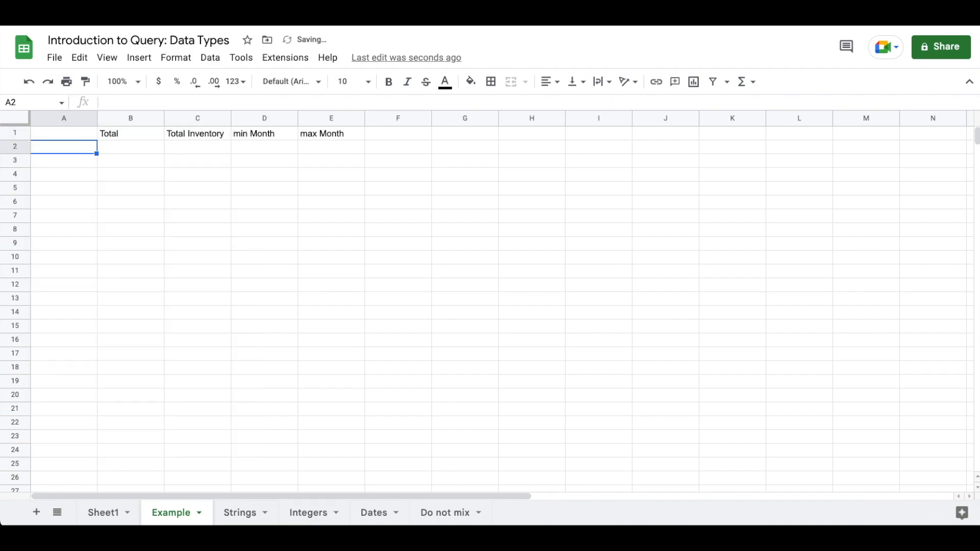
key(Up)
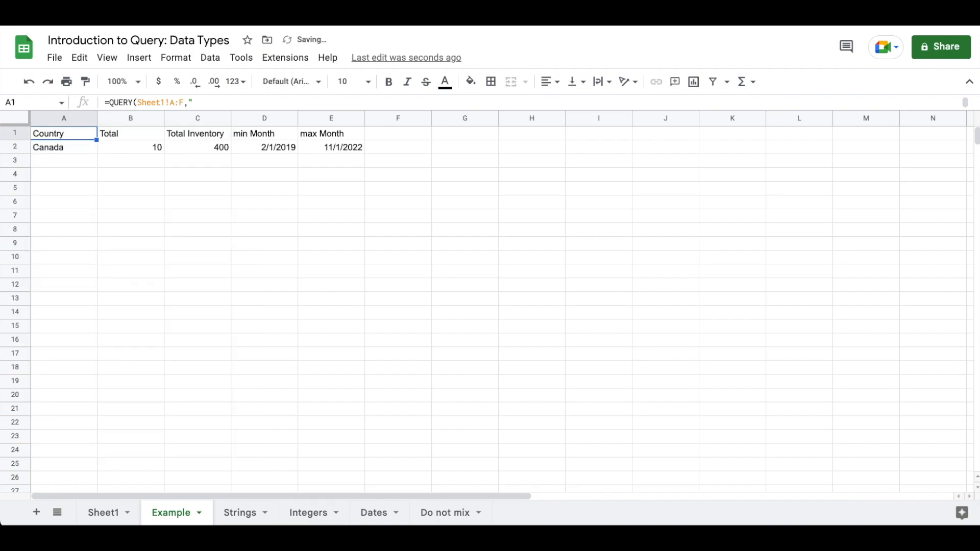
Change the inventory condition in A1's query to and D < 40, and apply the formula
key(Return)
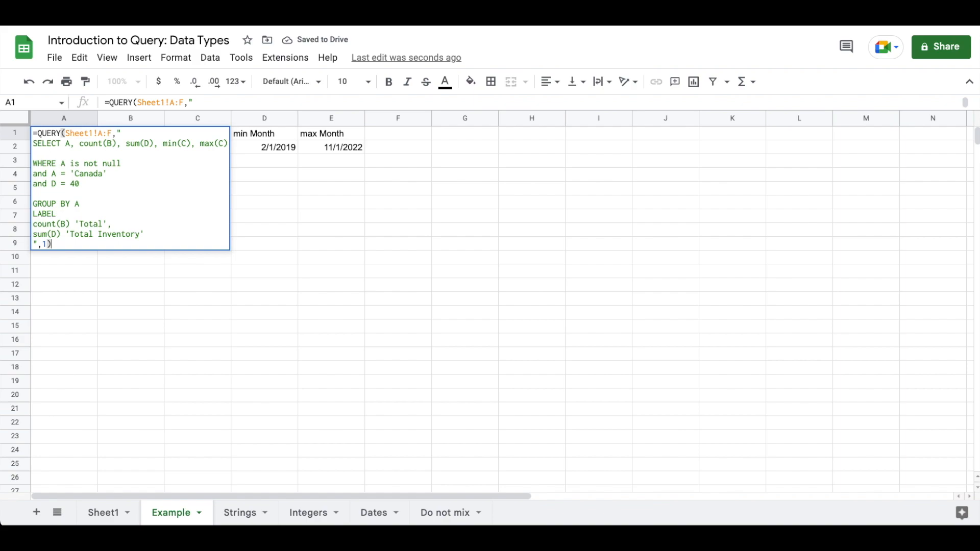
click(64, 185)
key(BackSpace)
text(<)
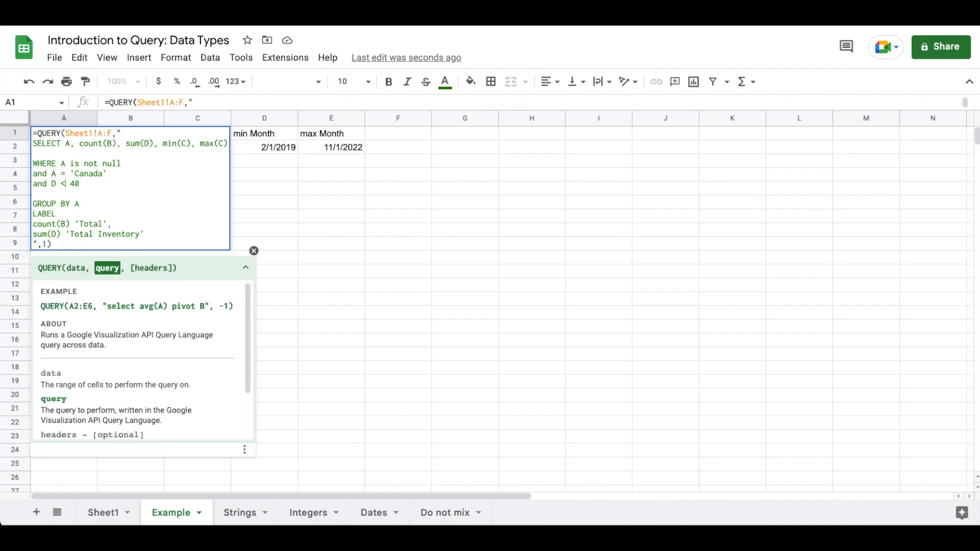
key(Return)
key(Up)
Extend the inventory operator so the condition reads and D <= 40, and apply the formula
key(Return)
click(69, 184)
text(=)
key(Return)
key(Up)
Replace the inventory operator so the condition in A1's query reads and D > 40, and apply the formula
key(Return)
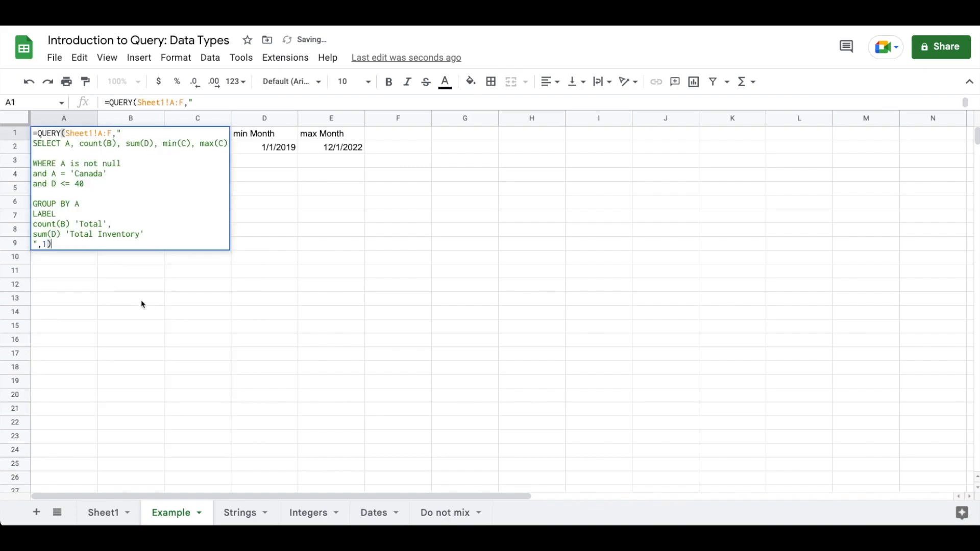
drag(70, 184, 61, 183)
text(>)
key(Return)
key(Up)
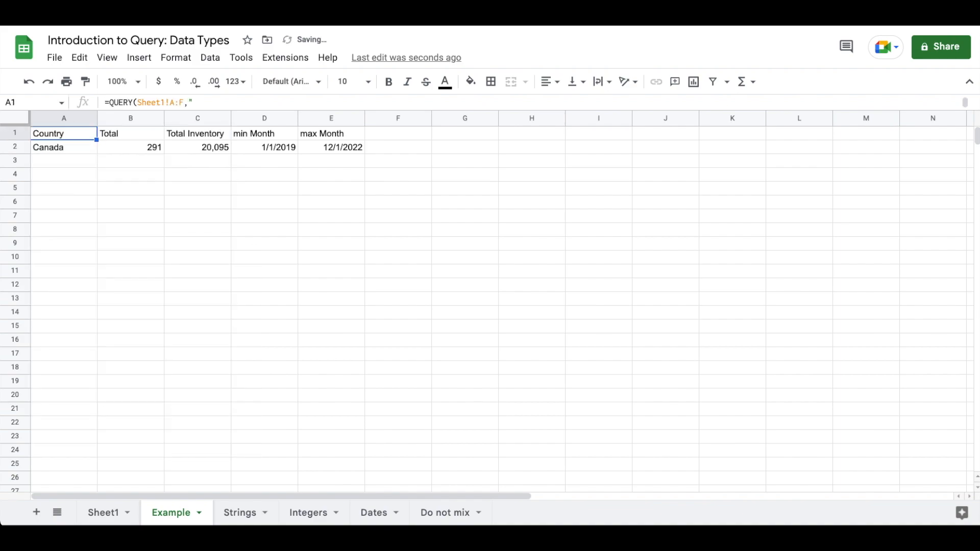
Set the inventory condition in A1's query back to and D >= 40, and apply the formula
key(Return)
click(64, 184)
text(=)
key(Return)
key(Up)
key(Return)
click(89, 184)
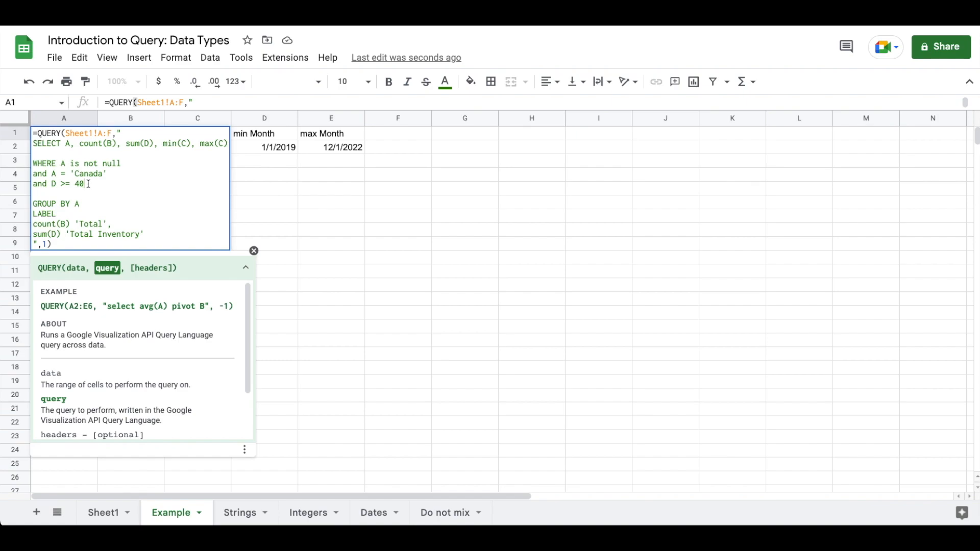
key(ctrl+Return)
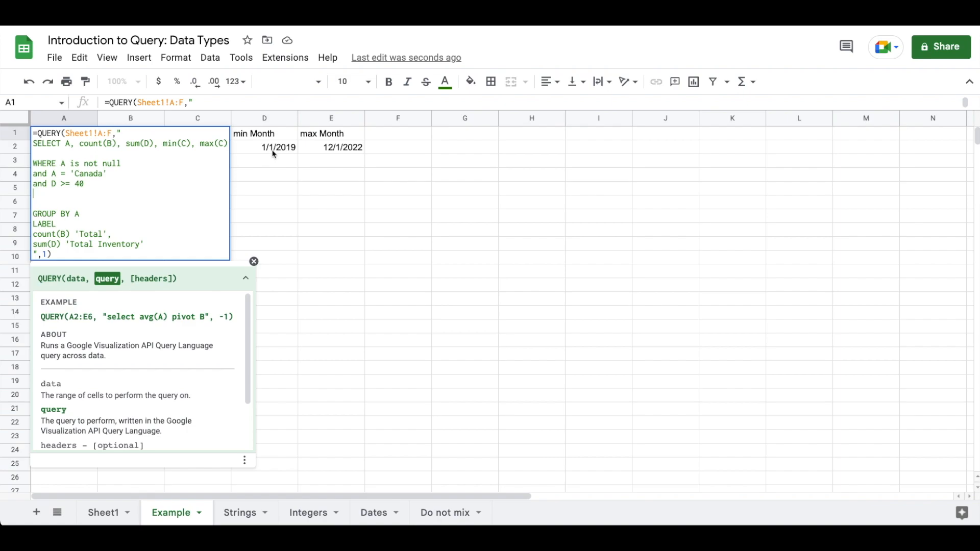
key(Escape)
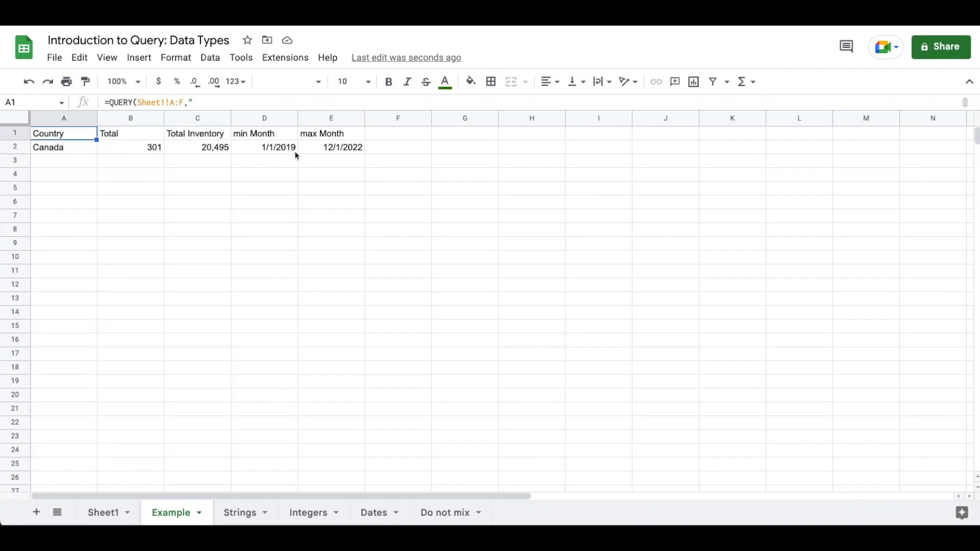
Add the line and C = date '2022-10-01' below the inventory condition in A1's query, and apply the formula
key(Return)
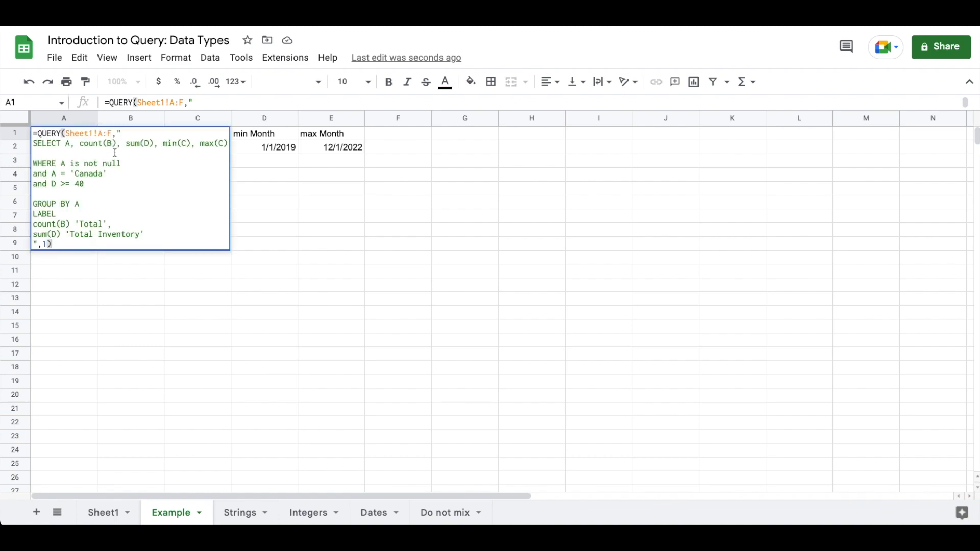
click(91, 184)
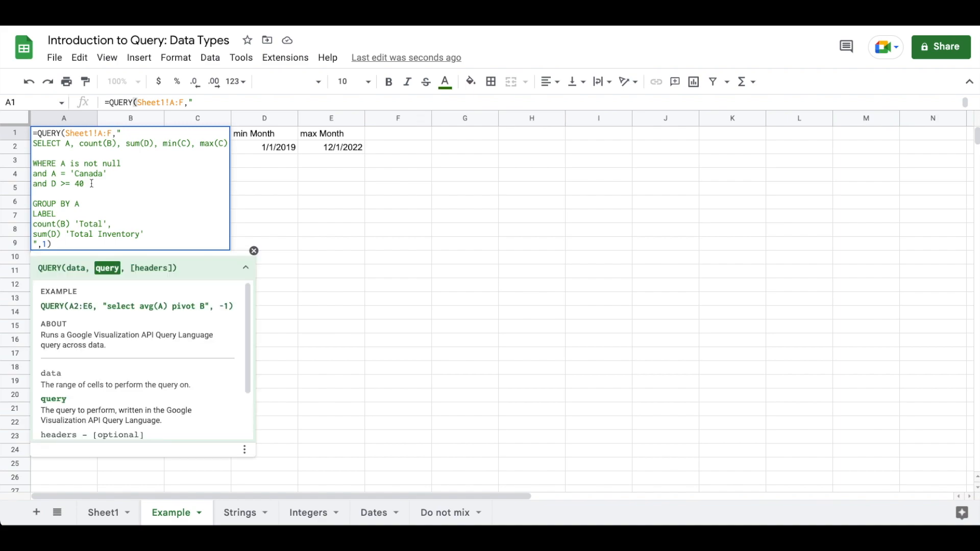
key(ctrl+Return)
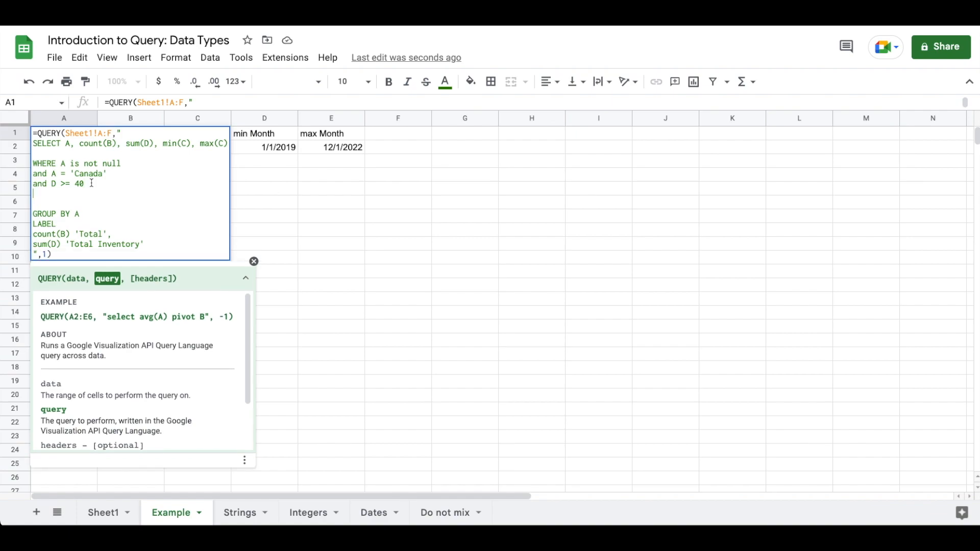
text(and C)
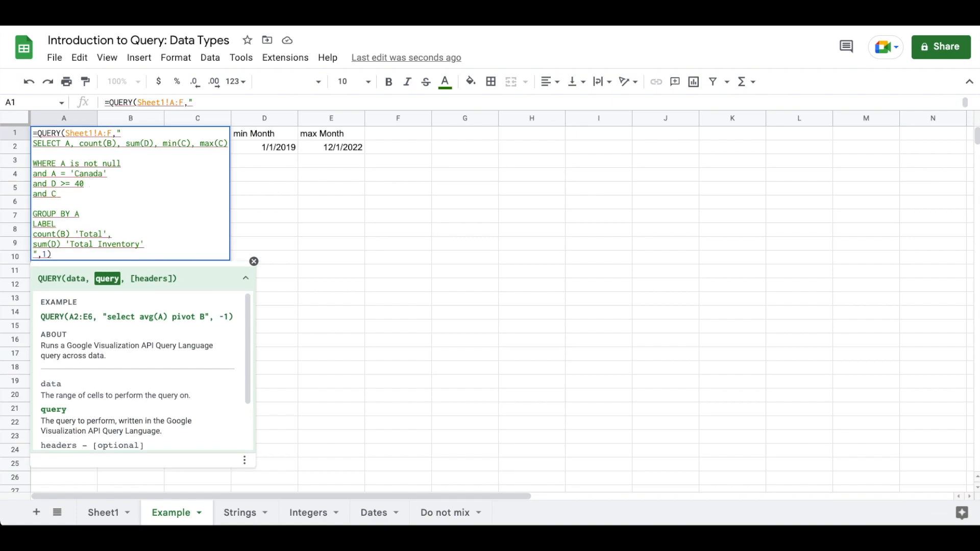
text( = date ')
text(2022-10-01')
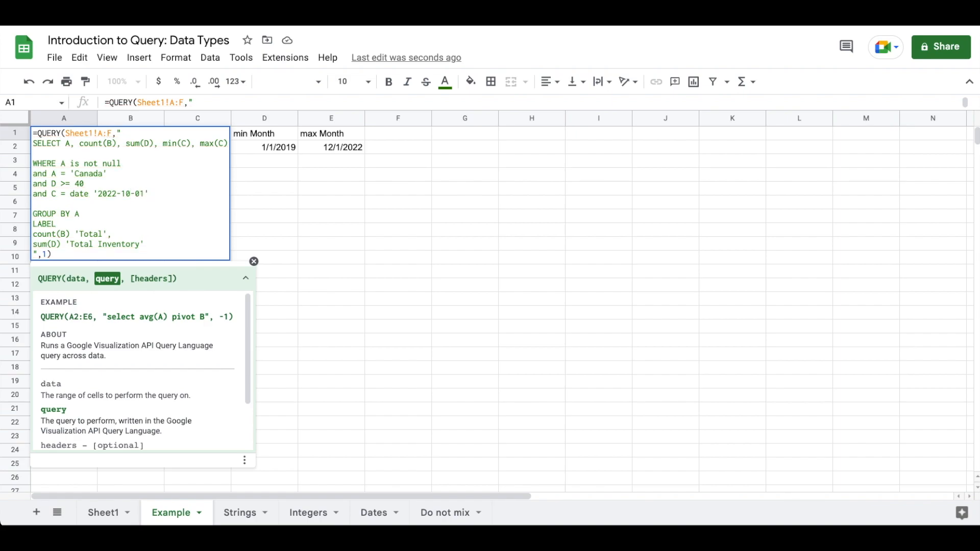
key(Return)
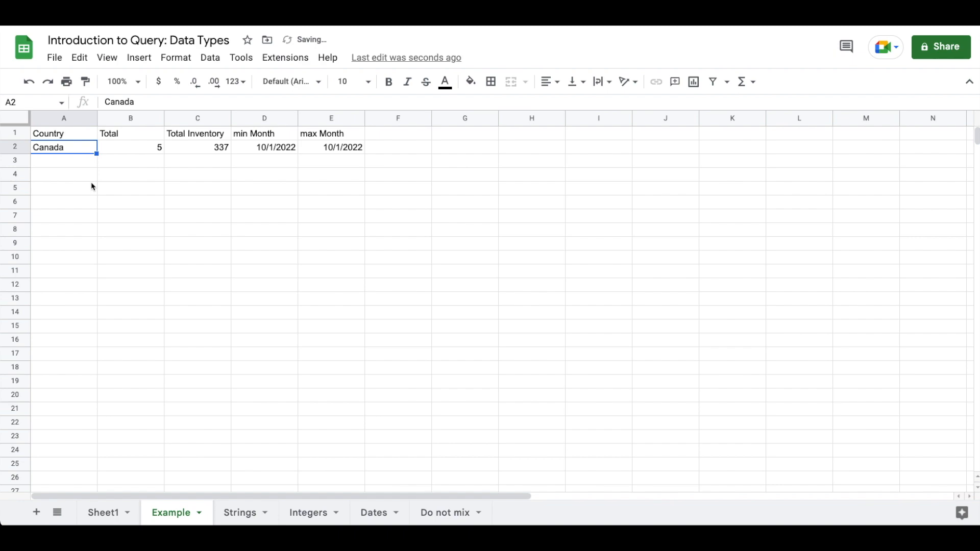
Add the clause FORMAT min(C) 'yyyy-mm-dd' on a separate line below the labels in A1's query, and apply the formula
click(265, 152)
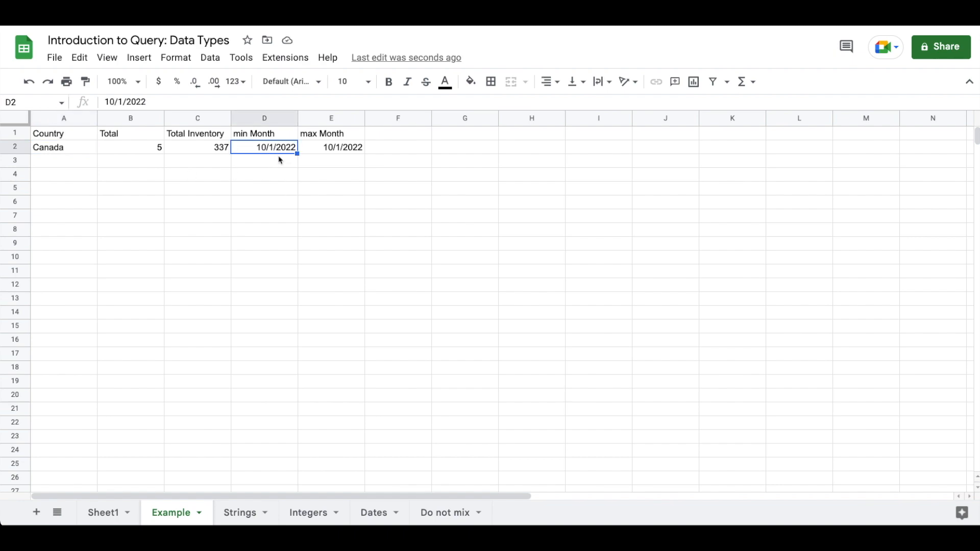
click(333, 152)
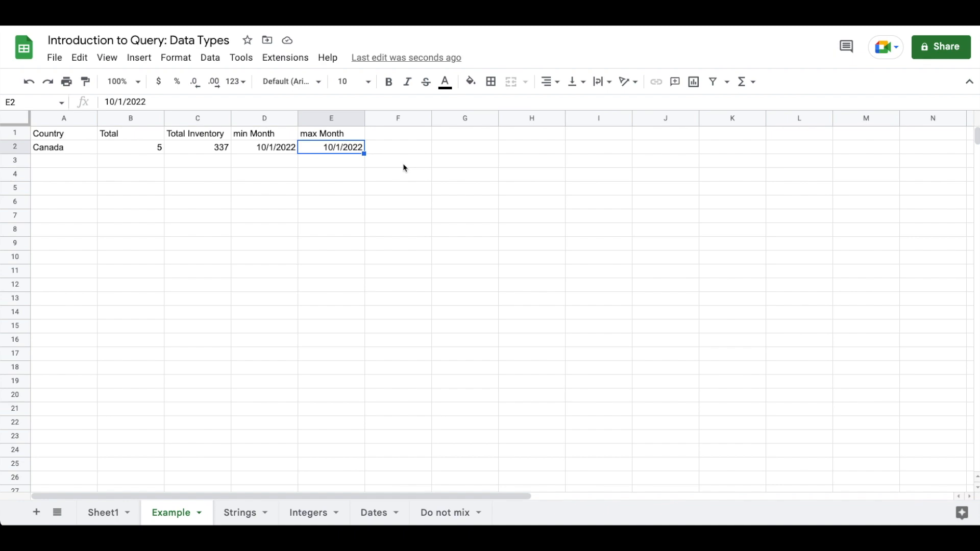
click(267, 152)
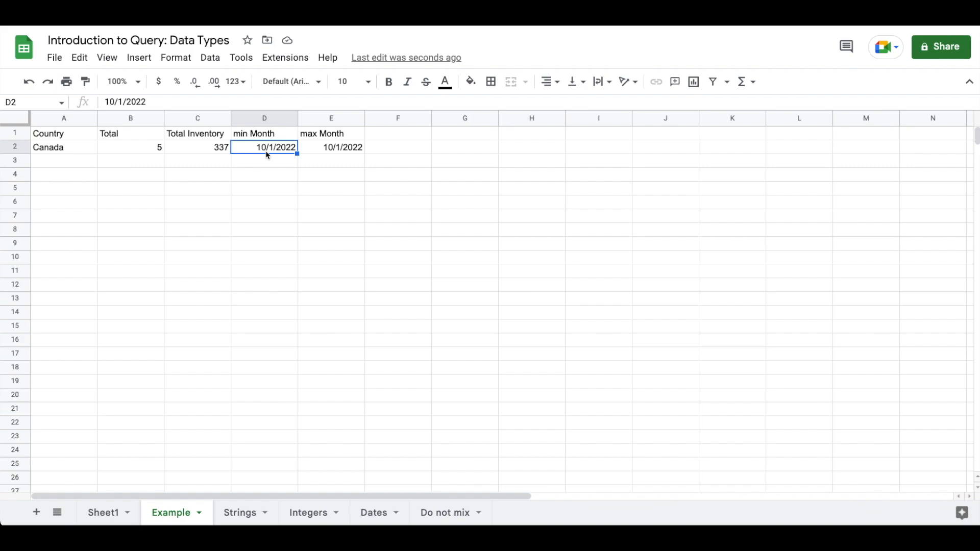
click(61, 133)
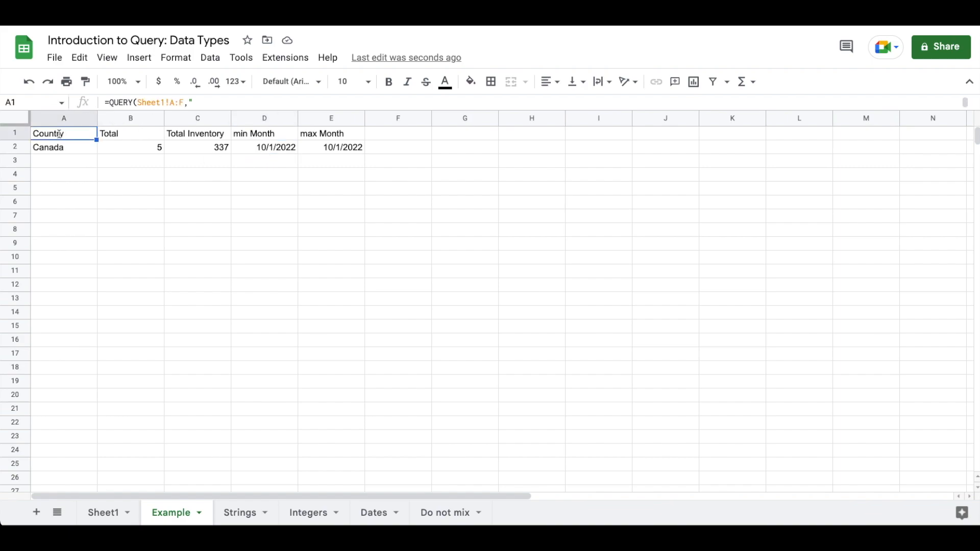
double_click(61, 133)
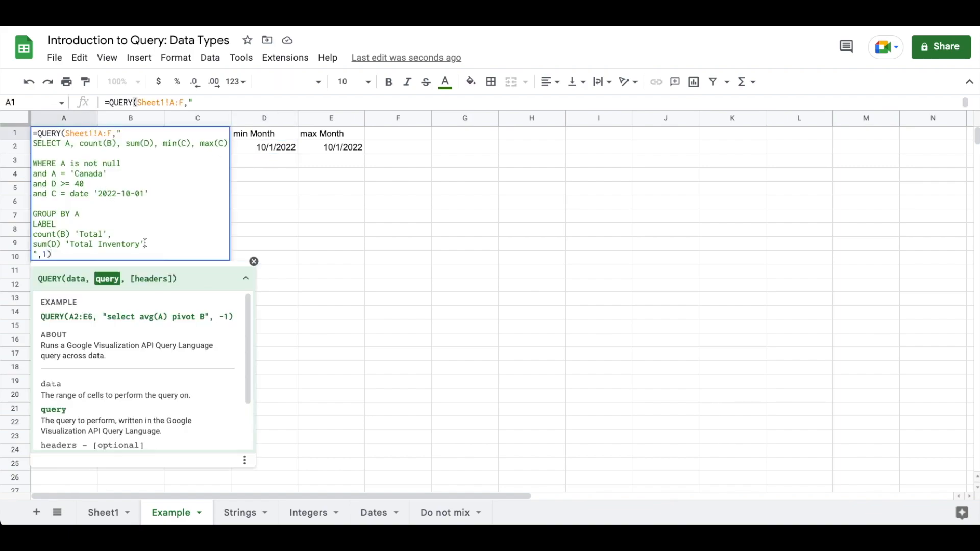
key(ctrl+Return)
key(ctrl+Return)
text(FORMAT C)
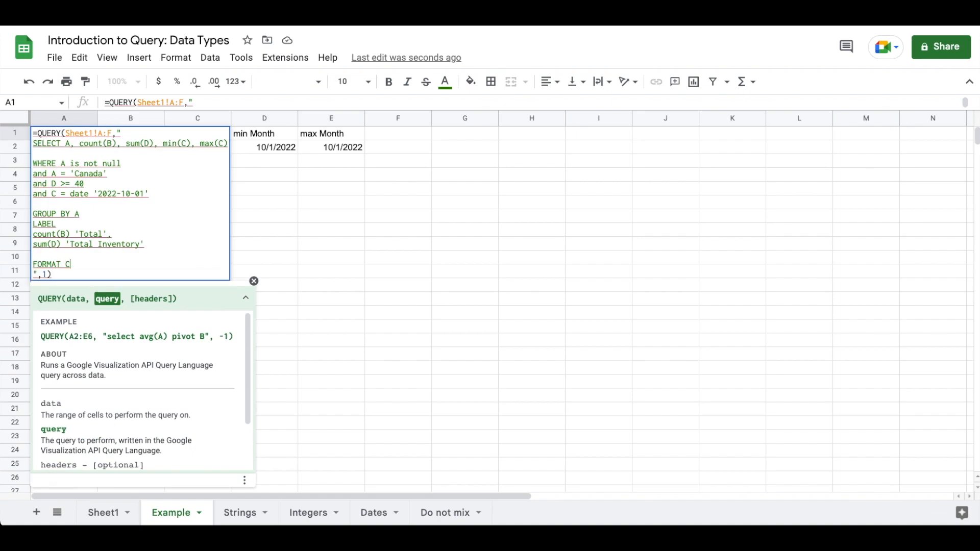
key(BackSpace)
text(min(C) 'yyyy-mm-dd')
key(Return)
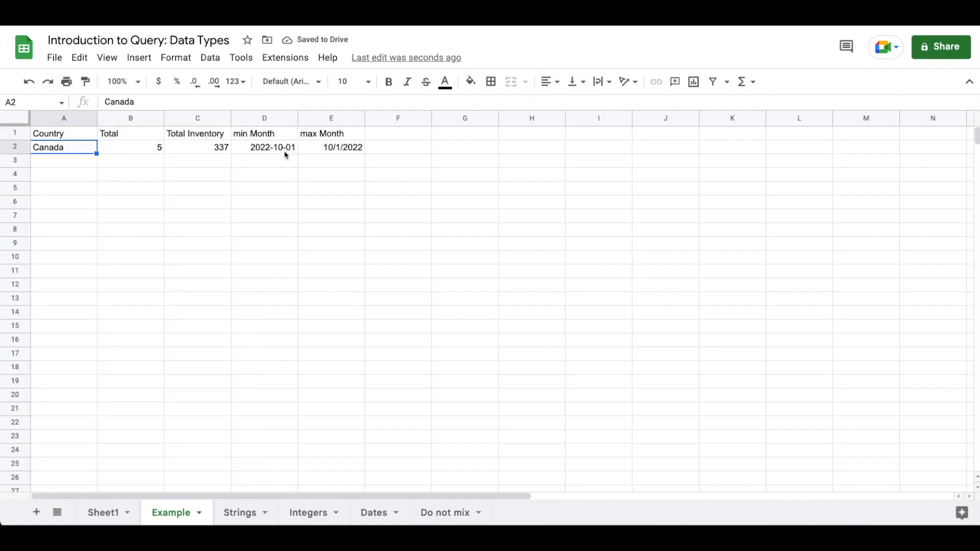
Reopen A1's query and remove the FORMAT clause with its blank line below the labels
key(Up)
key(Return)
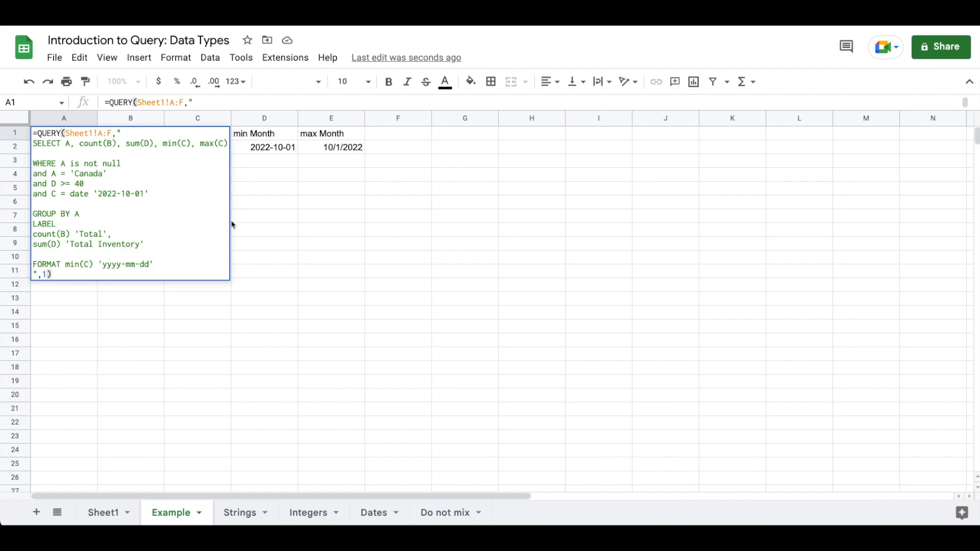
click(161, 262)
key(shift+Home)
key(BackSpace)
key(BackSpace)
key(BackSpace)
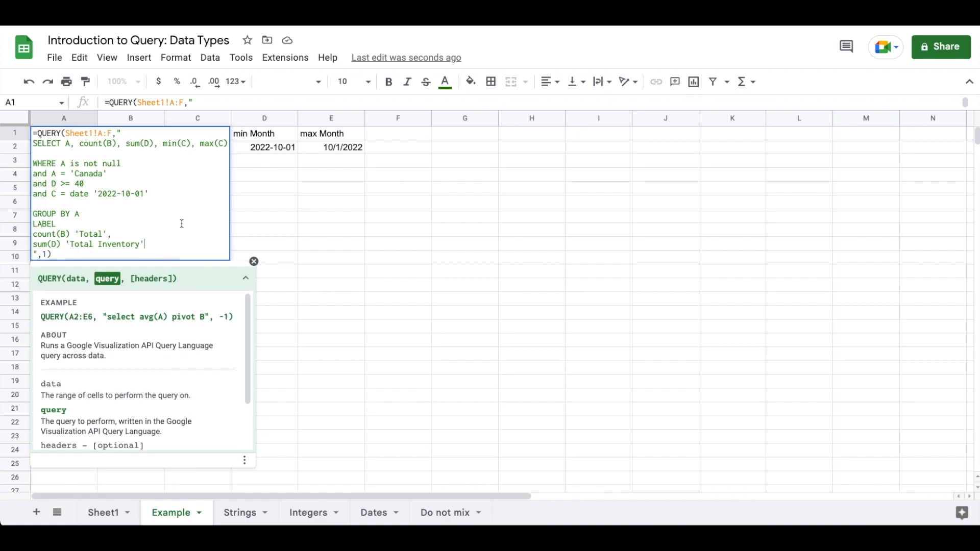
Replace the date operator so the condition in A1's query reads and C > date '2022-10-01', and apply the formula
click(68, 194)
key(BackSpace)
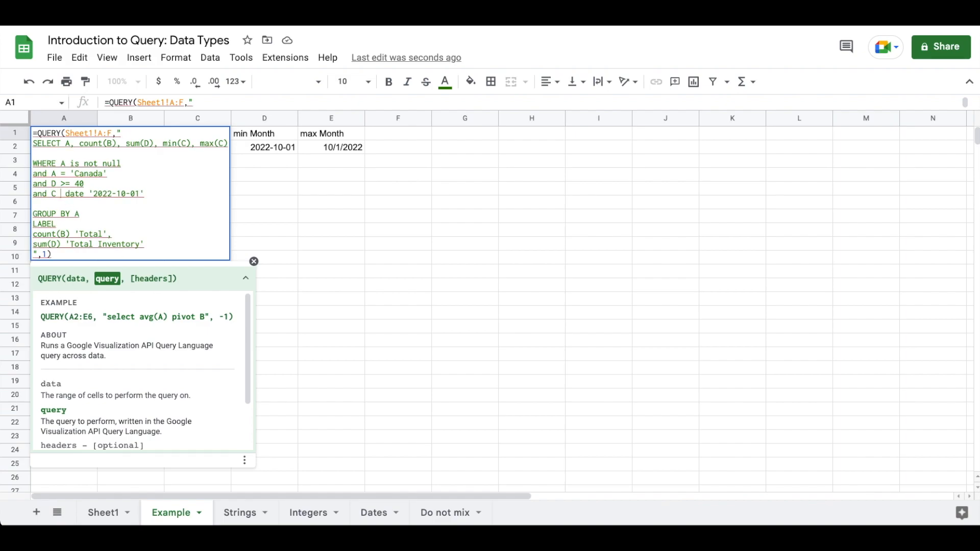
text(>)
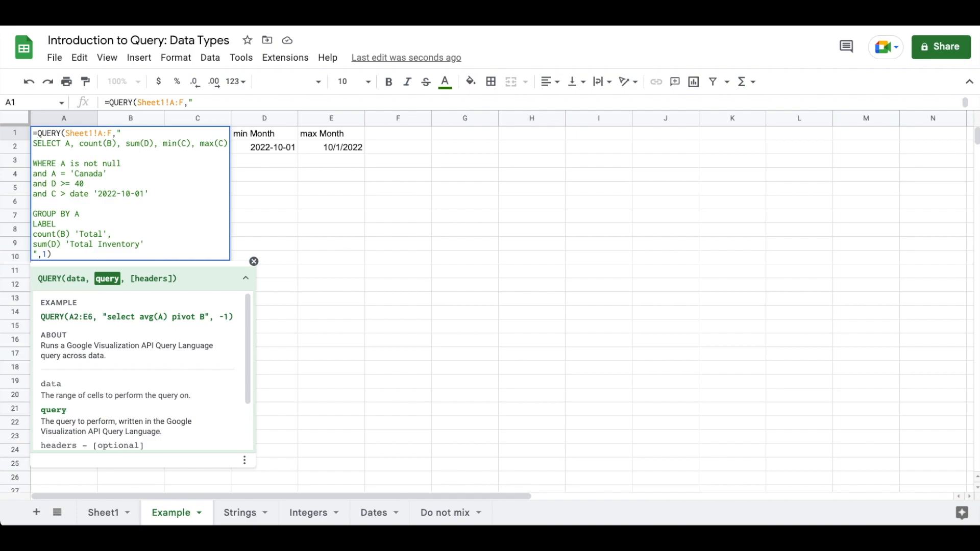
key(Return)
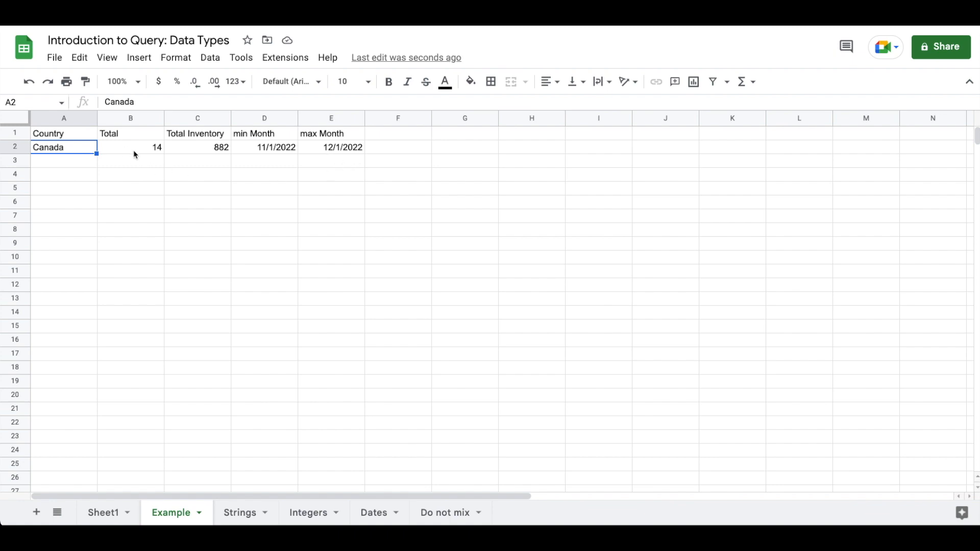
Extend the date operator so the condition in A1's query reads and C >= date '2022-10-01', and apply the formula
key(Up)
key(Return)
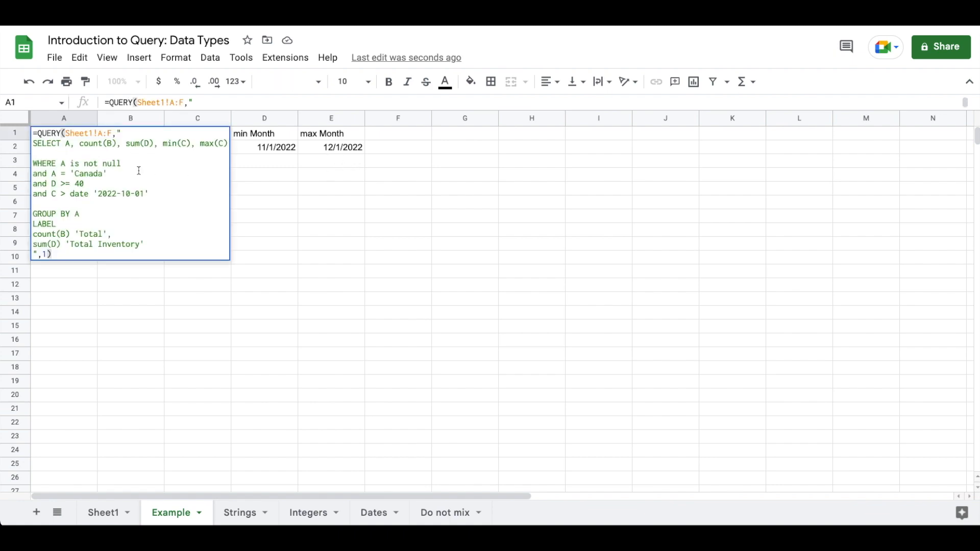
click(67, 194)
text(=)
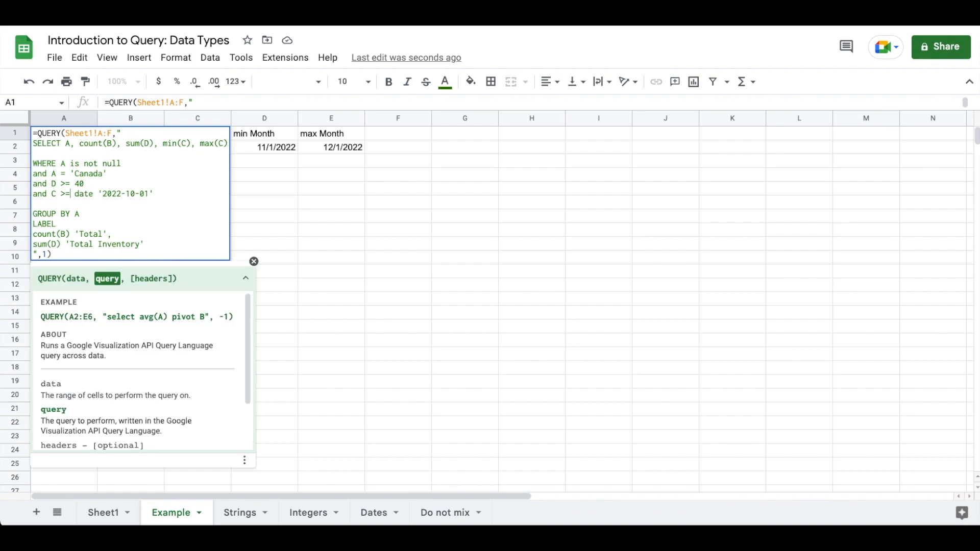
key(Return)
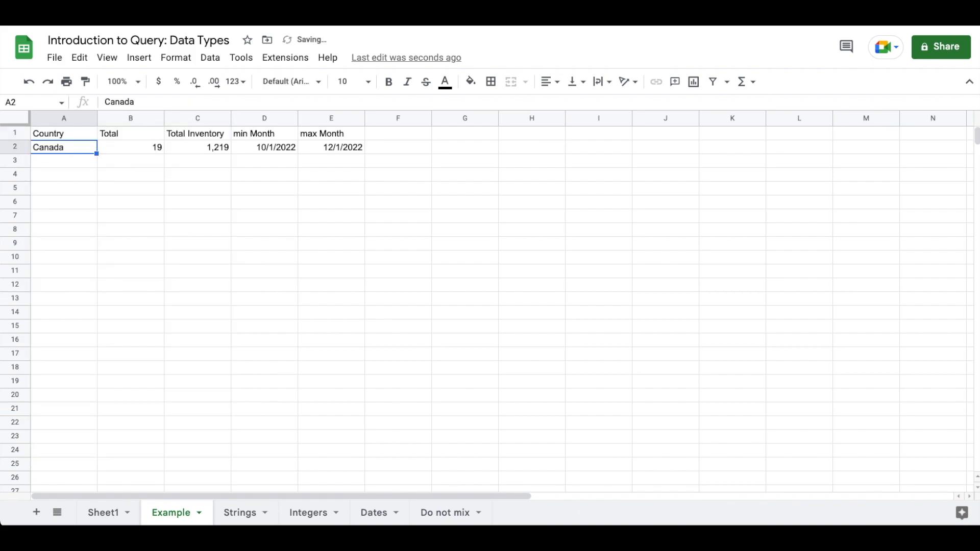
Change the year in A1's date condition so it reads and C >= date '2021-10-01', and apply the formula
key(Up)
key(Return)
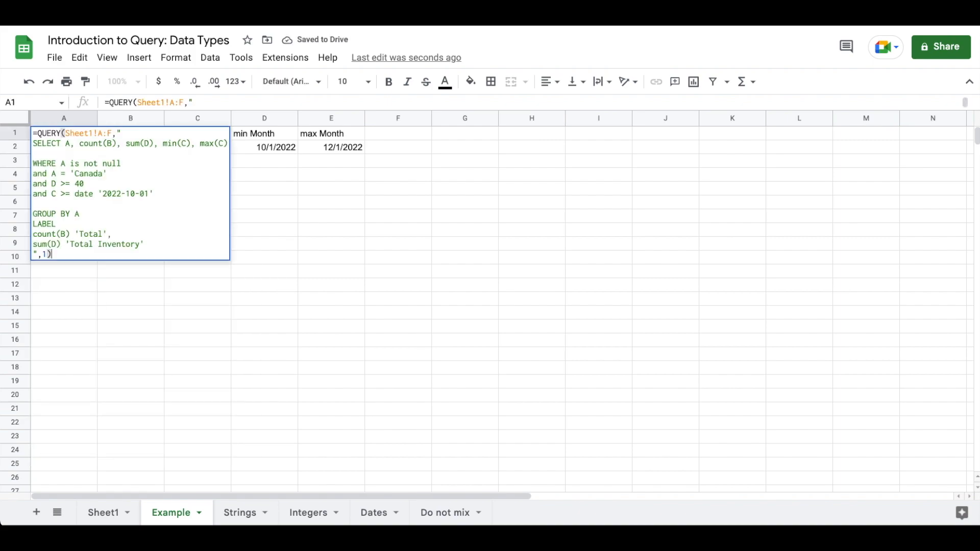
click(121, 194)
key(BackSpace)
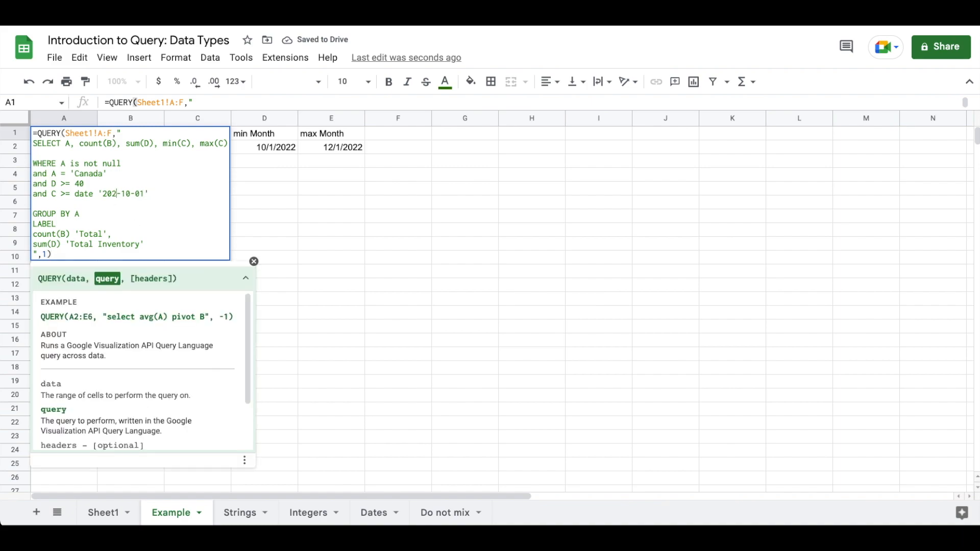
text(1)
key(Return)
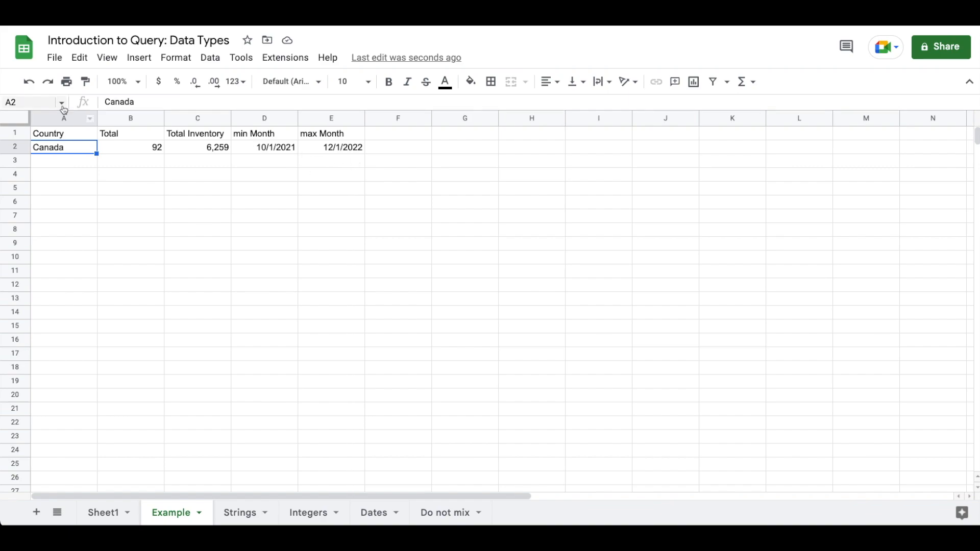
Add the line and C <= date '2022-06-01' below the first date condition in A1's query, and apply the formula
click(51, 136)
double_click(52, 136)
click(164, 195)
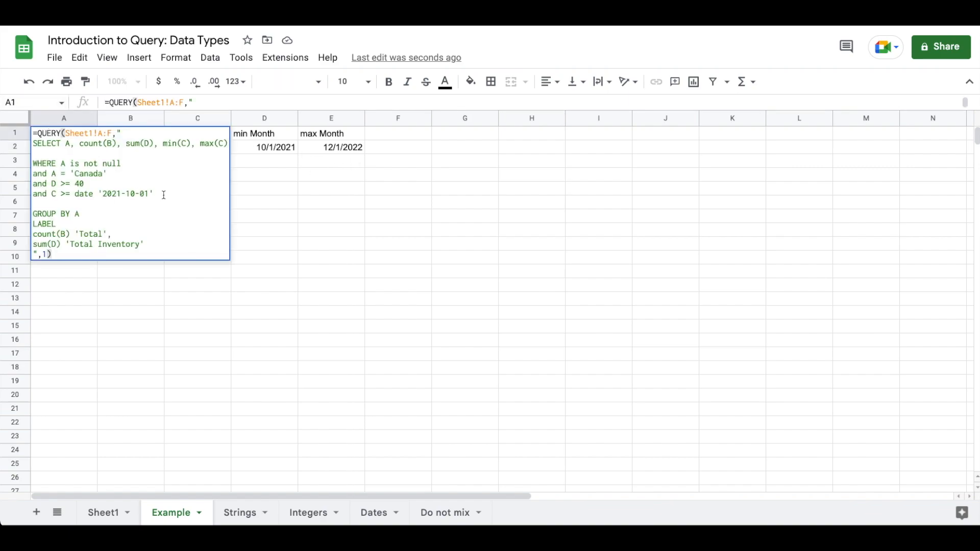
key(alt+Return)
text(and )
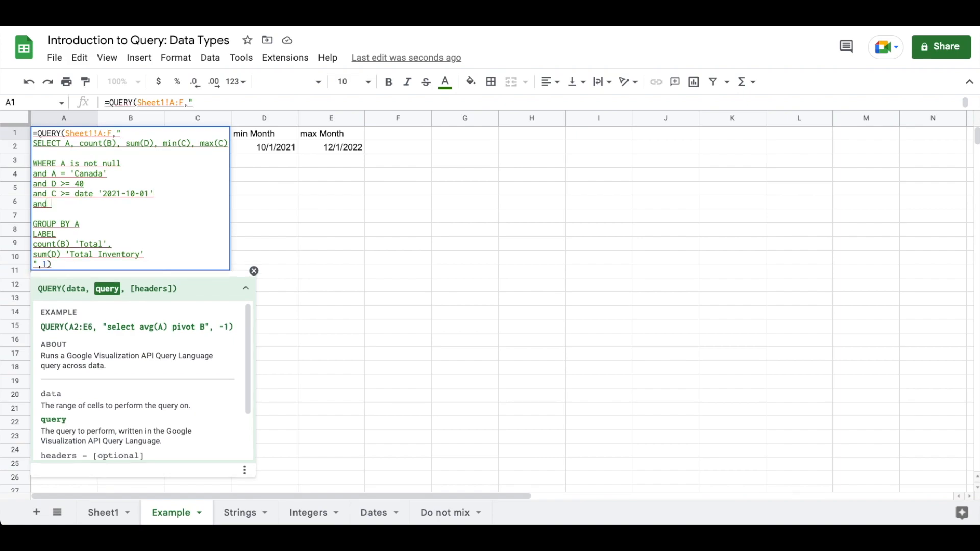
text(C <=)
text( date ')
text(2022-0)
text(6')
text(-01')
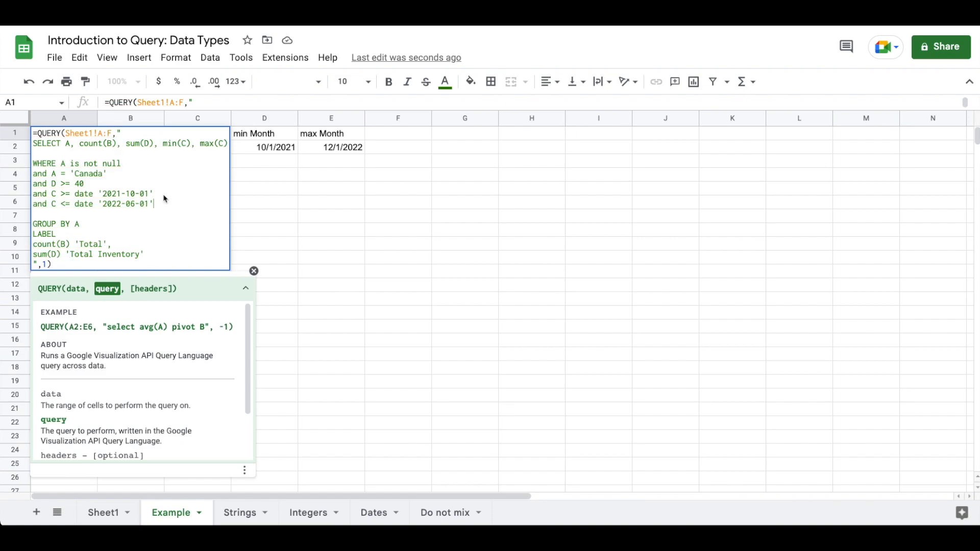
key(Return)
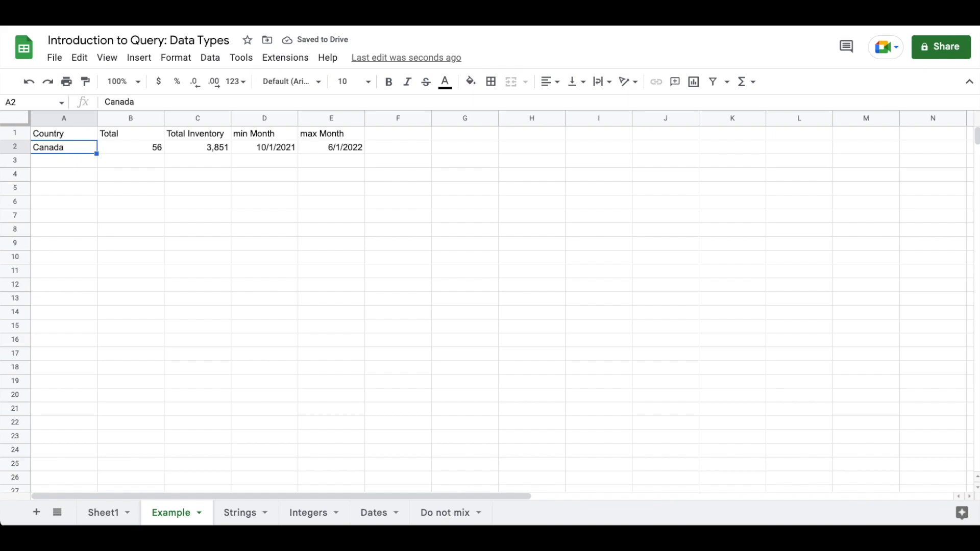
Review the WHERE conditions in A1's full query and leave the cell without editing it
key(Up)
key(Return)
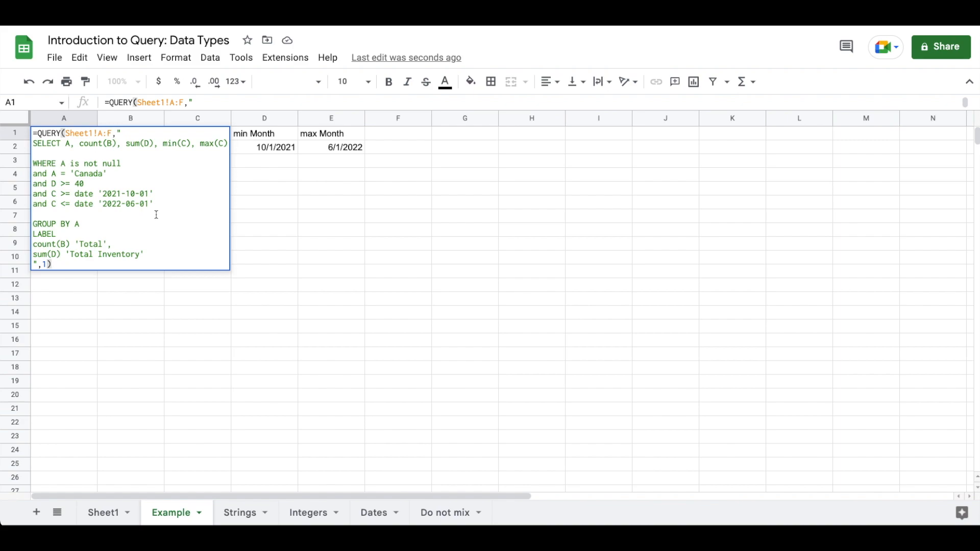
key(Escape)
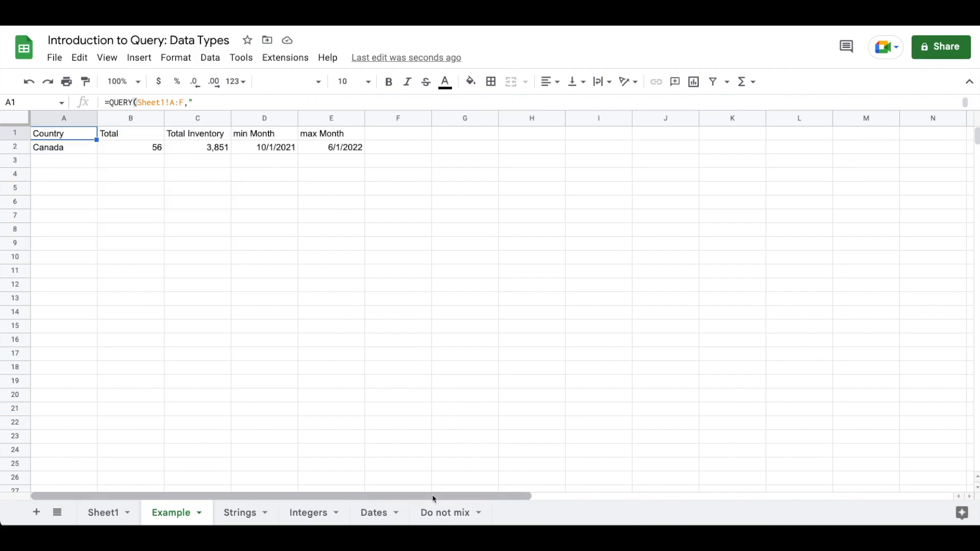
Examine the data types of the two Serial Number columns and the Inventory column on the Do not mix sheet
click(424, 510)
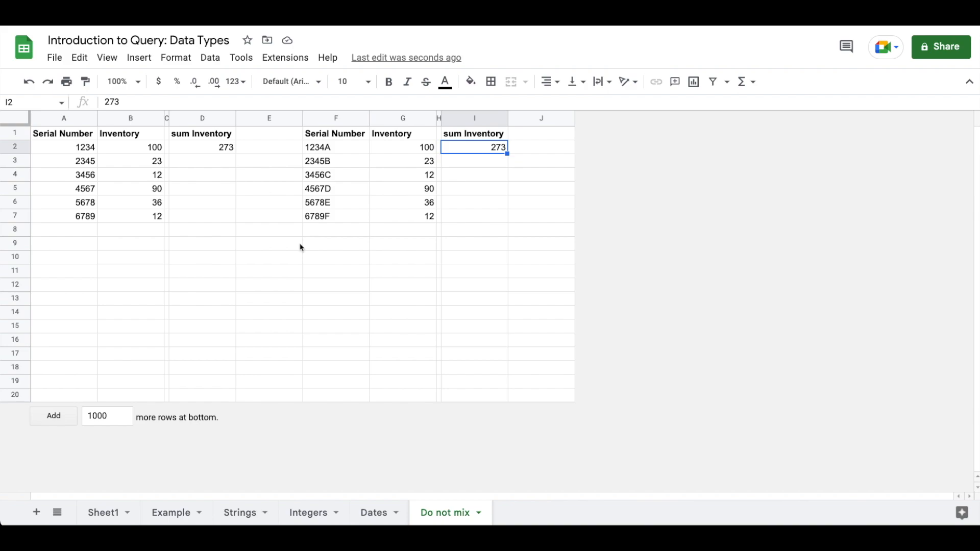
click(72, 118)
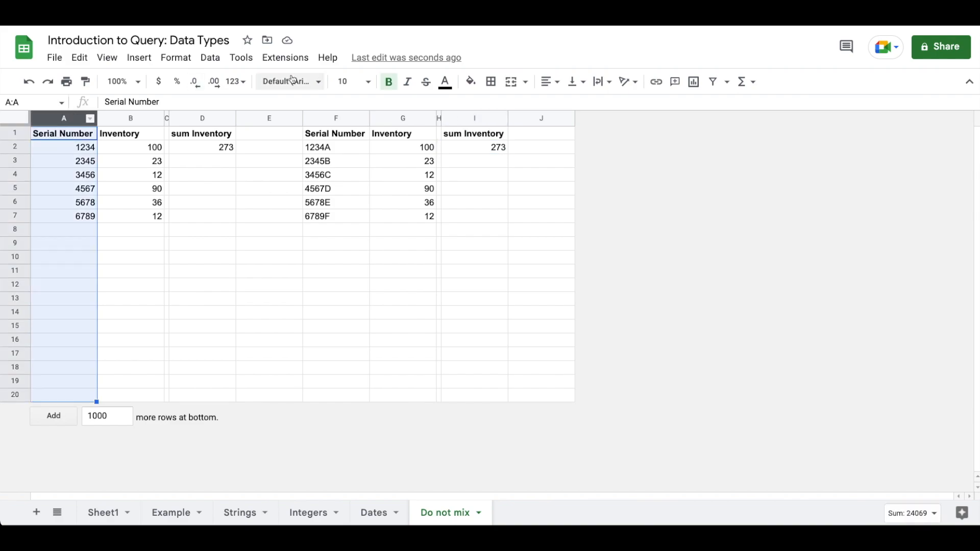
ctrl+click(341, 117)
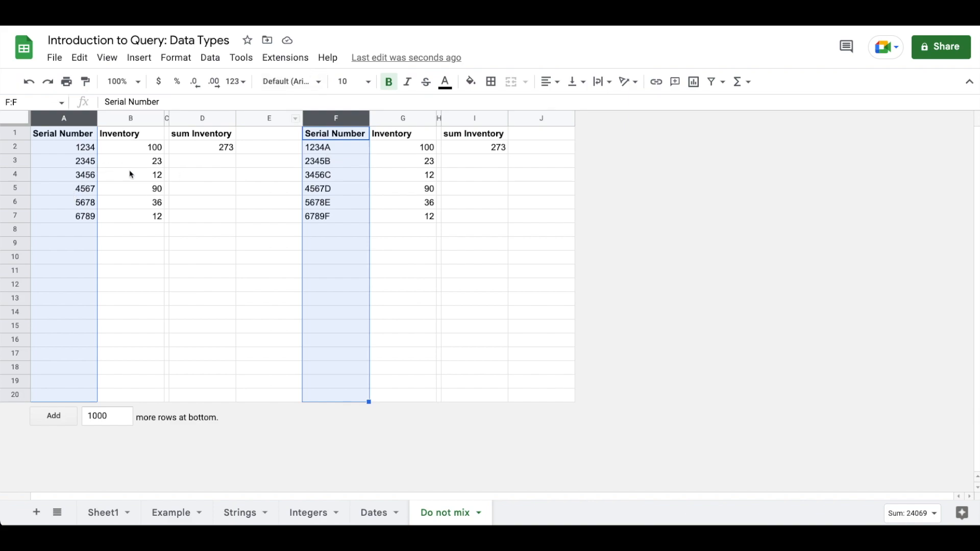
click(85, 149)
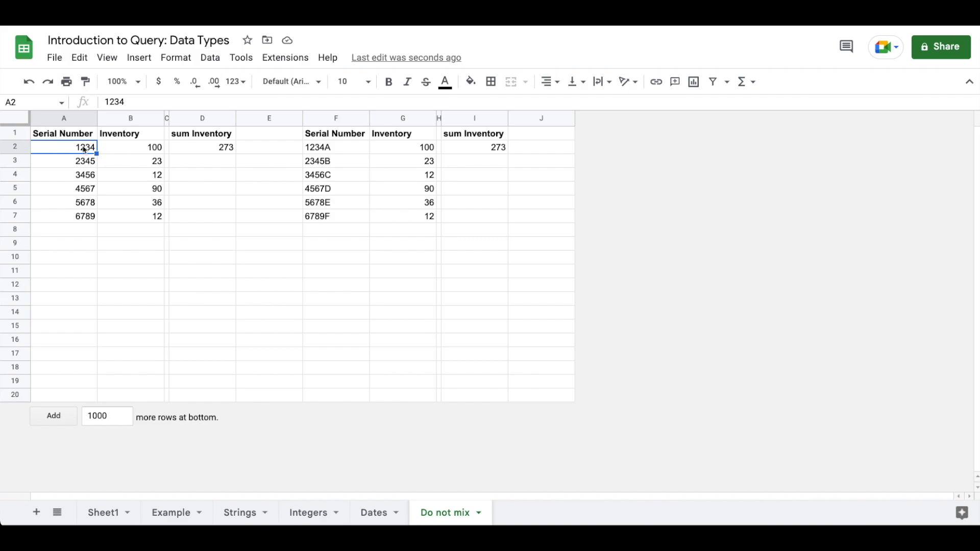
click(64, 118)
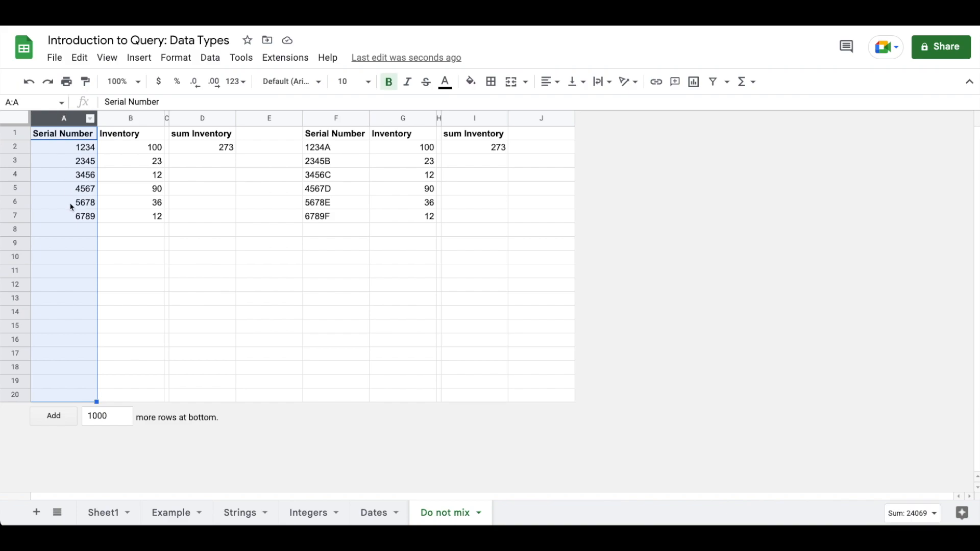
click(73, 313)
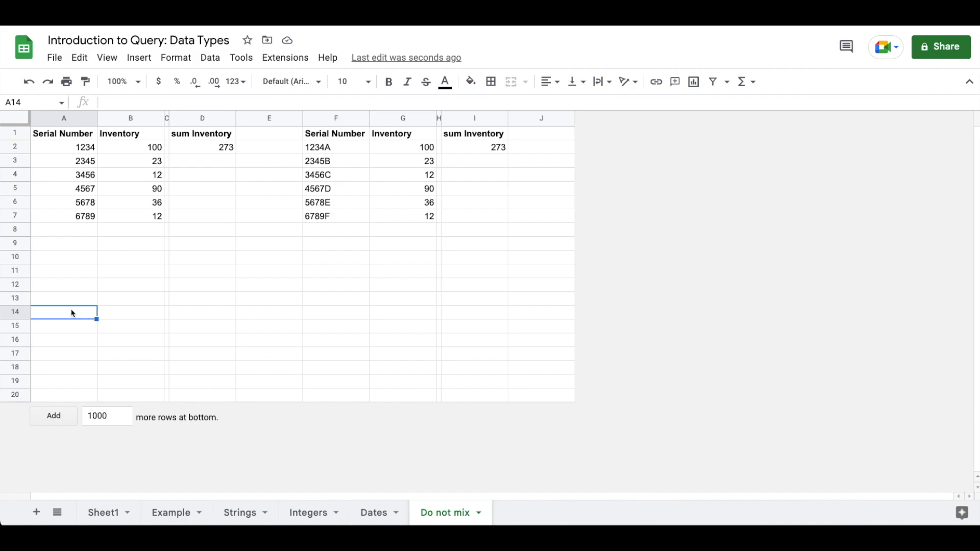
click(325, 118)
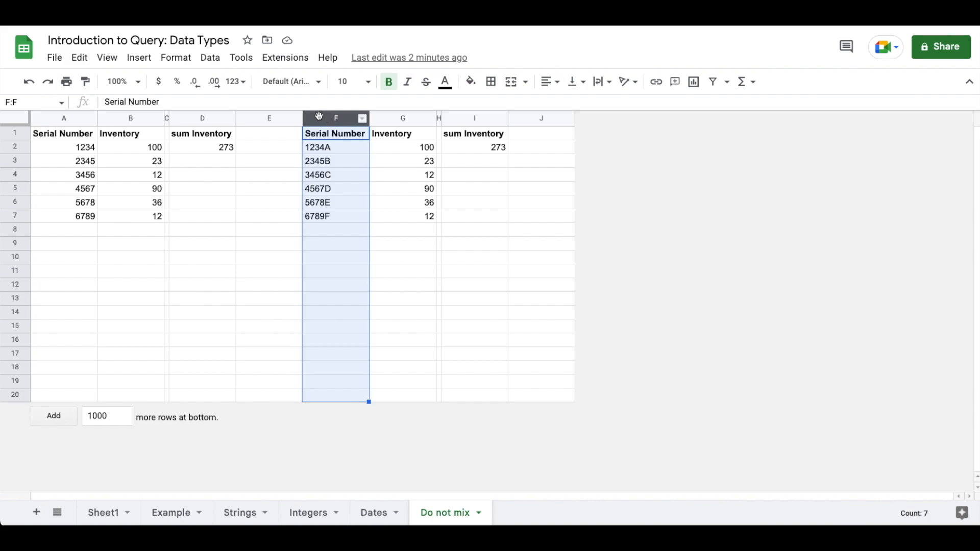
click(149, 149)
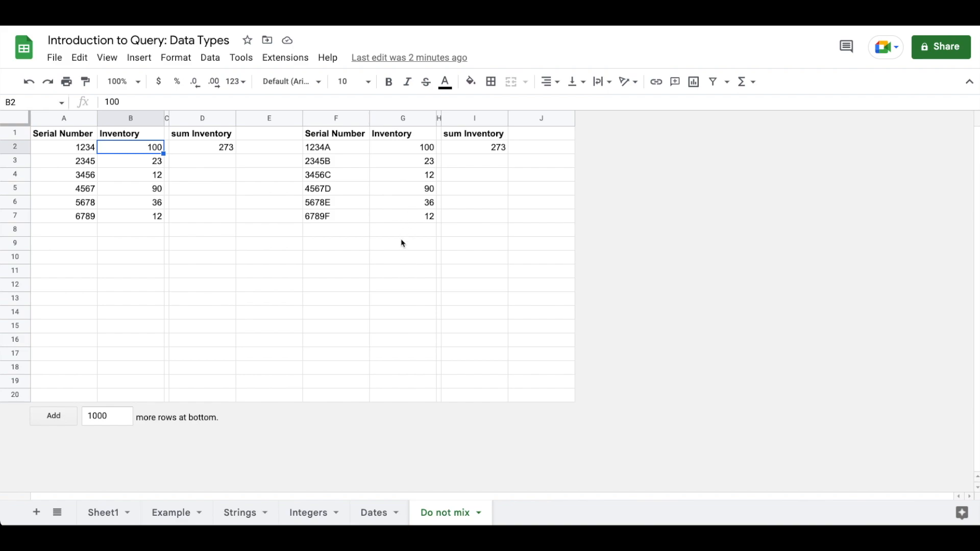
Try adding column A to the SELECT clause of D1's query so it reads SELECT A, sum(B), and apply the formula
click(218, 135)
double_click(217, 133)
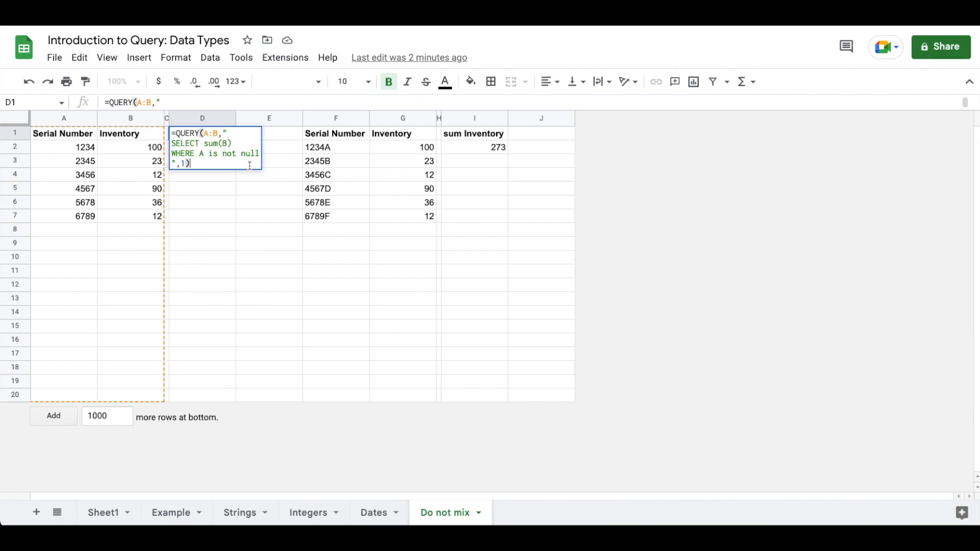
click(204, 143)
text(A,)
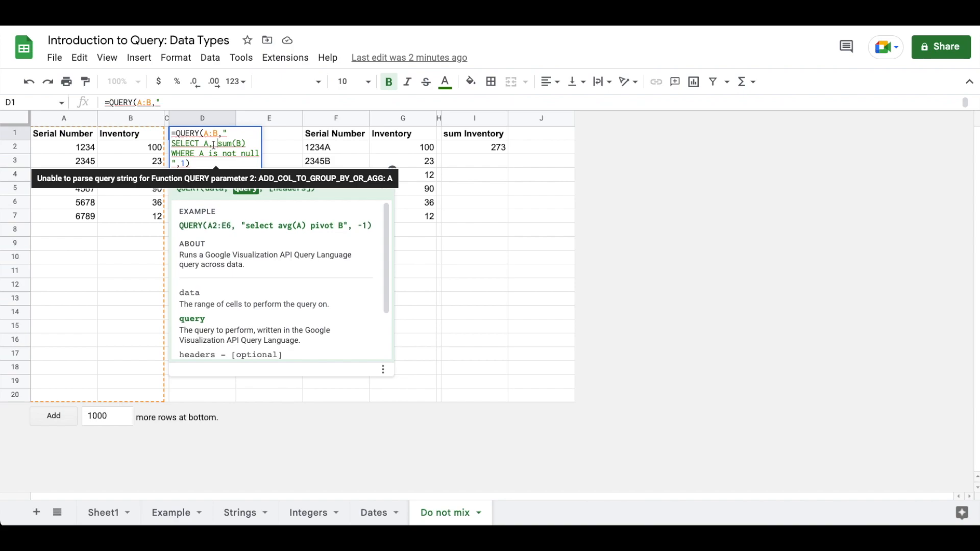
key(Return)
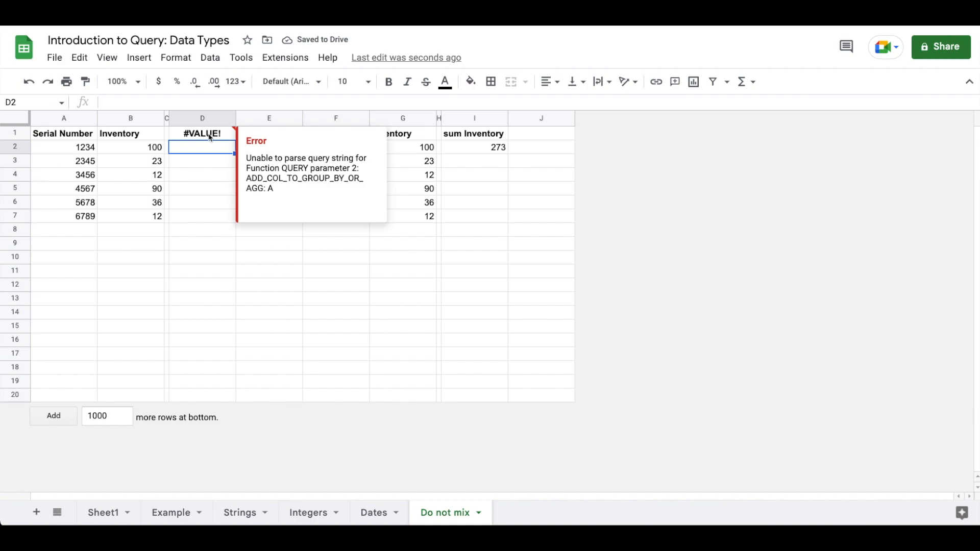
Remove column A from the SELECT clause of D1's query so it reads SELECT sum(B), and apply the formula
click(209, 137)
double_click(210, 136)
click(209, 144)
key(BackSpace)
key(BackSpace)
key(BackSpace)
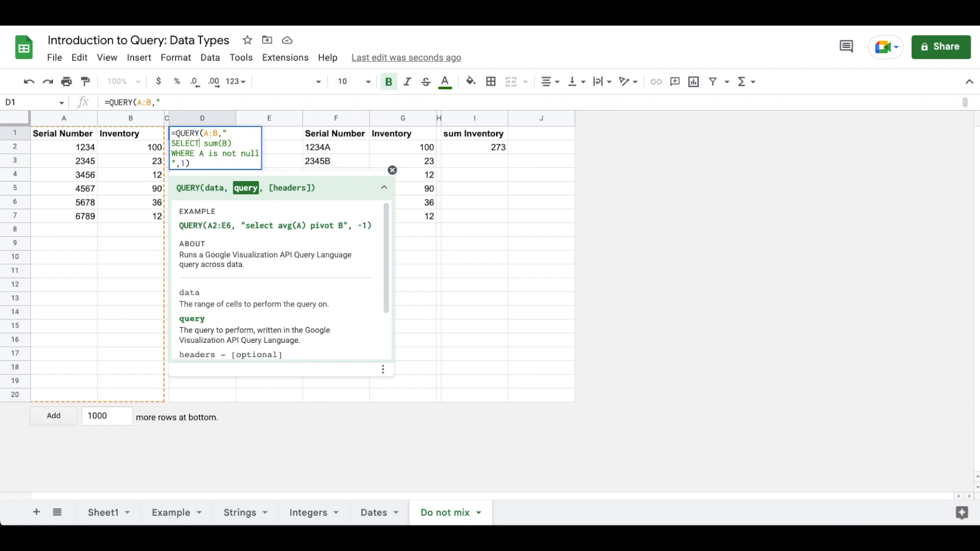
key(Return)
Compare the full QUERY formulas in D1 and I1, leaving both cells without editing them
key(Up)
key(Return)
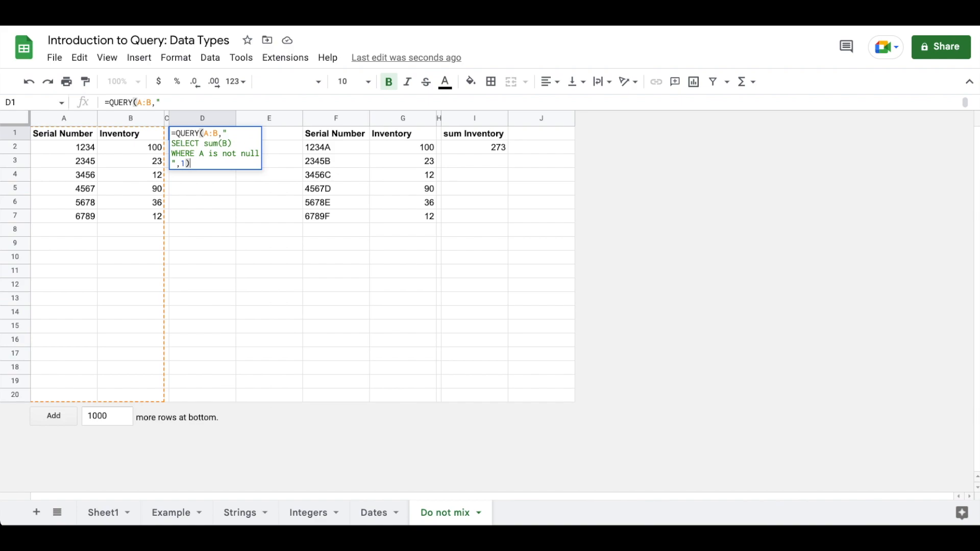
key(Return)
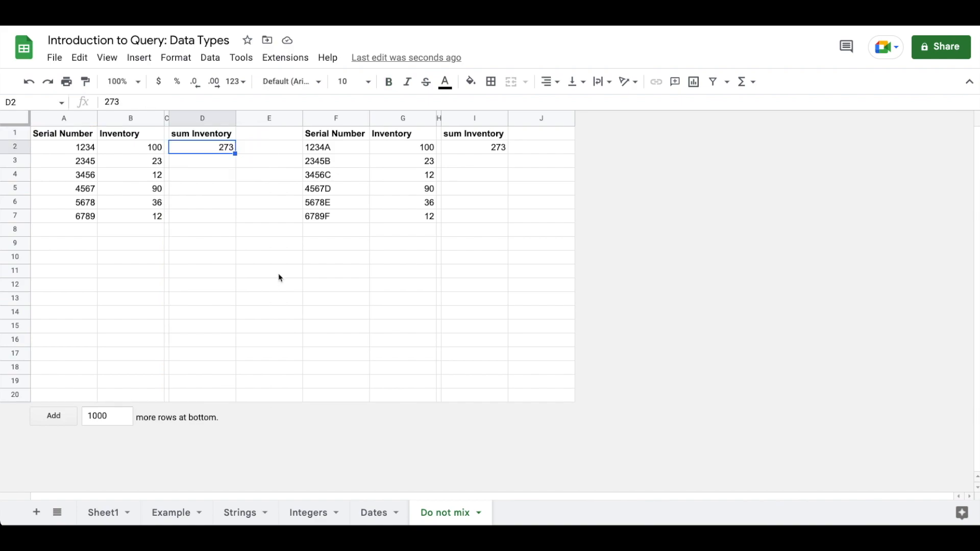
click(214, 135)
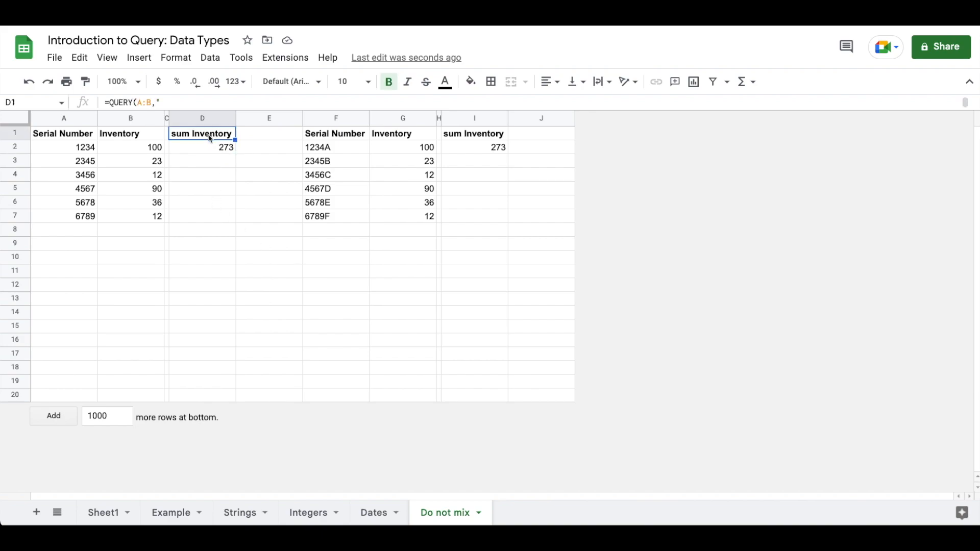
click(476, 135)
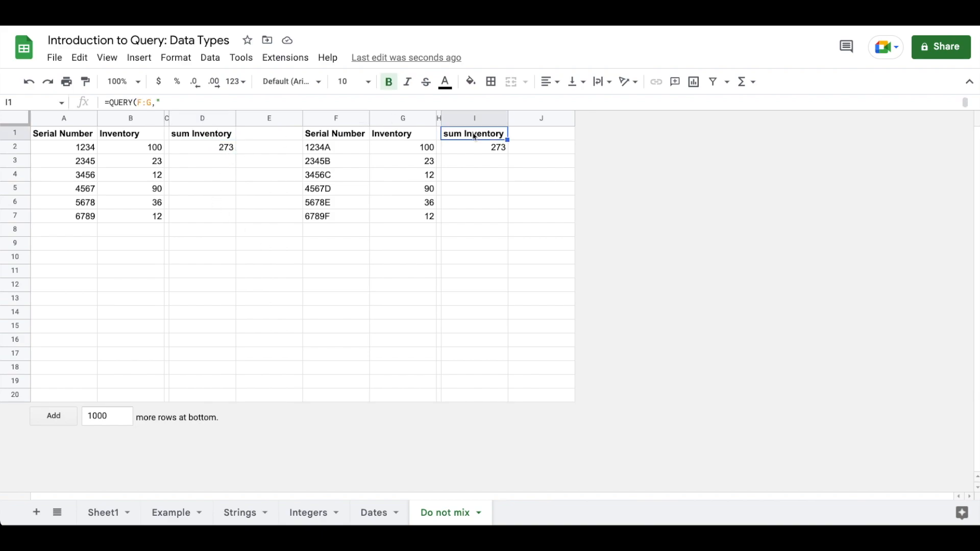
key(Return)
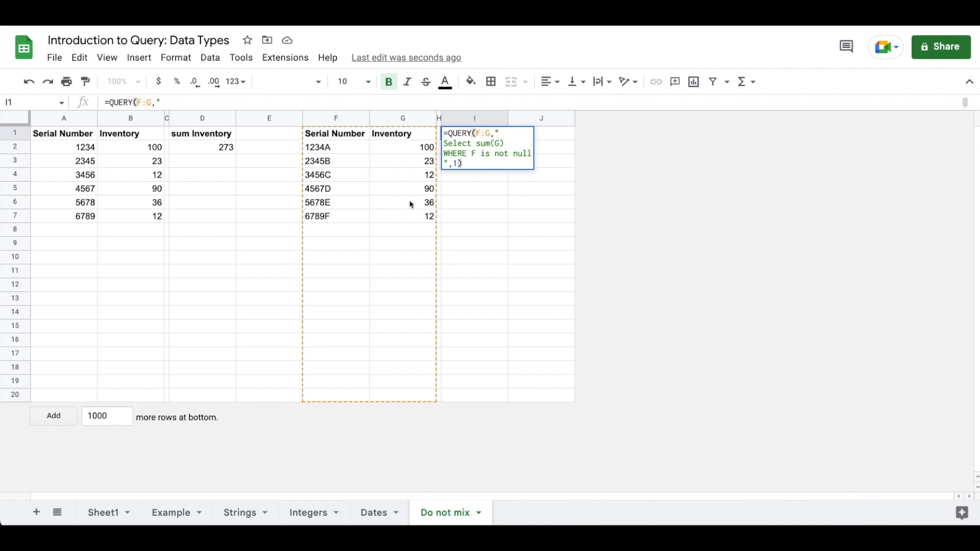
key(Return)
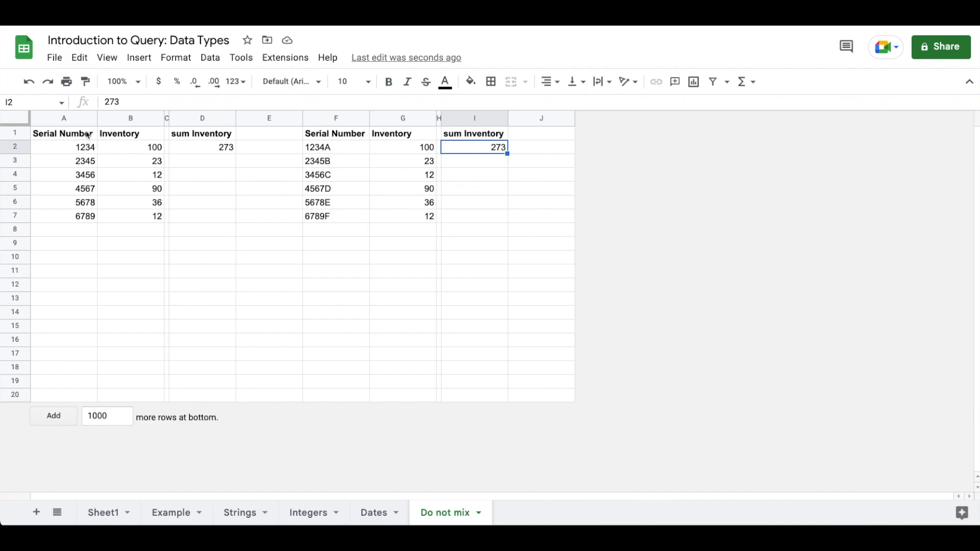
Examine the number columns A, B, D, G and I against the text-based Serial Number column F
click(91, 150)
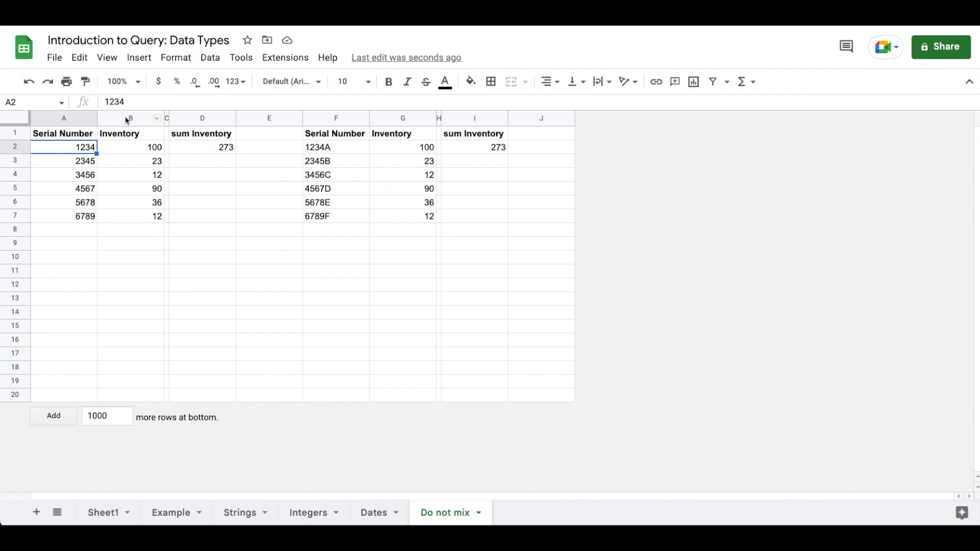
click(76, 120)
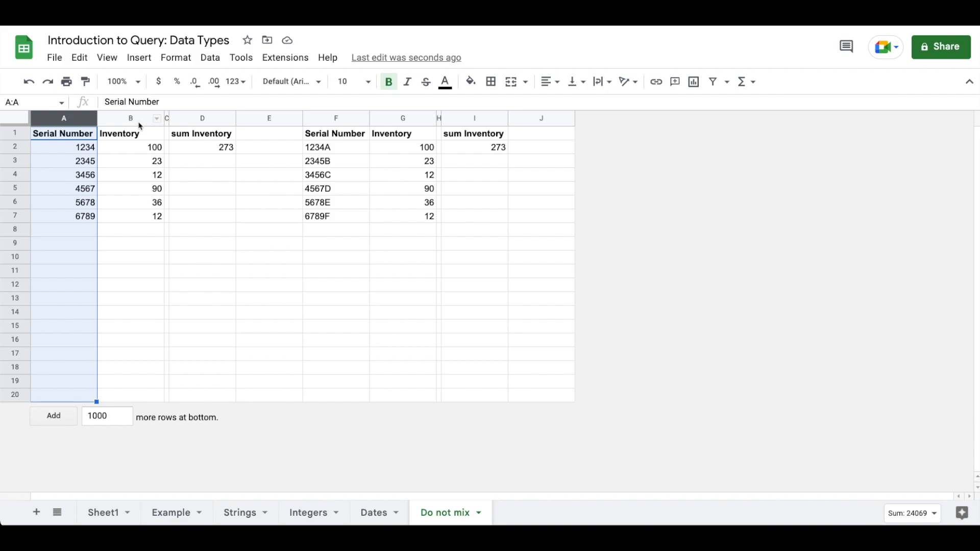
shift+click(141, 122)
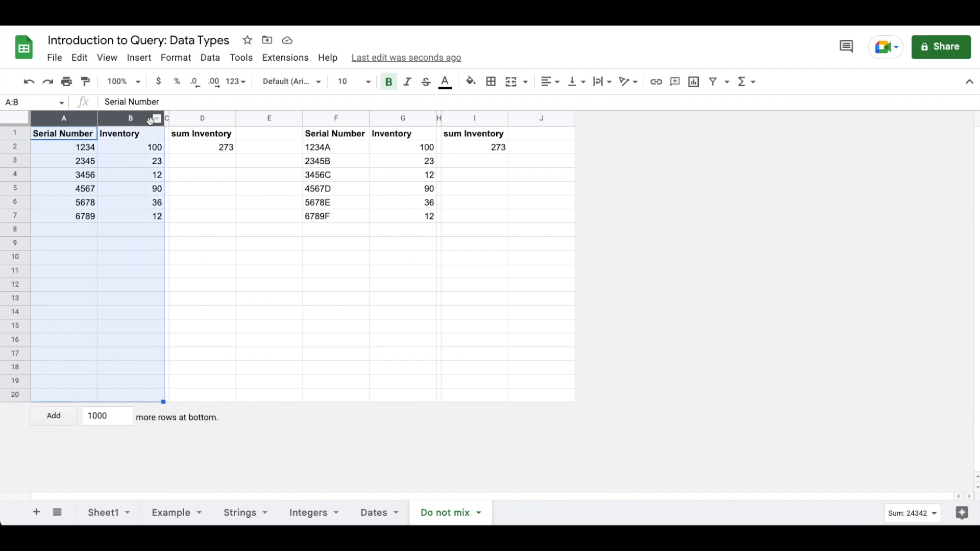
shift+click(214, 118)
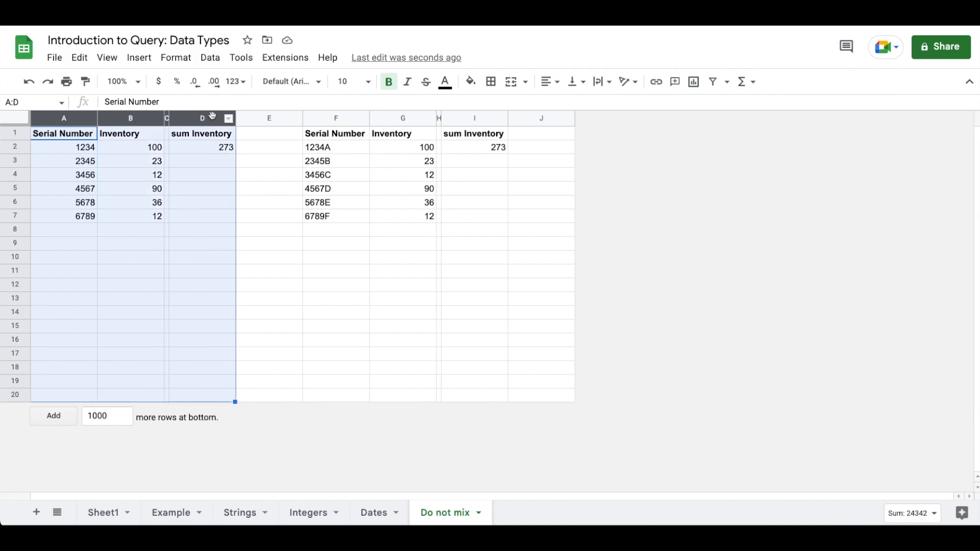
ctrl+click(399, 119)
ctrl+click(480, 122)
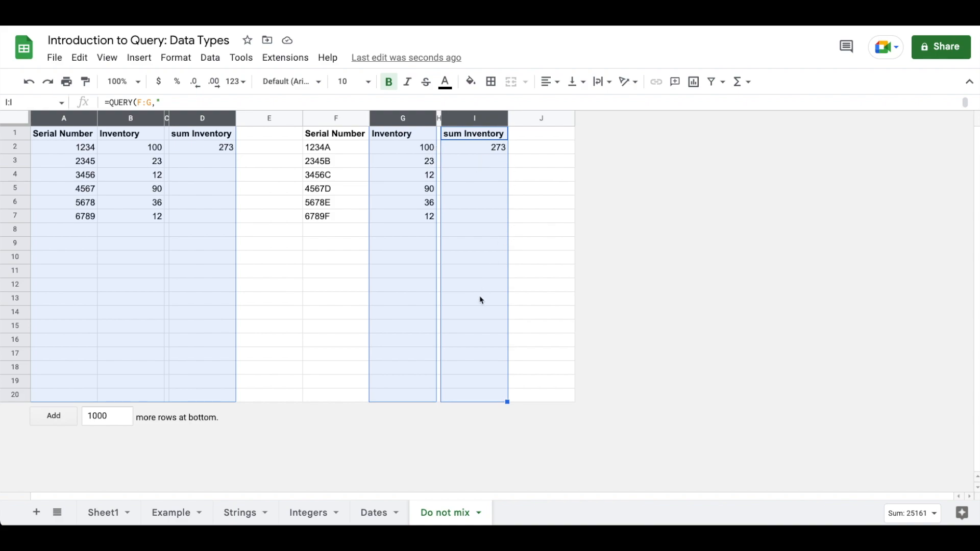
click(327, 121)
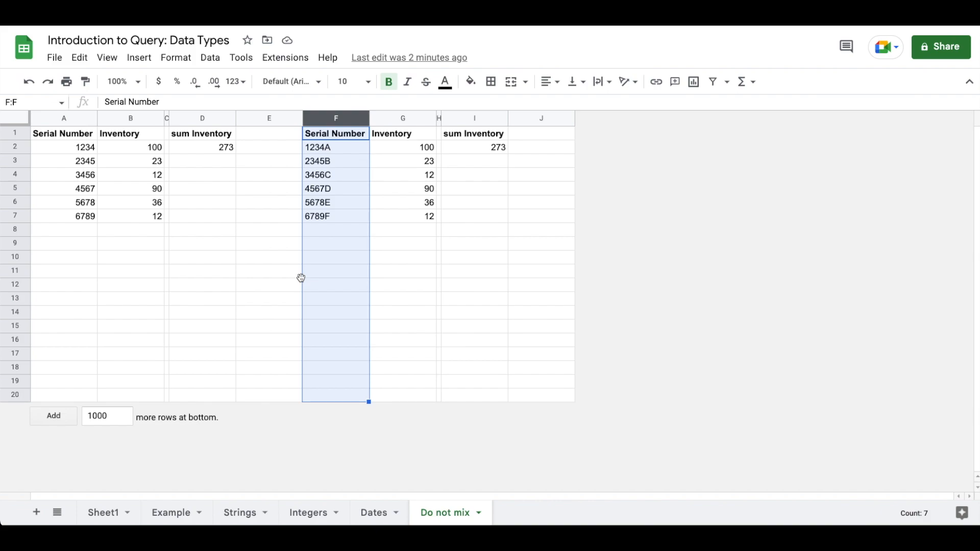
Add a record in row 8 of the first table with serial number 1122 in A8 and inventory 25 in B8
click(85, 232)
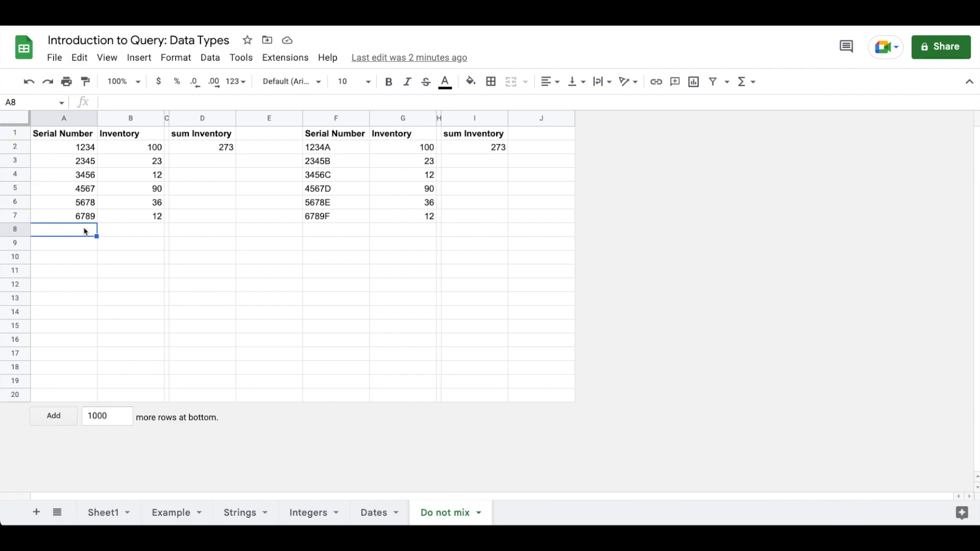
text(0011)
key(Return)
key(Up)
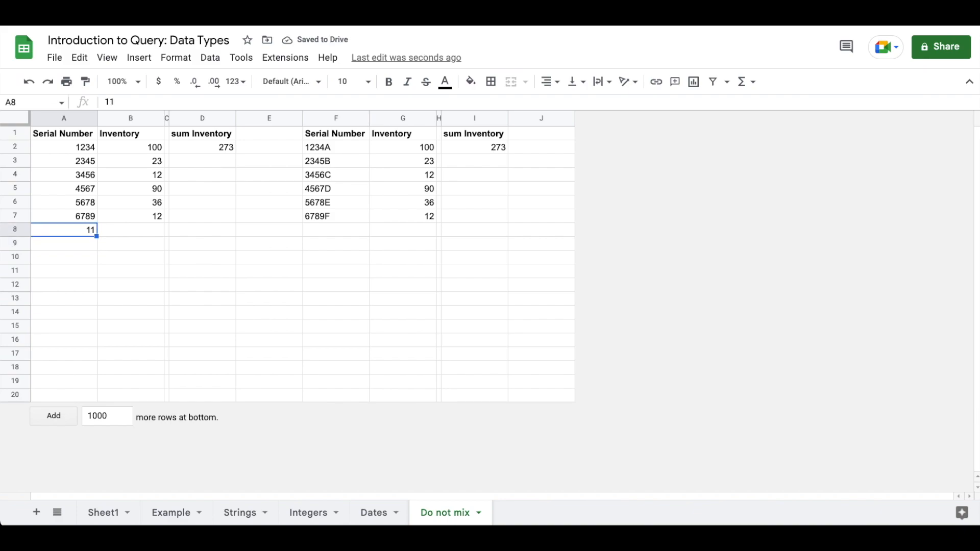
key(Return)
text(22)
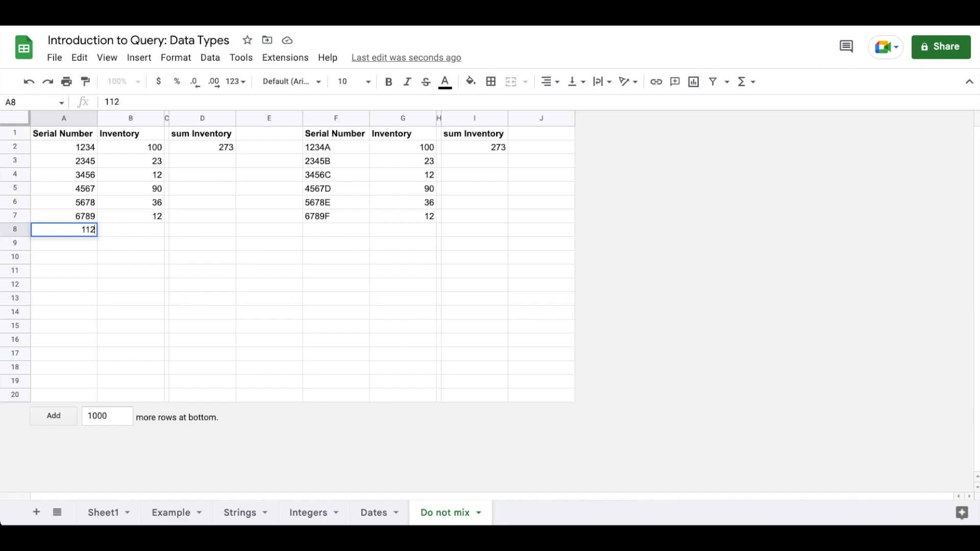
key(Return)
key(Up)
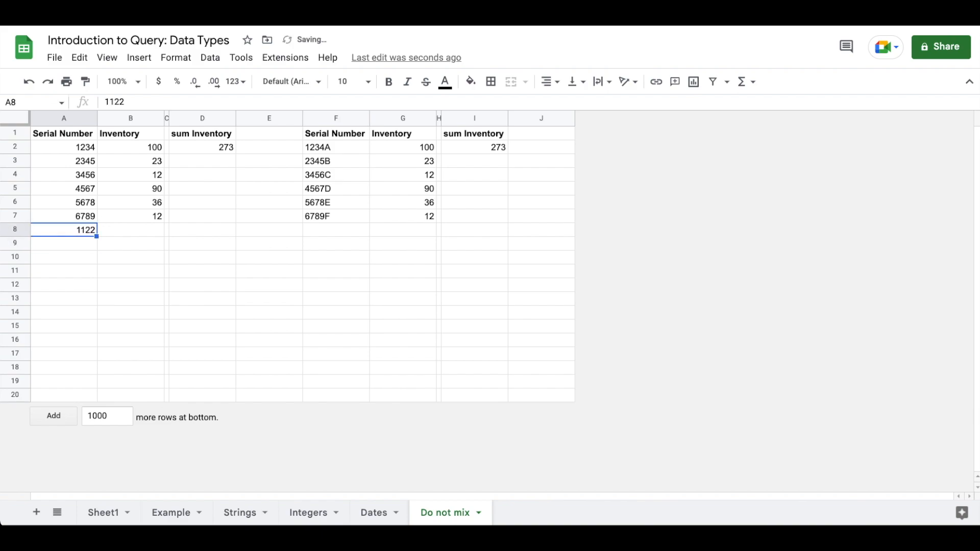
key(Right)
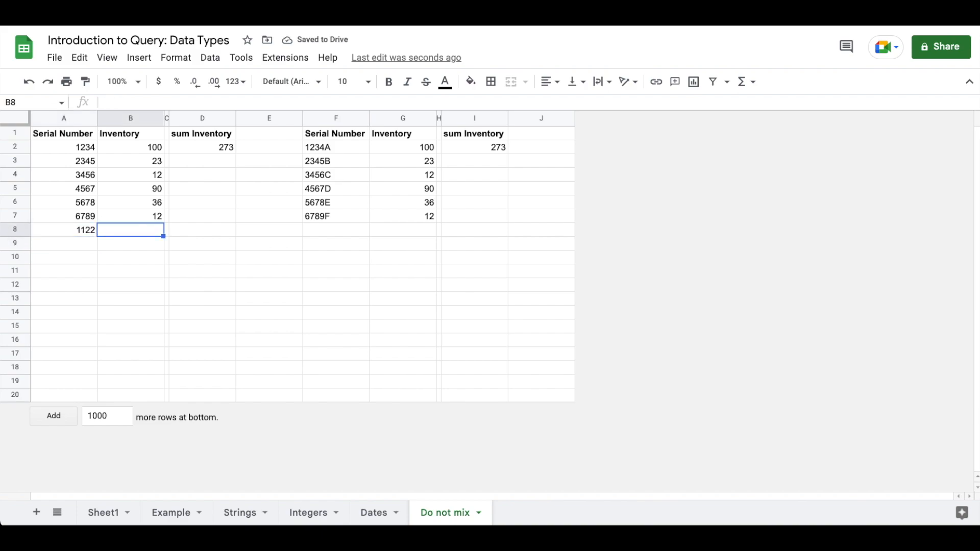
text(25)
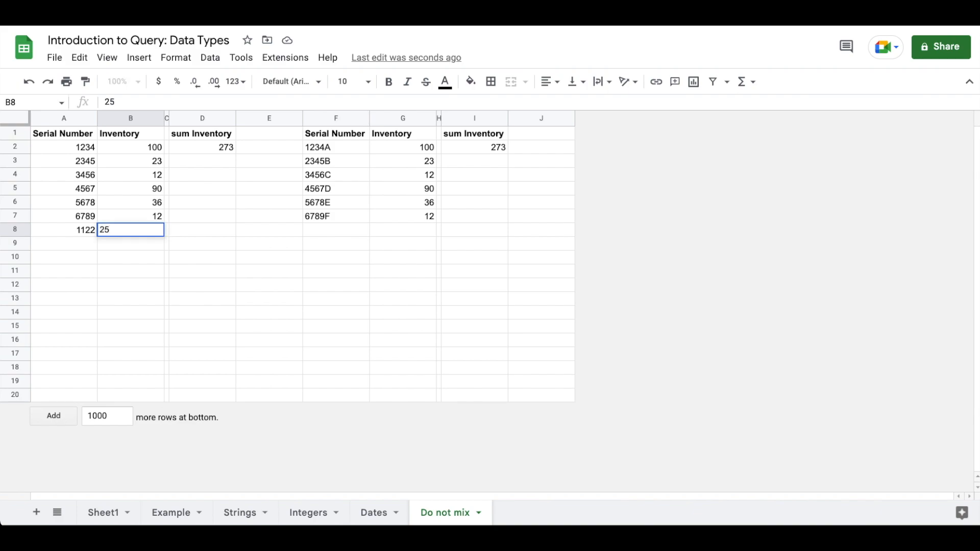
key(Return)
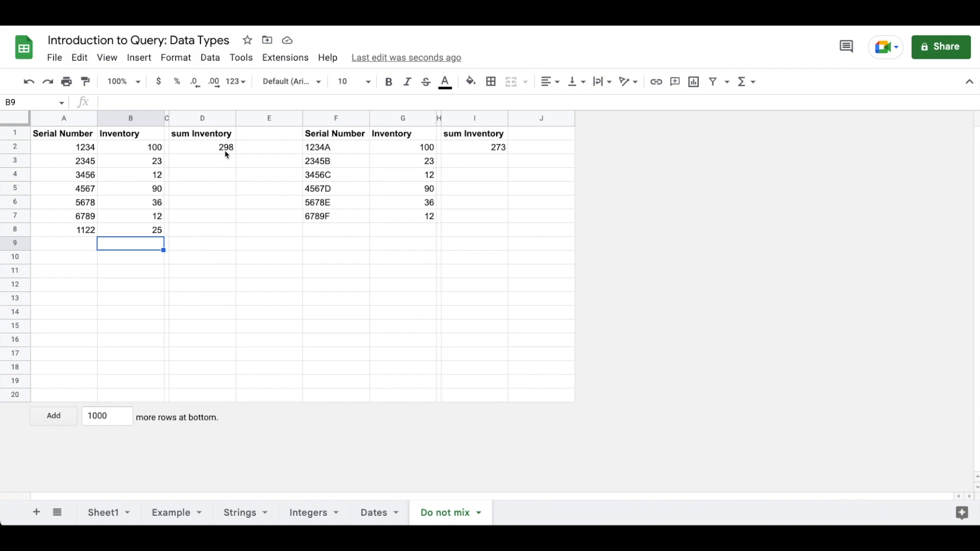
Add a record in row 8 of the second table with serial number 1122G in F8 and inventory 25 in G8
click(333, 235)
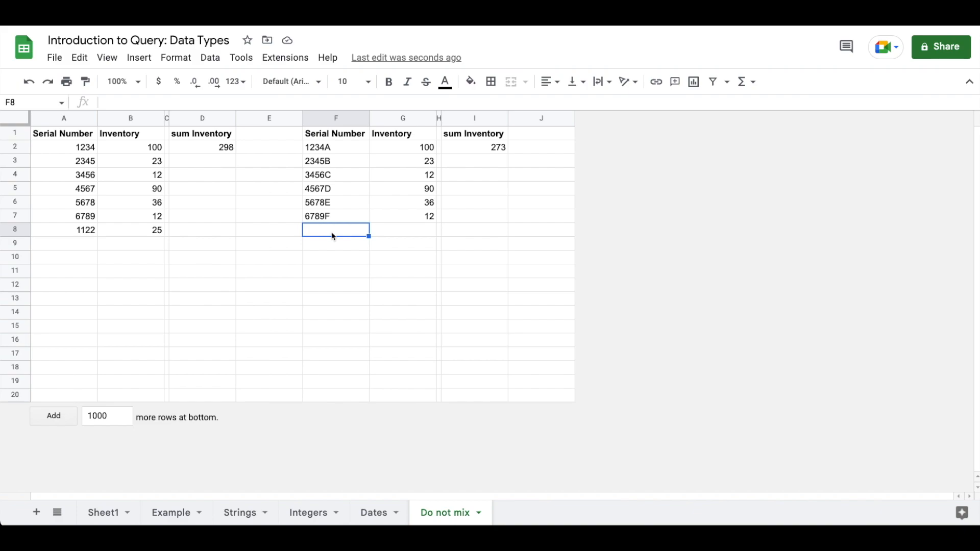
text(1122)
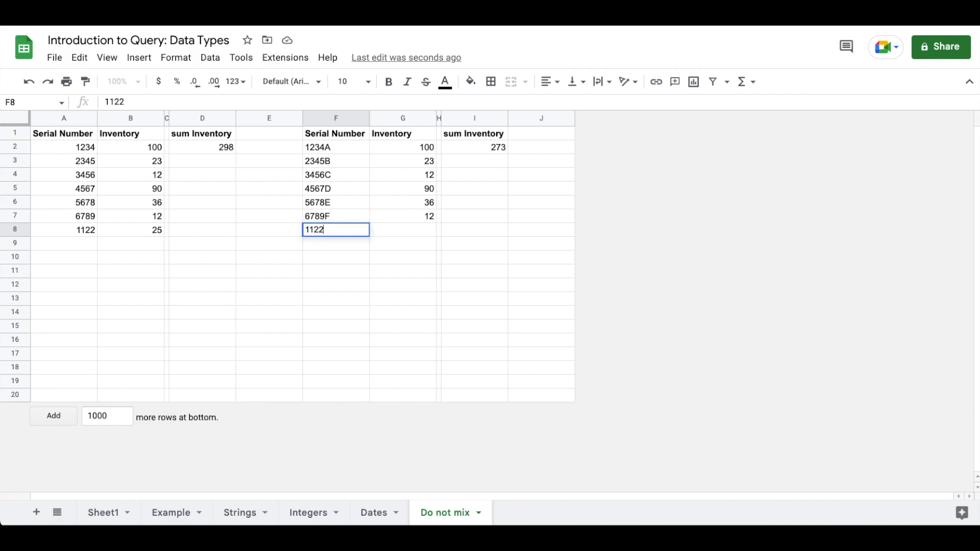
text(G)
key(Return)
key(Up)
key(Right)
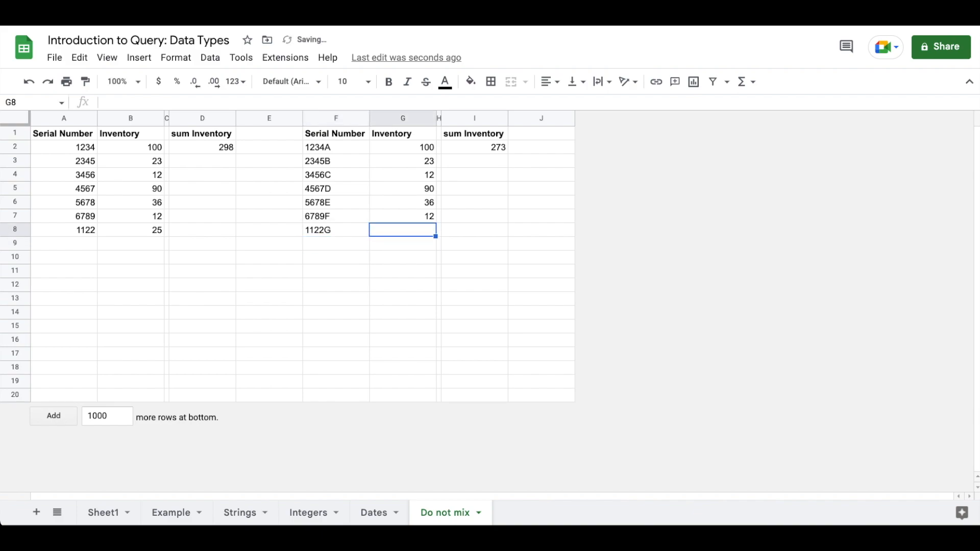
text(25)
key(Return)
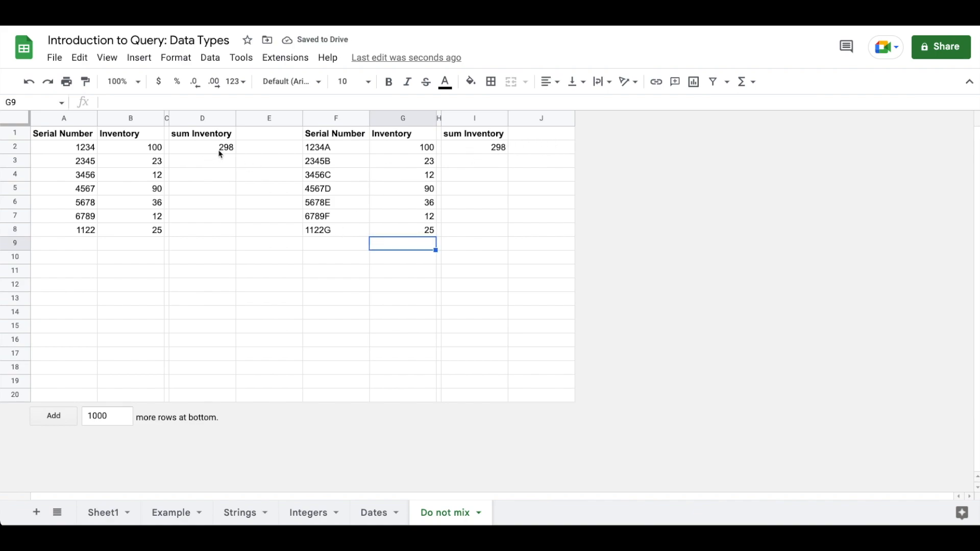
Add the text serial number 2233A in A9 and its inventory 2 in B9 of the first table
click(71, 249)
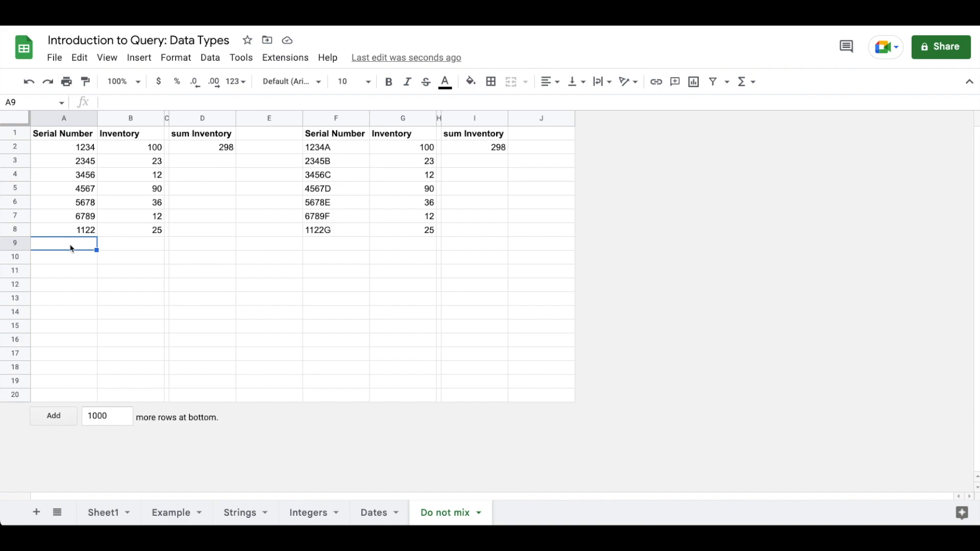
text(2233A)
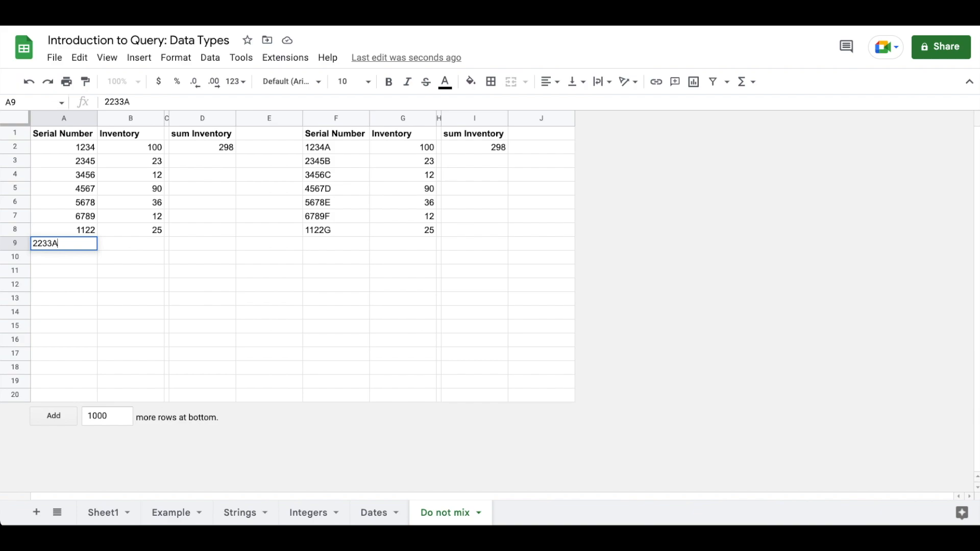
key(Return)
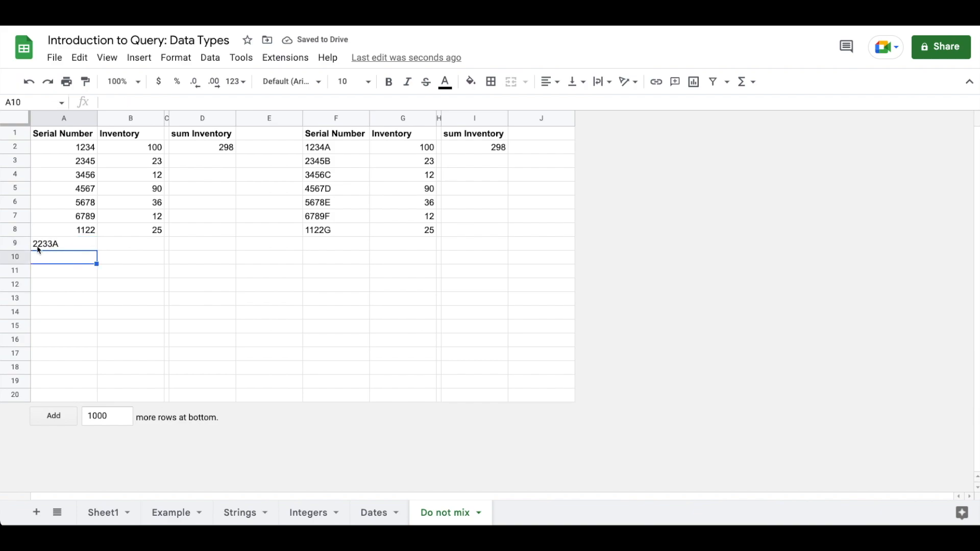
click(143, 249)
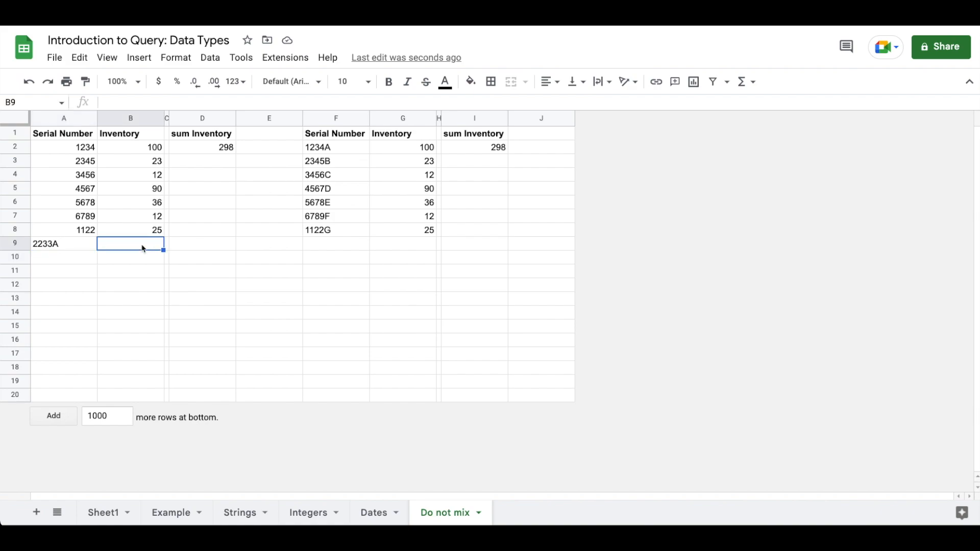
text(2)
key(Return)
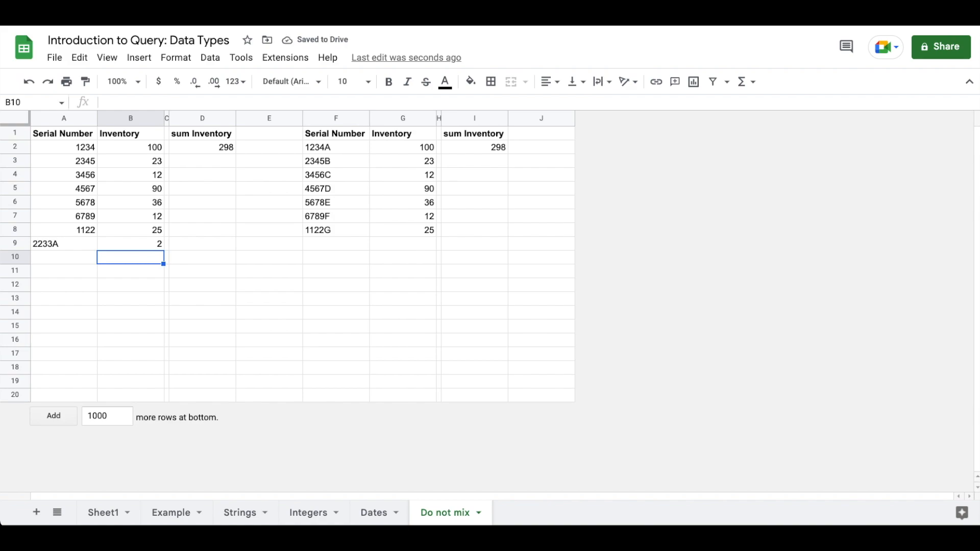
Add serial number 2233A in F9 and inventory 2 in G9 of the second table, and select columns A and B
click(339, 247)
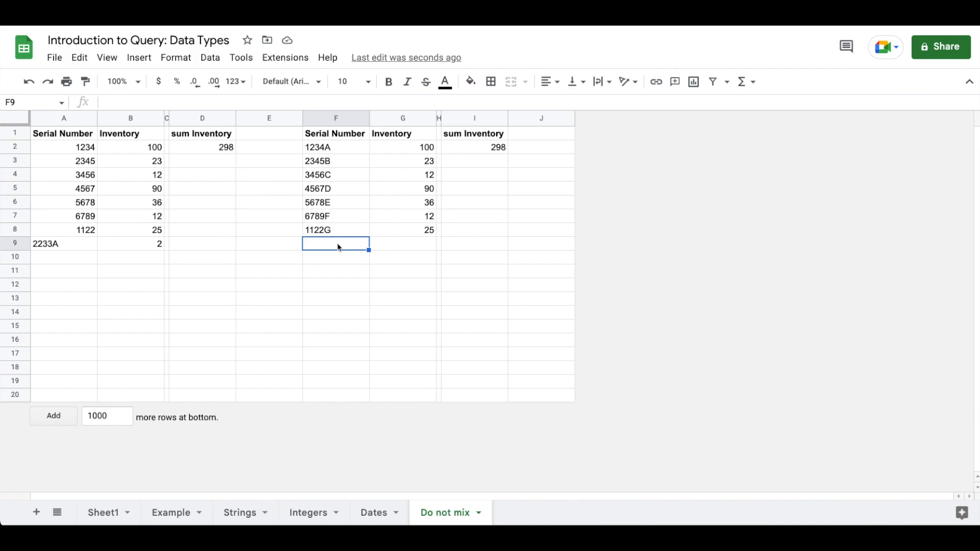
text(2233A)
key(Return)
click(403, 244)
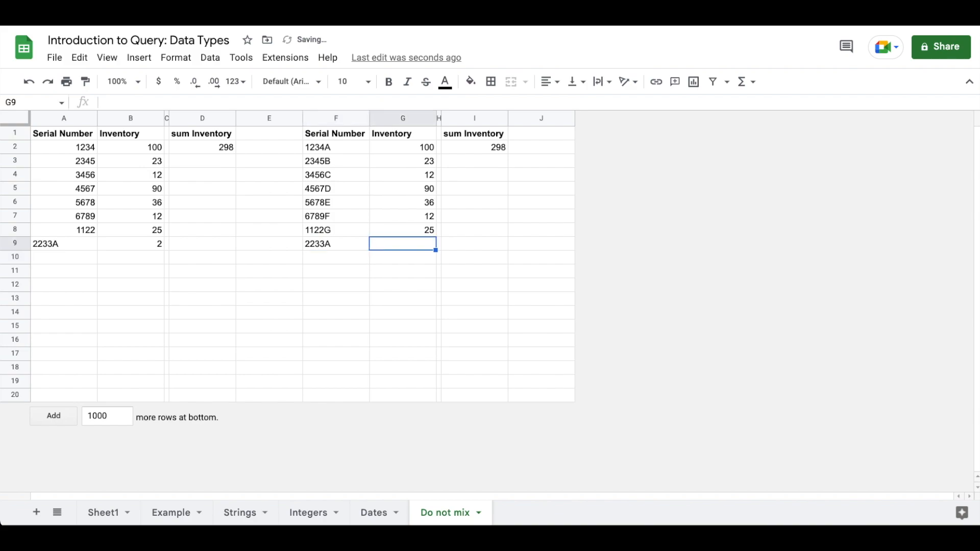
text(2)
key(Return)
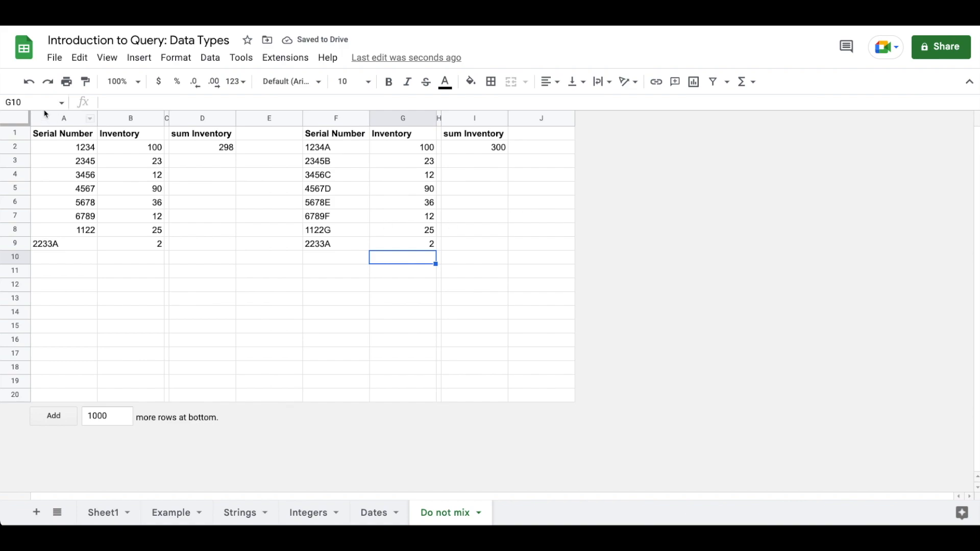
drag(50, 118, 108, 141)
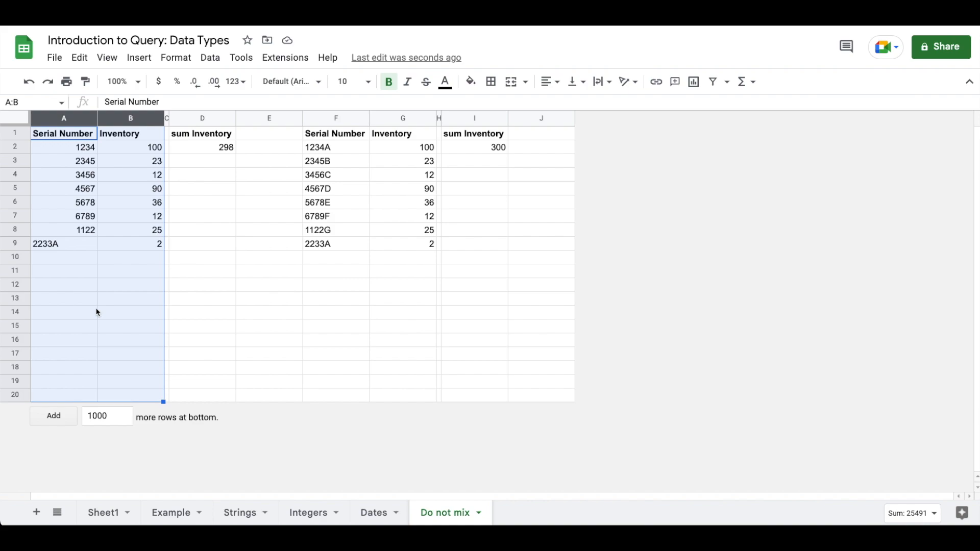
Add a new sheet and enter 123 in A1 and 456 in B1
click(36, 512)
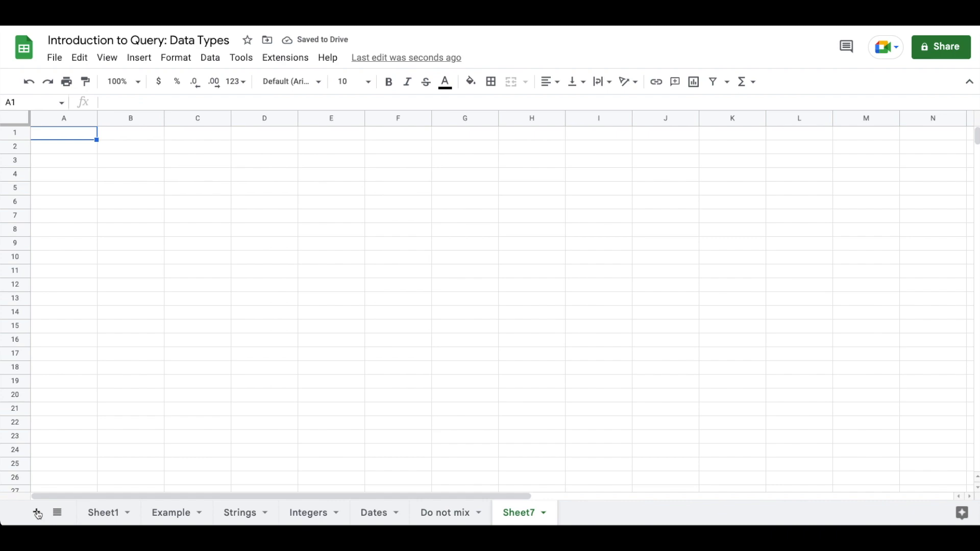
text(123)
key(Return)
key(Right)
key(Up)
text(456)
key(Return)
key(Left)
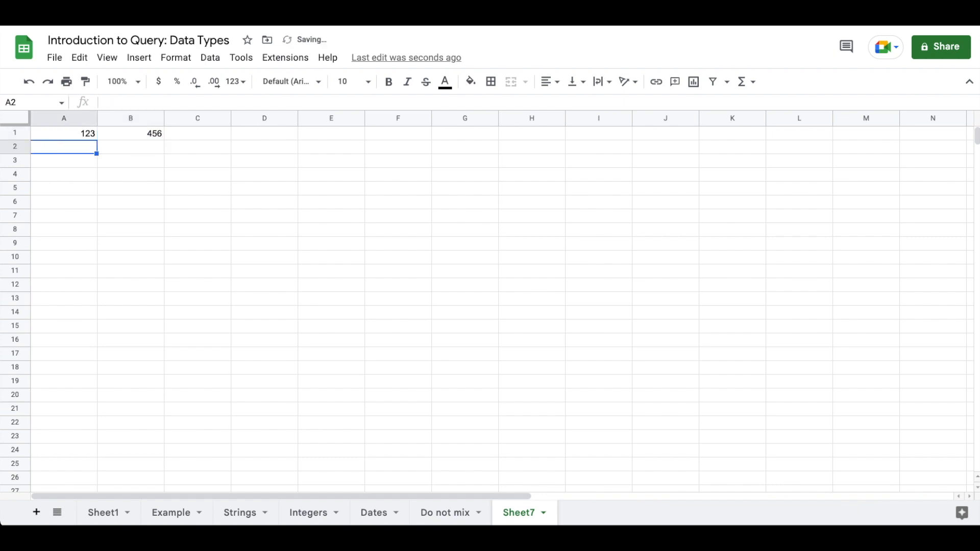
Enter 345 in A2 and 567 in B2 to complete the second row of numbers
text(345)
key(Return)
key(Right)
key(Up)
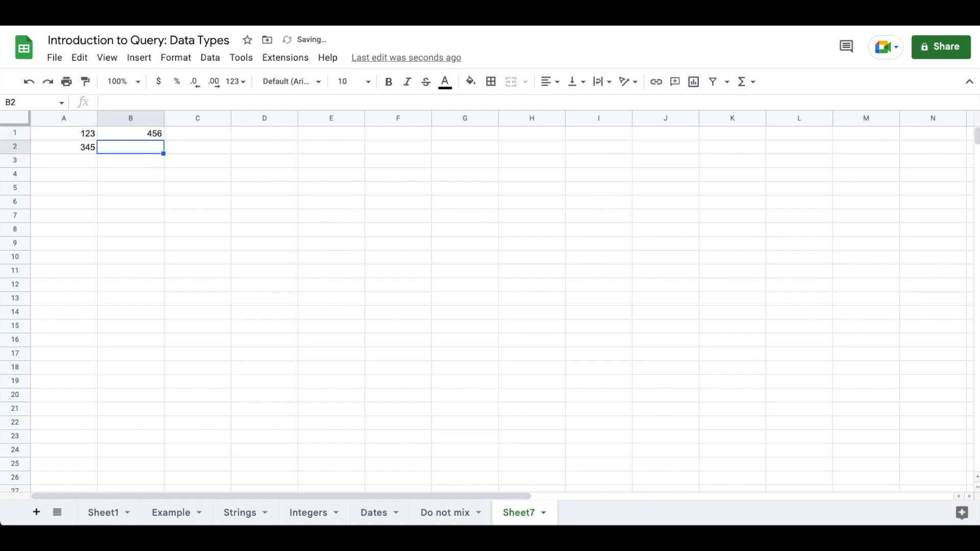
text(567)
key(Return)
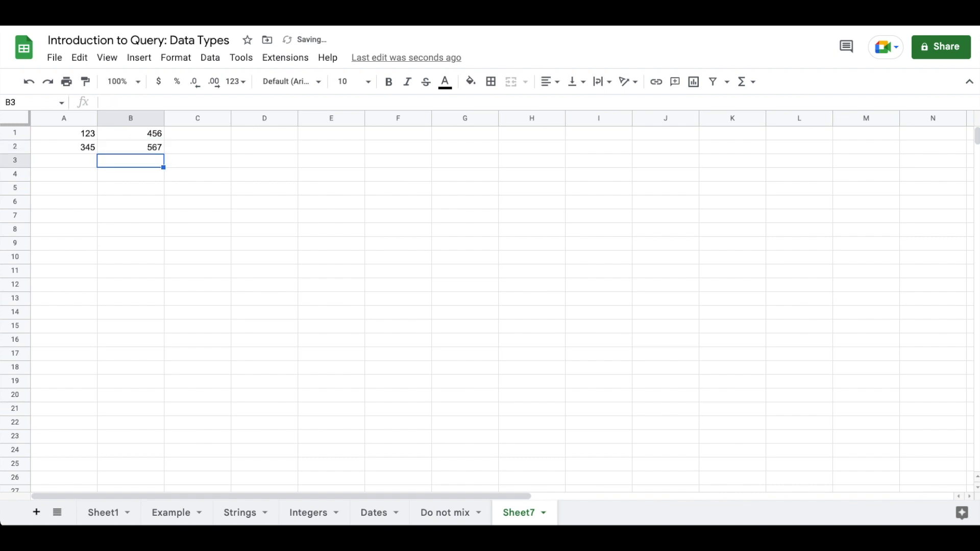
key(Right)
key(Right)
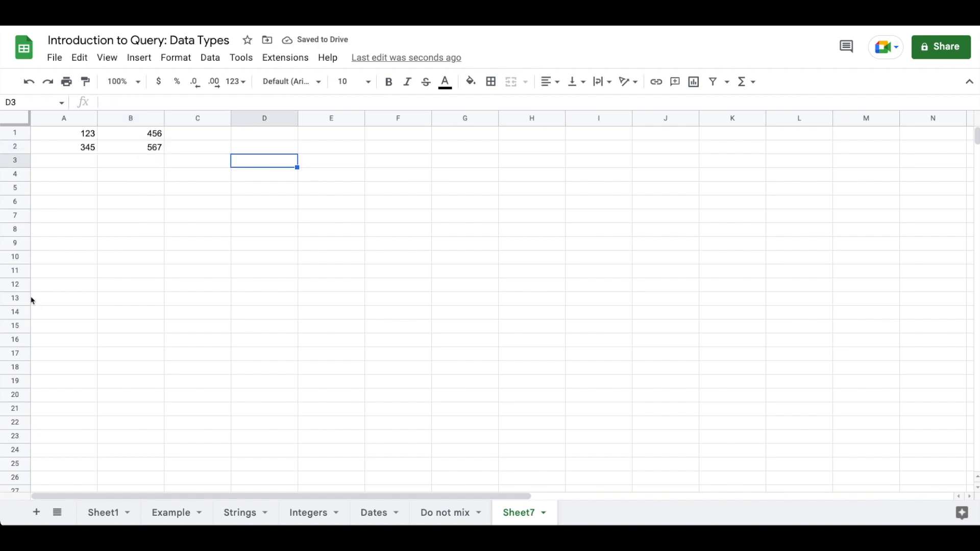
Move the empty row 3 above the data and enter the headers Serial Number in A1 and Amount in B1
click(12, 160)
drag(11, 160, 10, 132)
click(59, 136)
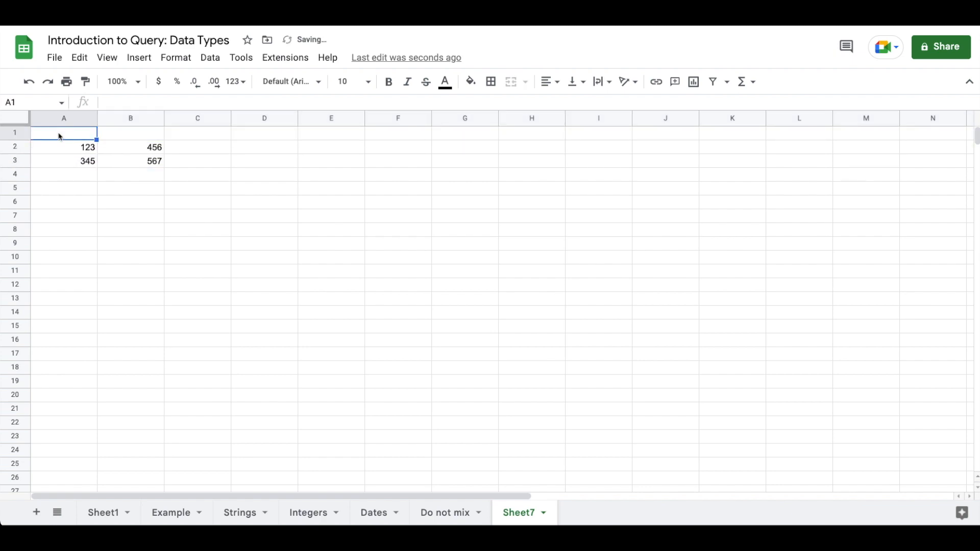
text(Se)
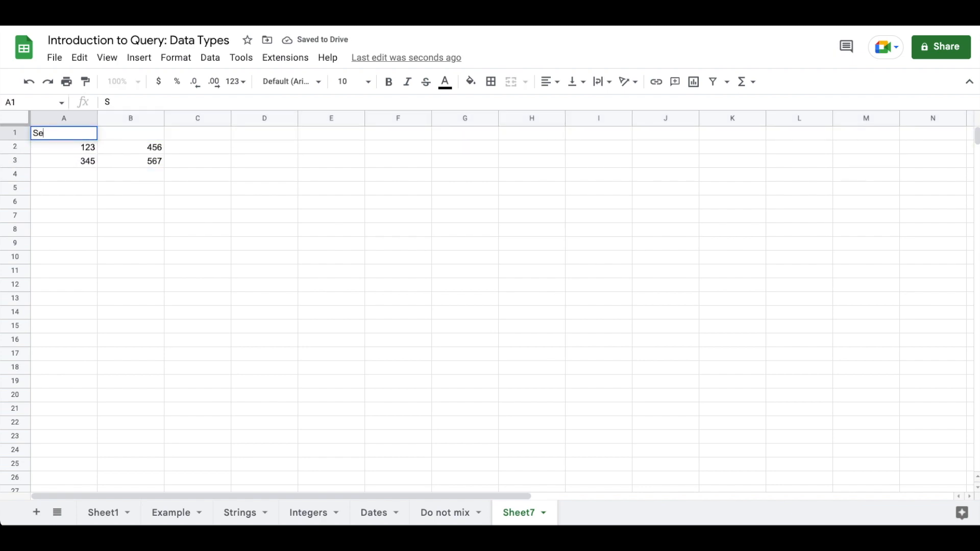
text(rial Number)
key(Return)
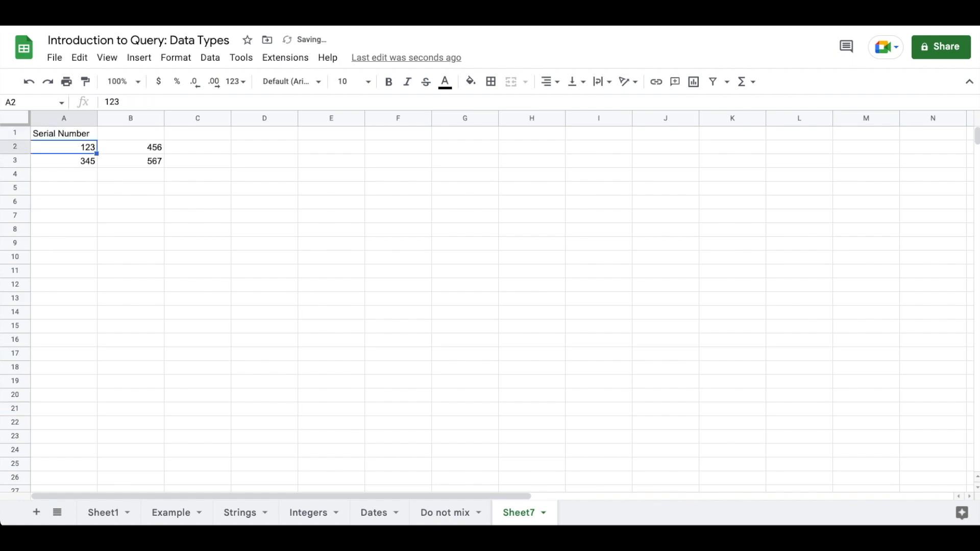
key(Right)
key(Up)
text(Amount)
key(Return)
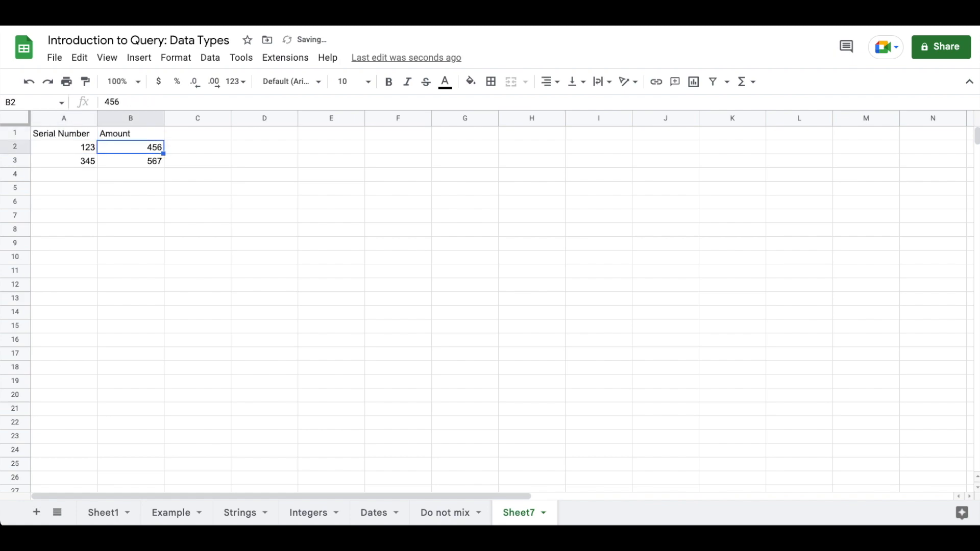
Start a QUERY formula in D1 over columns A:B with the clause SELECT A, sum(B)
key(Right)
key(Right)
key(Up)
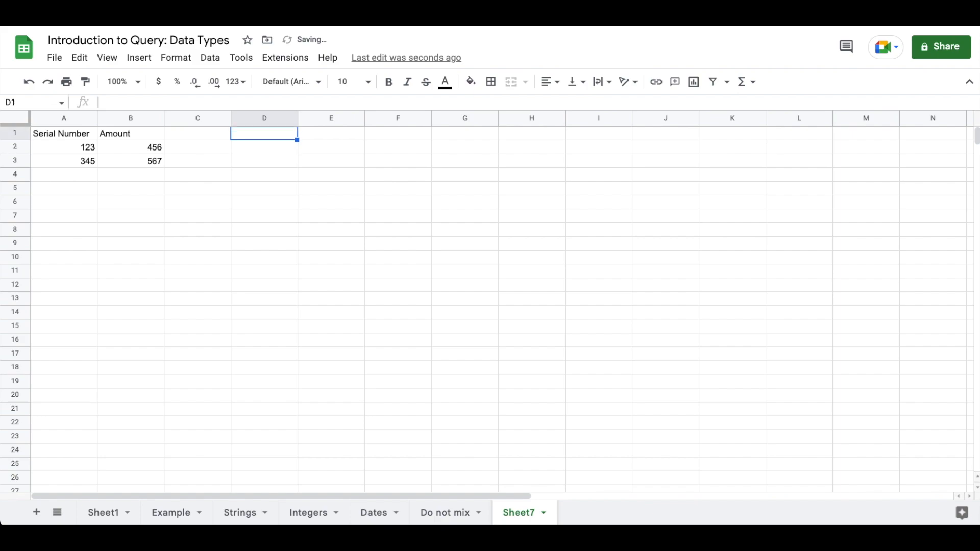
text(=query)
key(Tab)
drag(67, 122, 128, 121)
text(,)
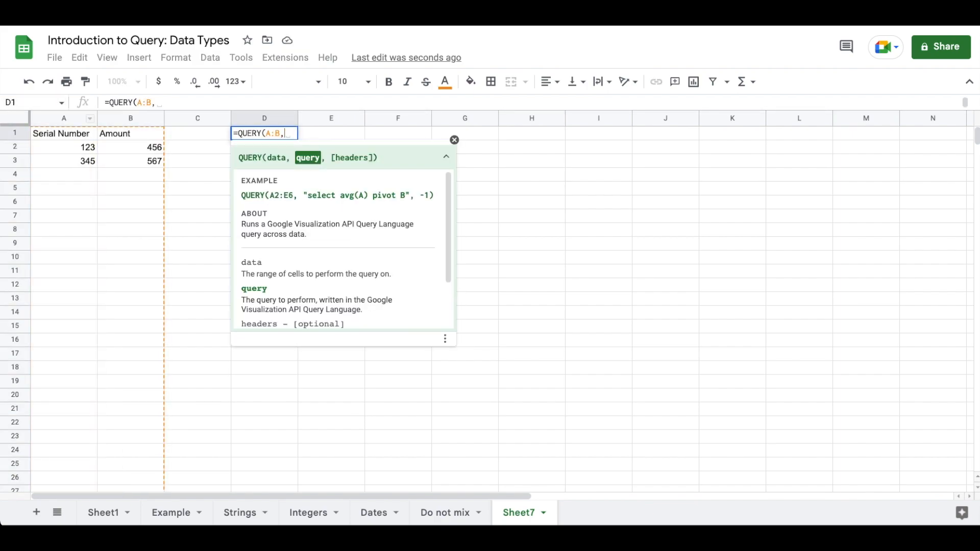
text(")
key(alt+Return)
text(SELECT A, )
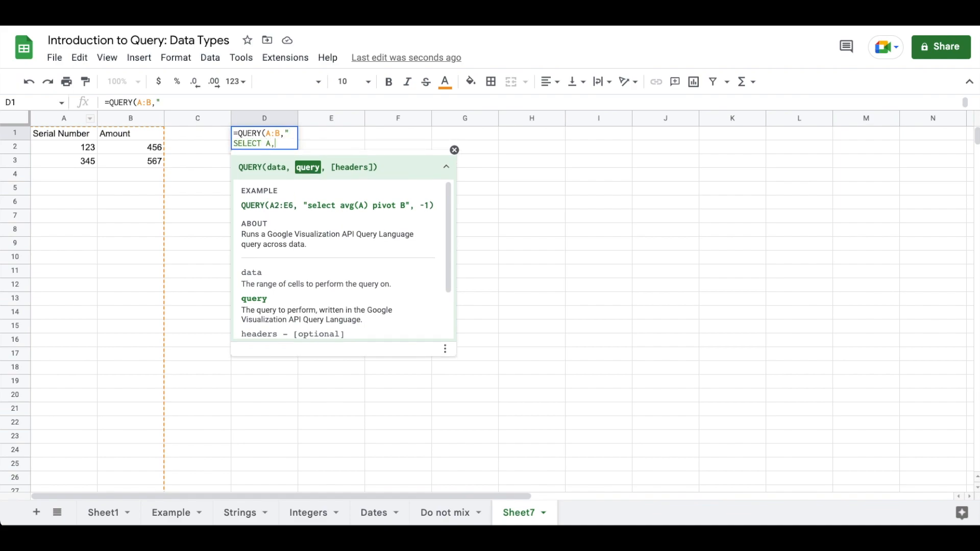
text(sum(B))
key(alt+Return)
Complete the D1 query with WHERE A is not null, GROUP BY A, and a header count of 1
text(WHERE)
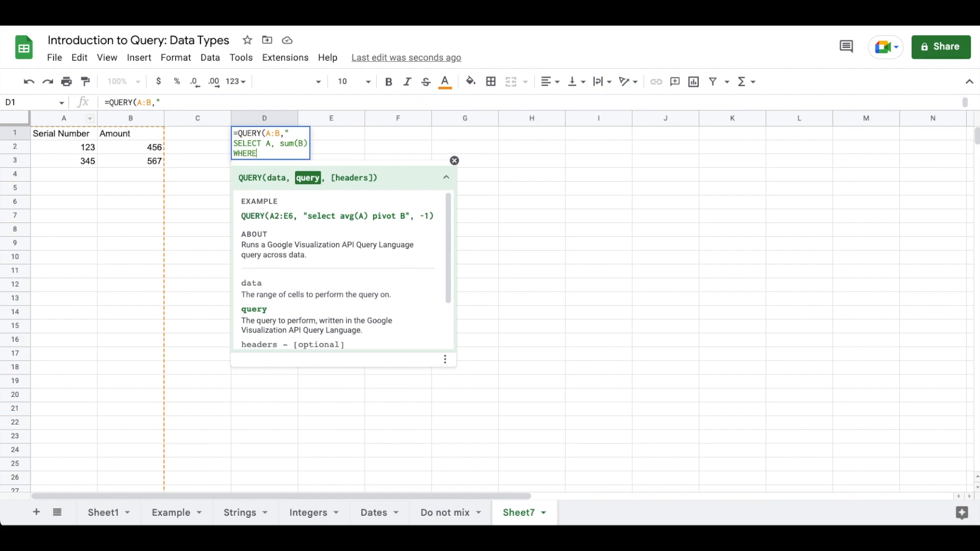
text( A is not null)
key(alt+Return)
text(GR)
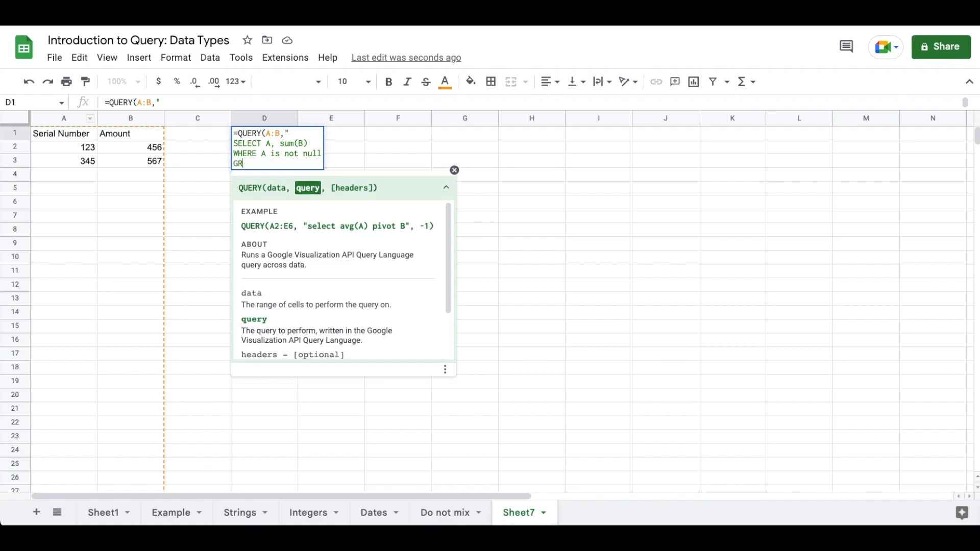
text(OUP BT)
key(BackSpace)
text(Y A)
key(alt+Return)
text(",1))
key(Return)
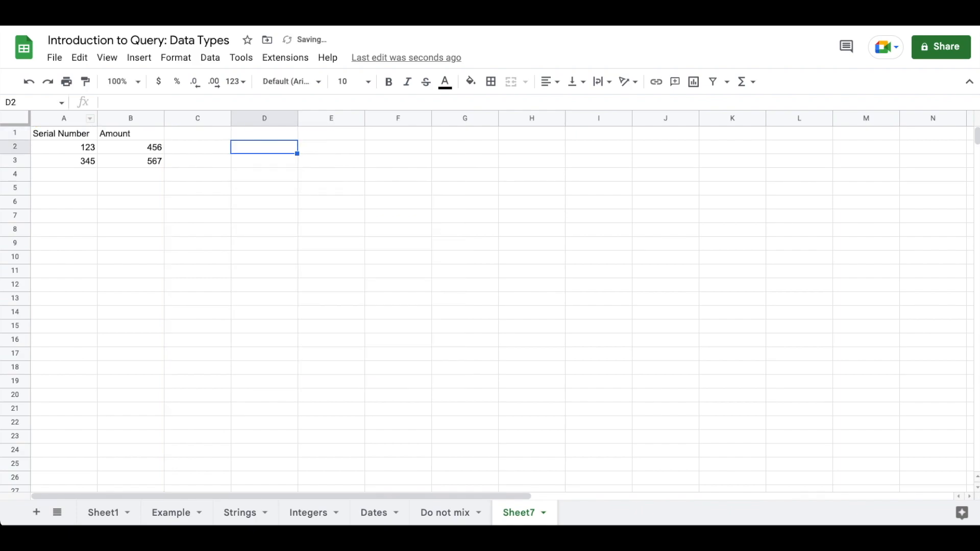
Add a record in row 4 with serial number 123 in A4 and amount 899 in B4
click(82, 185)
text(123)
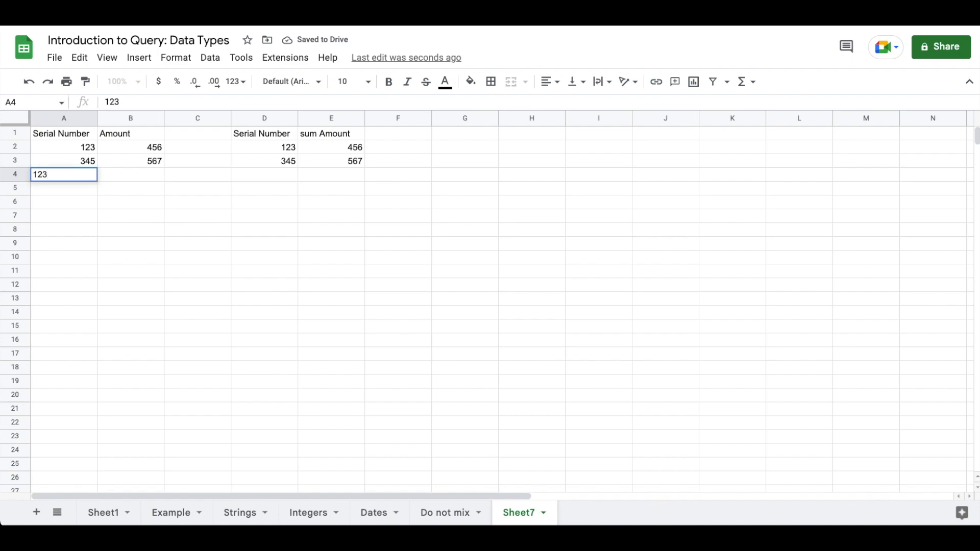
key(Tab)
text(890)
key(BackSpace)
text(9)
key(Return)
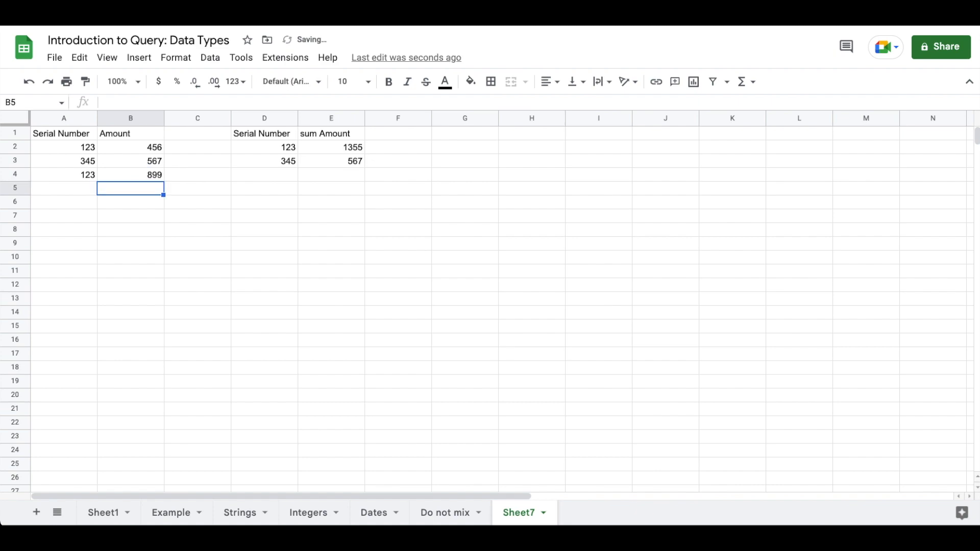
Add a record in row 5 with serial number 345 in A5 and amount 13 in B5
click(90, 187)
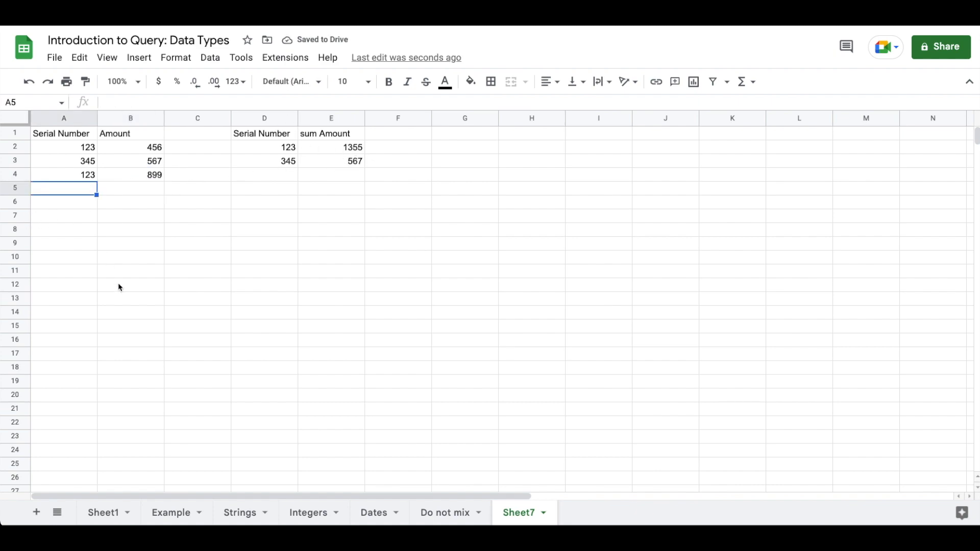
text(345)
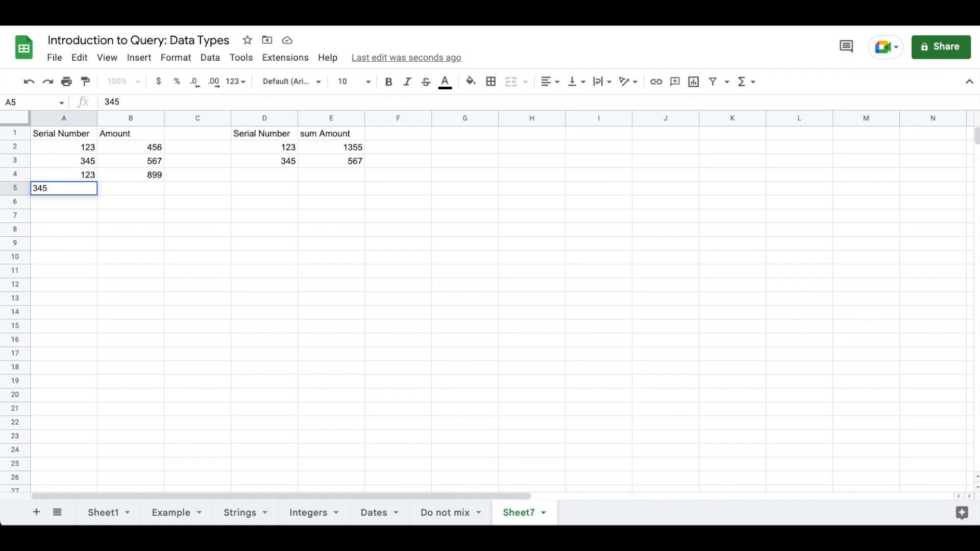
key(Tab)
text(13)
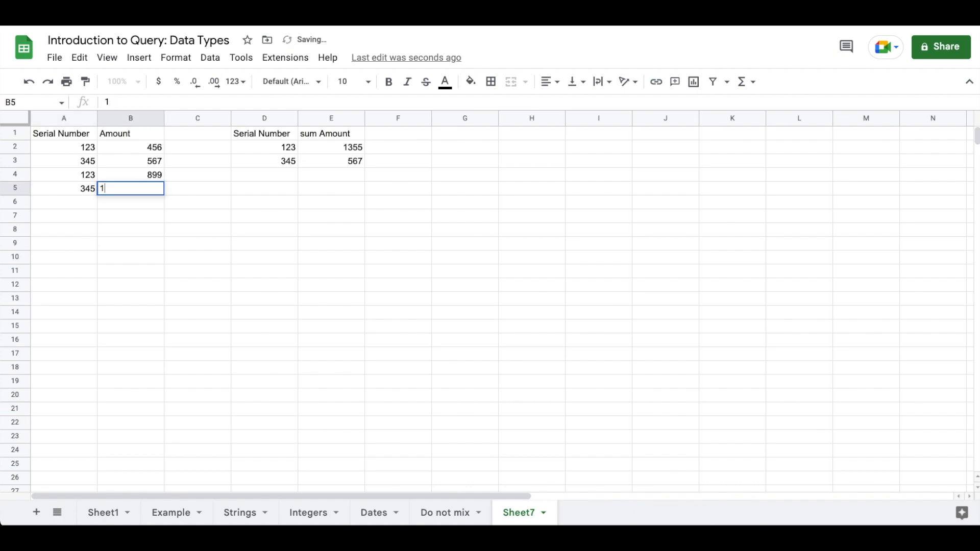
key(Return)
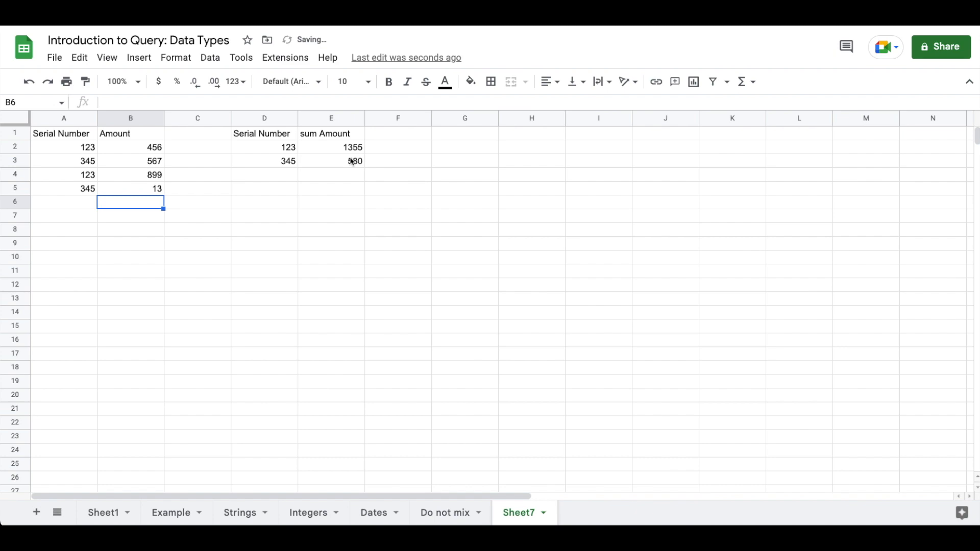
Add a record in row 6 with serial number 456 in A6 and amount 10 in B6
click(79, 203)
text(456)
key(Return)
key(Up)
key(Right)
text(10)
key(Return)
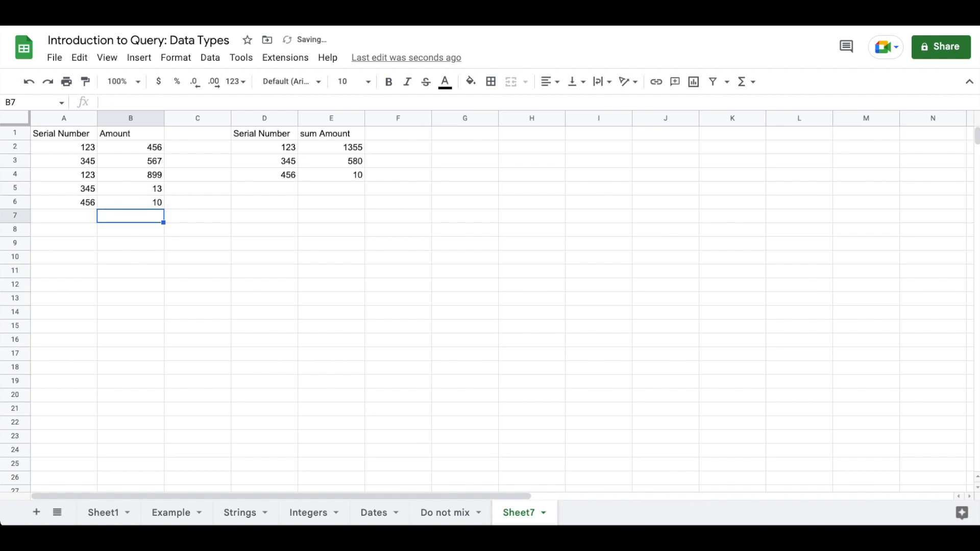
Add a record in row 7 with serial number 789 in A7 and the text amount Dk10 in B7
key(Left)
text(789)
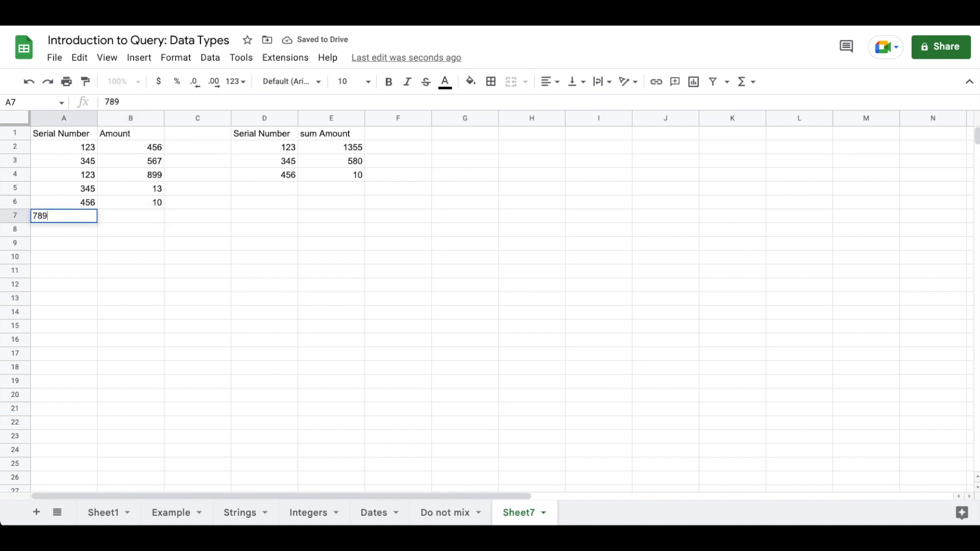
key(Tab)
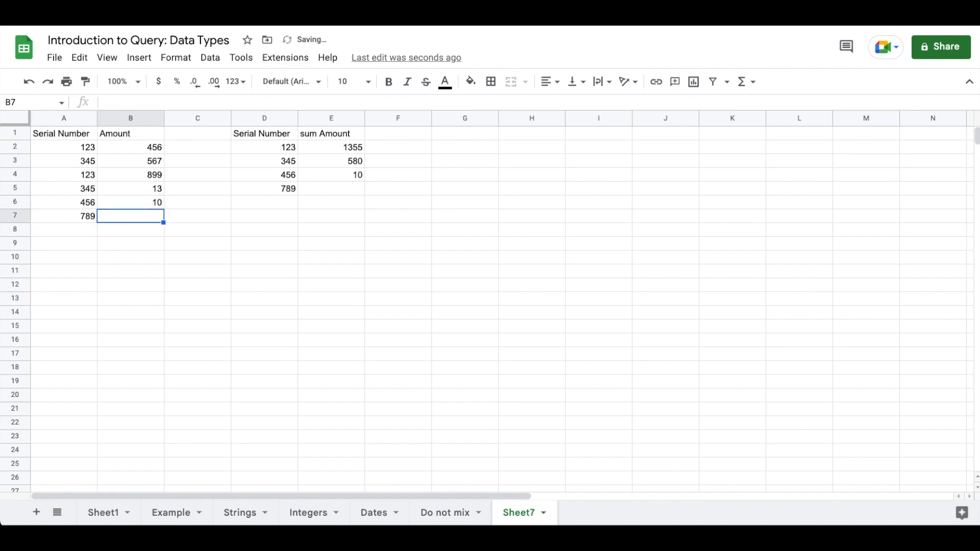
text(Dk10)
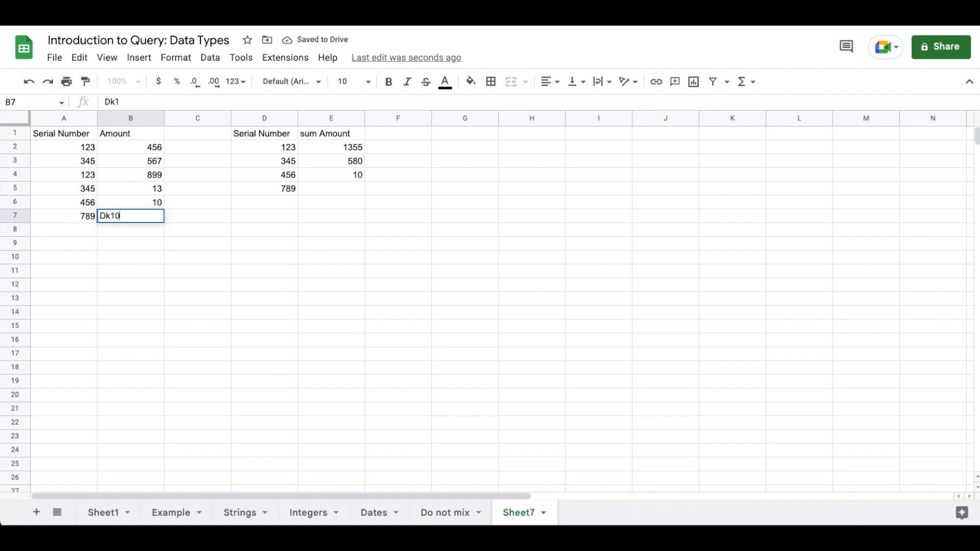
key(Return)
key(Up)
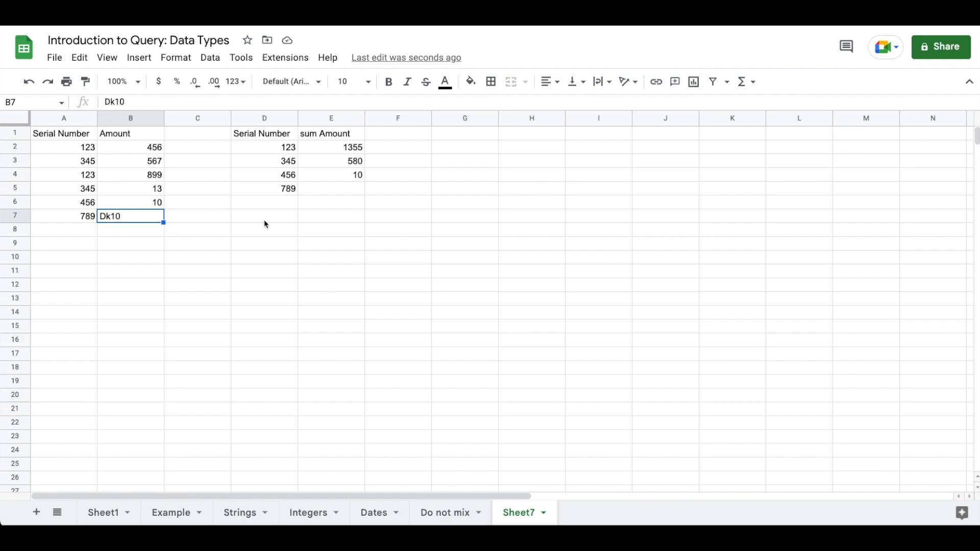
Return to the Do not mix sheet and select the empty cell A10 below the first table
click(435, 512)
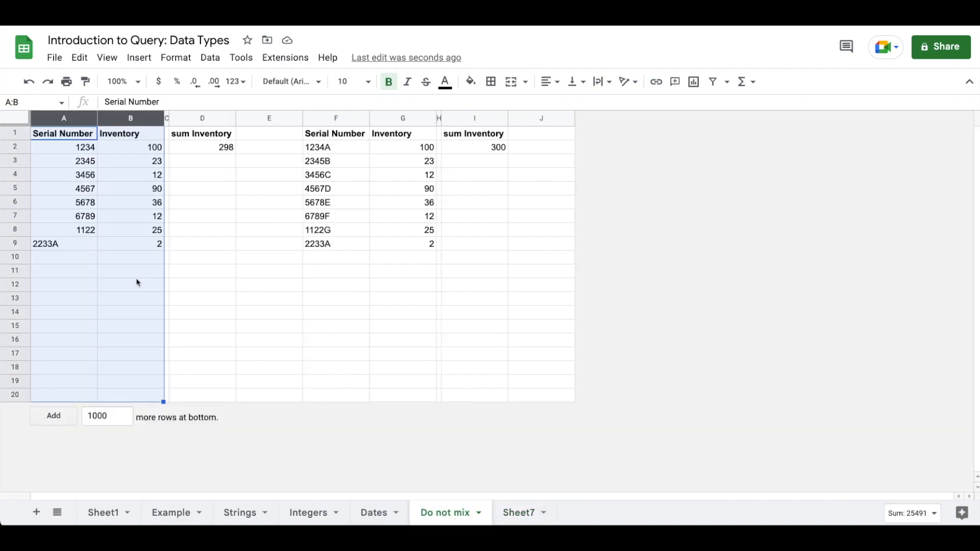
click(88, 261)
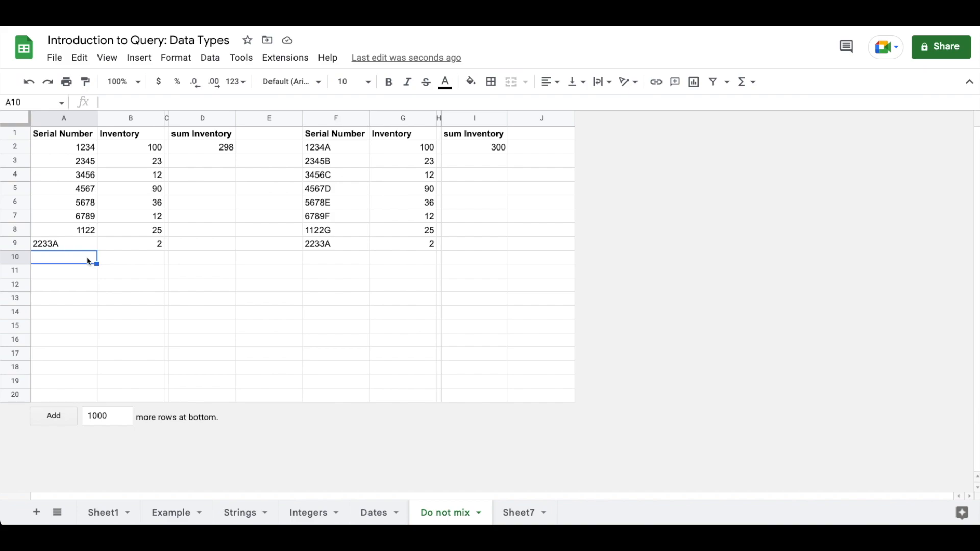